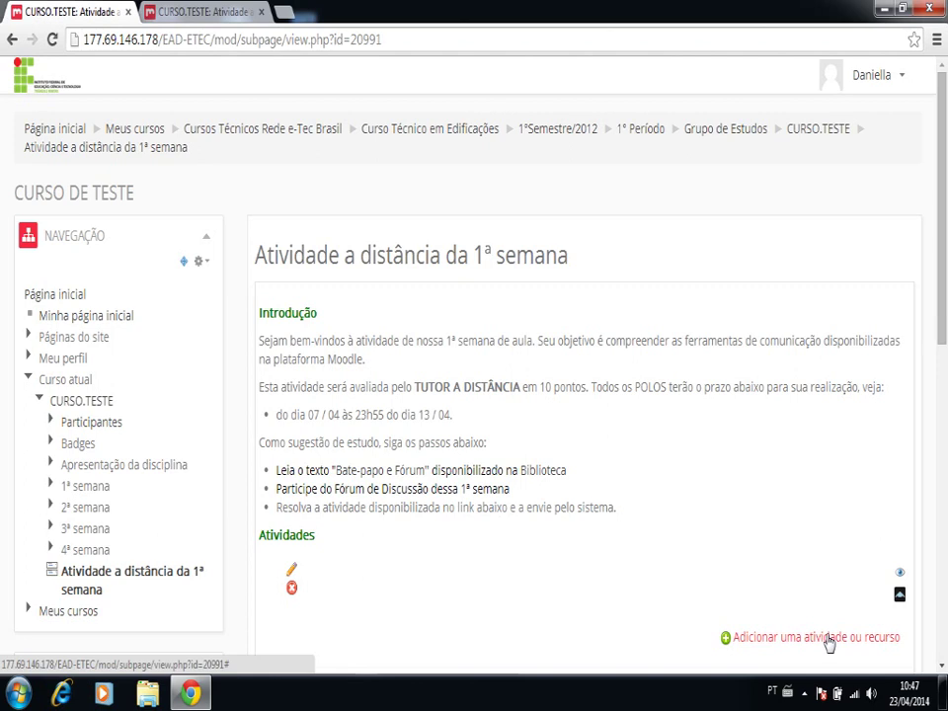
Open the activity and resource chooser for the 1ª semana page and review its Atividades and Recursos lists.
click(830, 640)
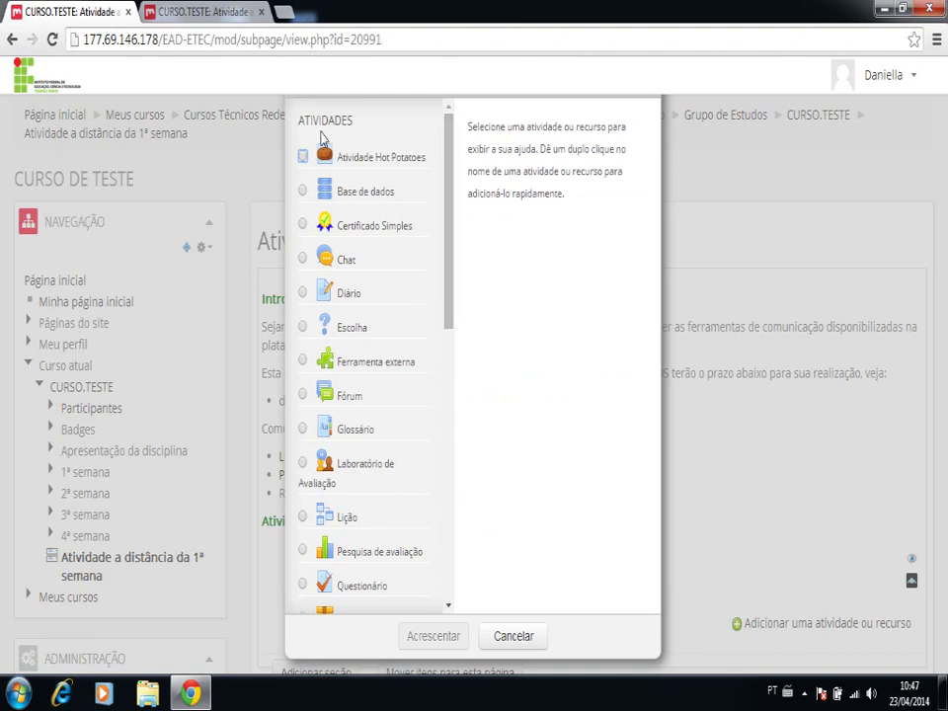
drag(299, 122, 355, 126)
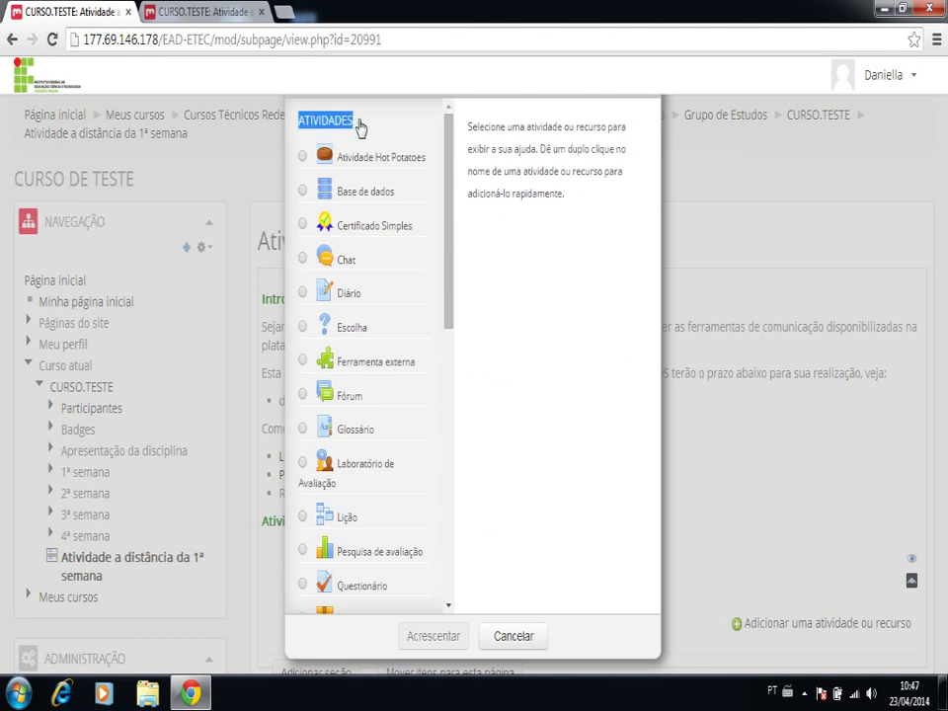
click(363, 132)
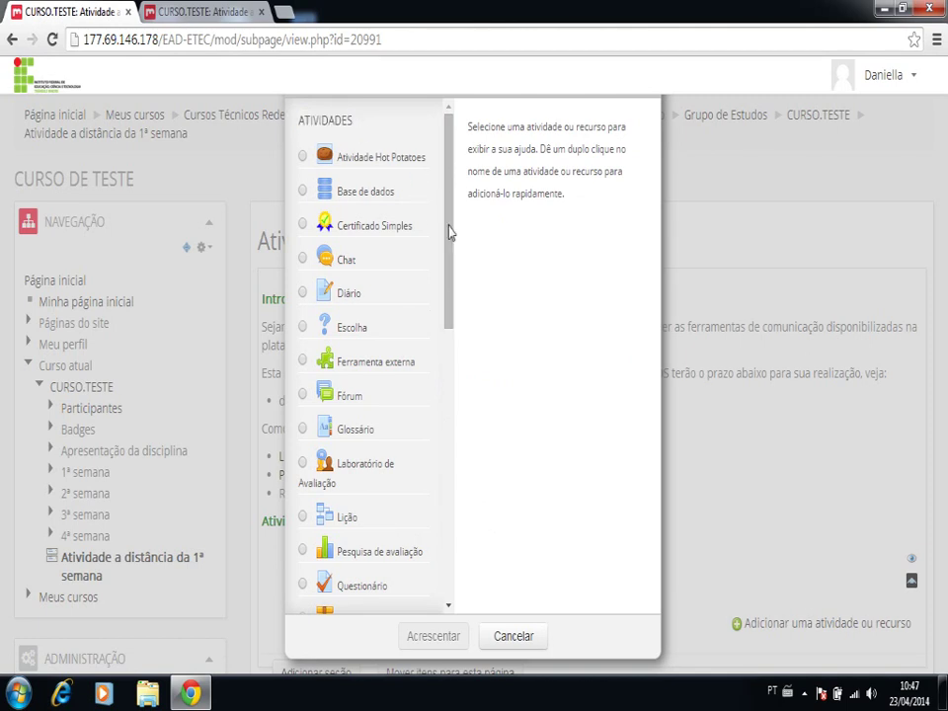
drag(450, 247, 452, 522)
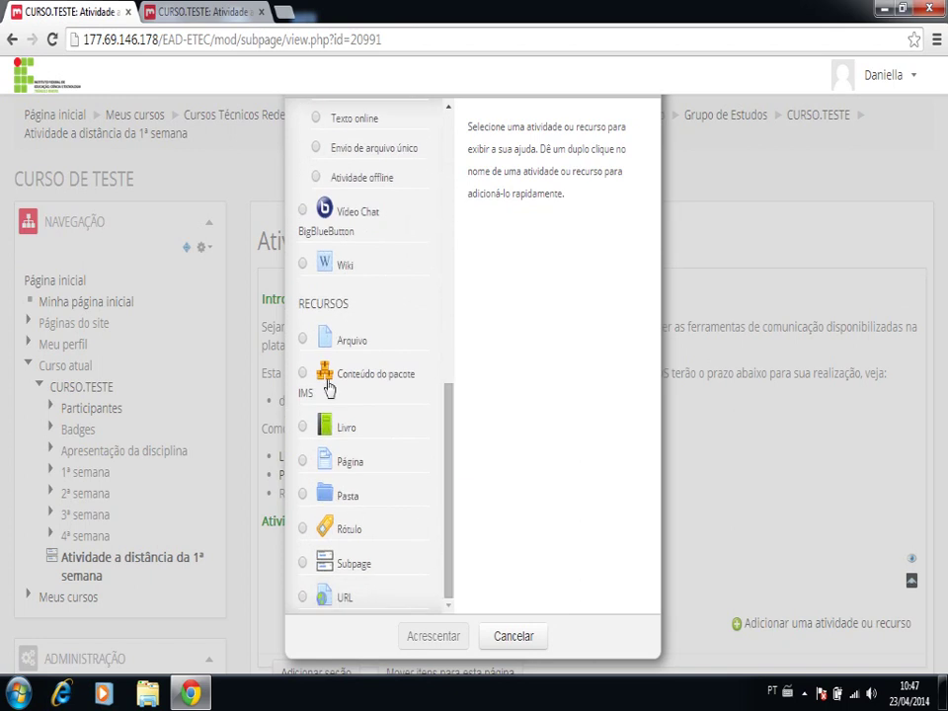
drag(297, 308, 361, 309)
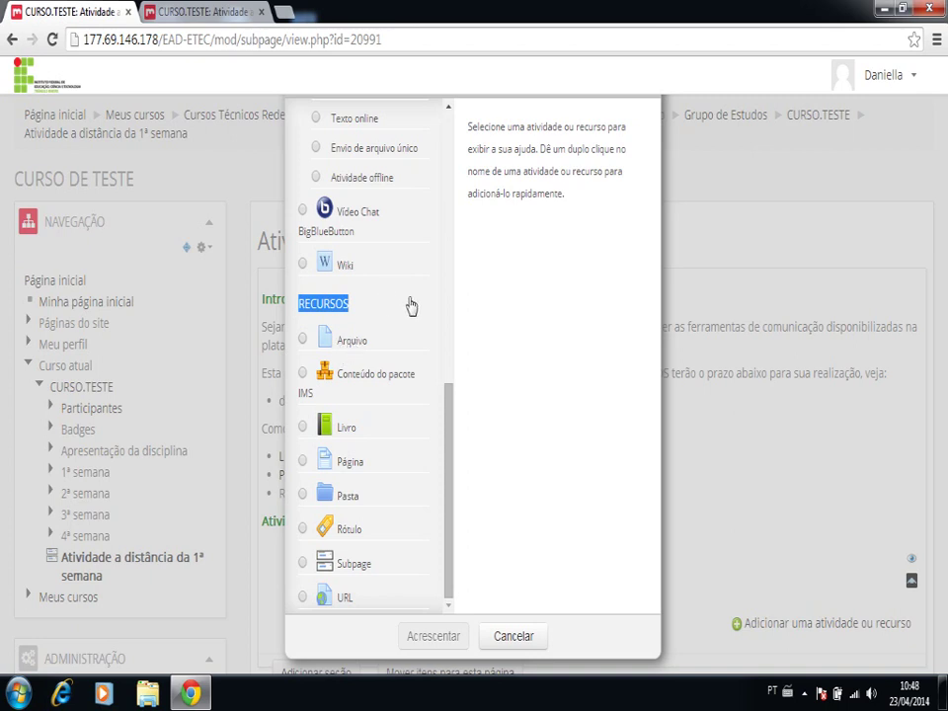
click(411, 308)
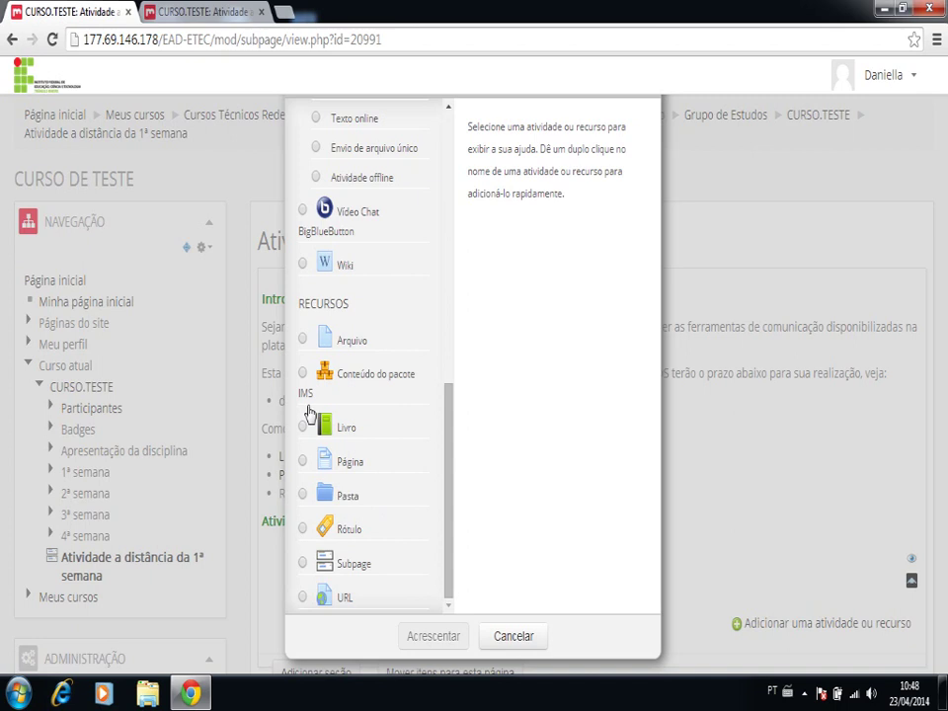
click(449, 115)
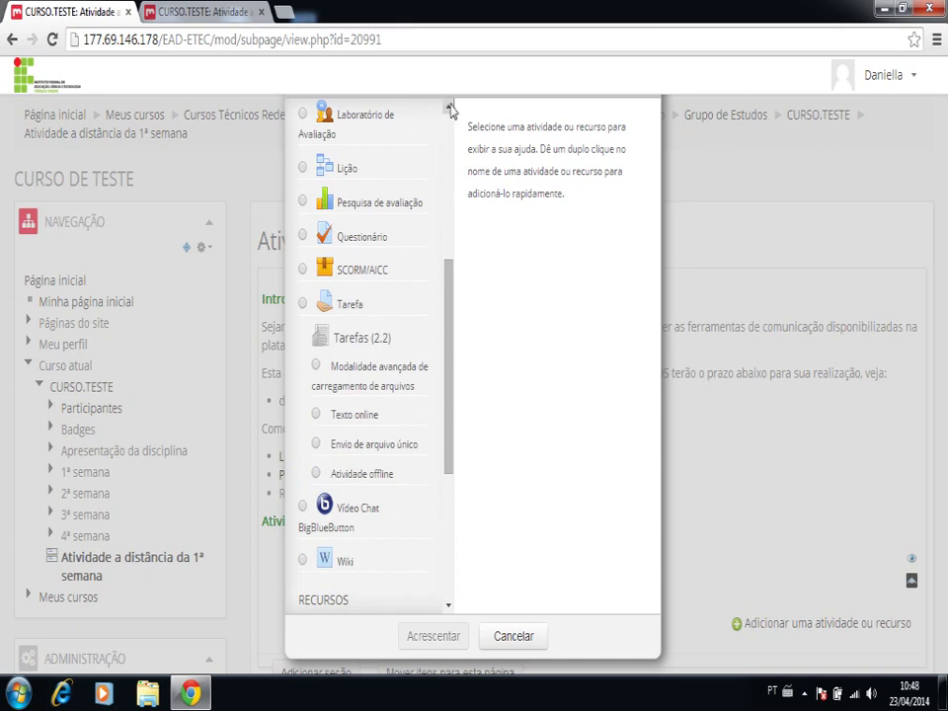
click(448, 107)
click(449, 107)
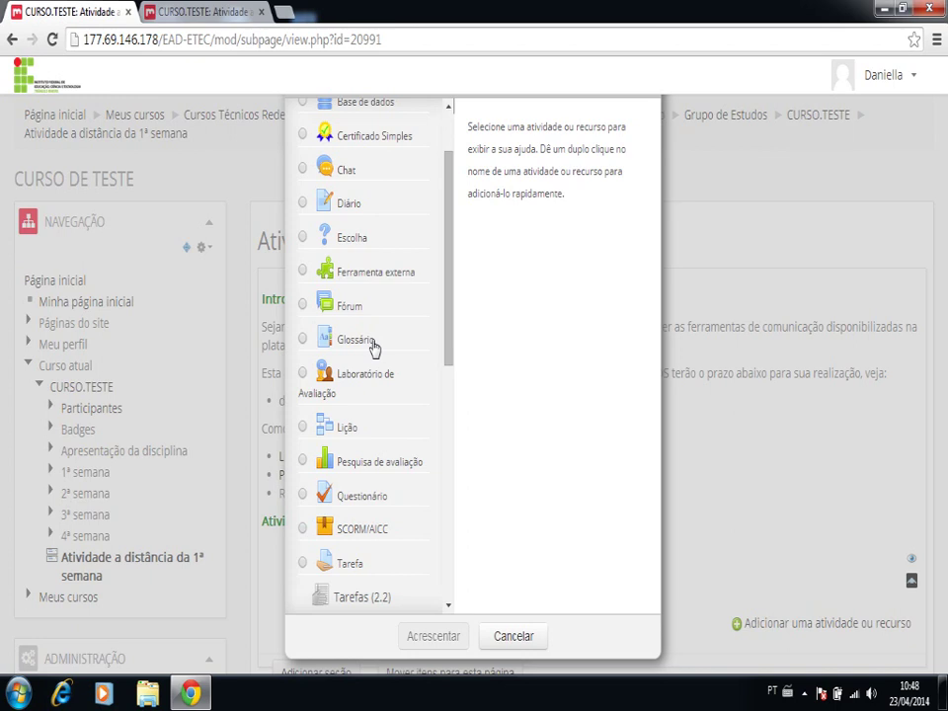
Switch to the file explorer and open Atividade_Distância_1ª_Semana from the Documentos library.
click(148, 696)
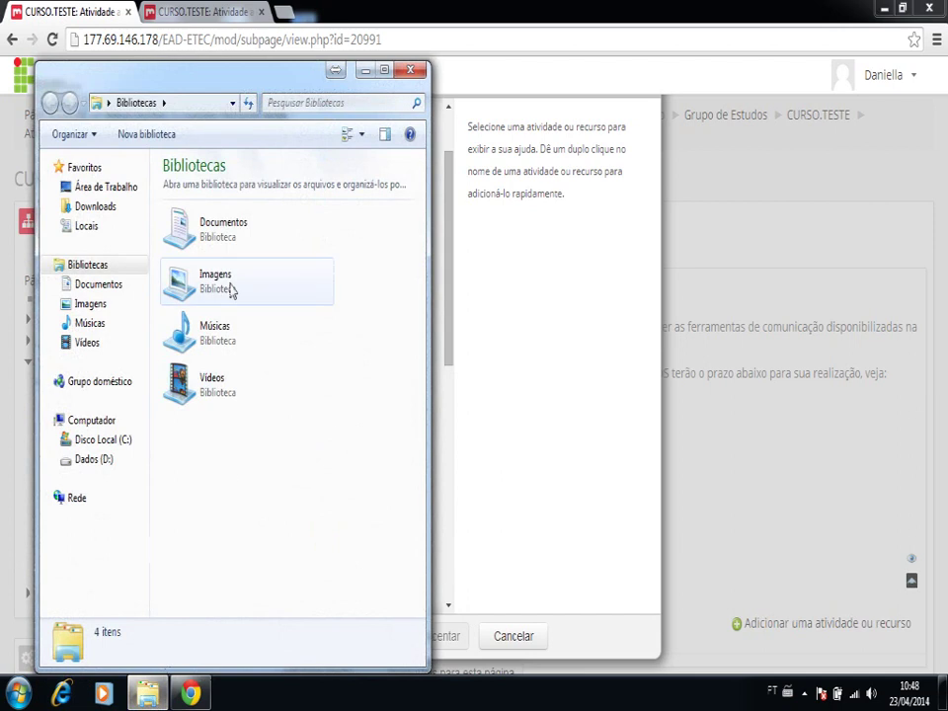
double_click(235, 243)
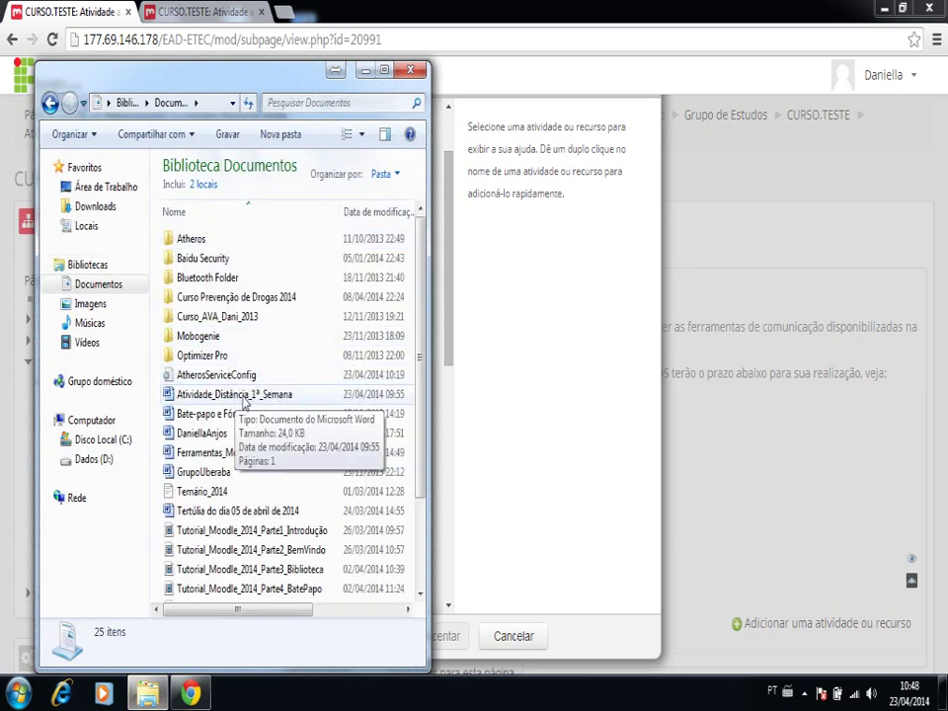
double_click(243, 395)
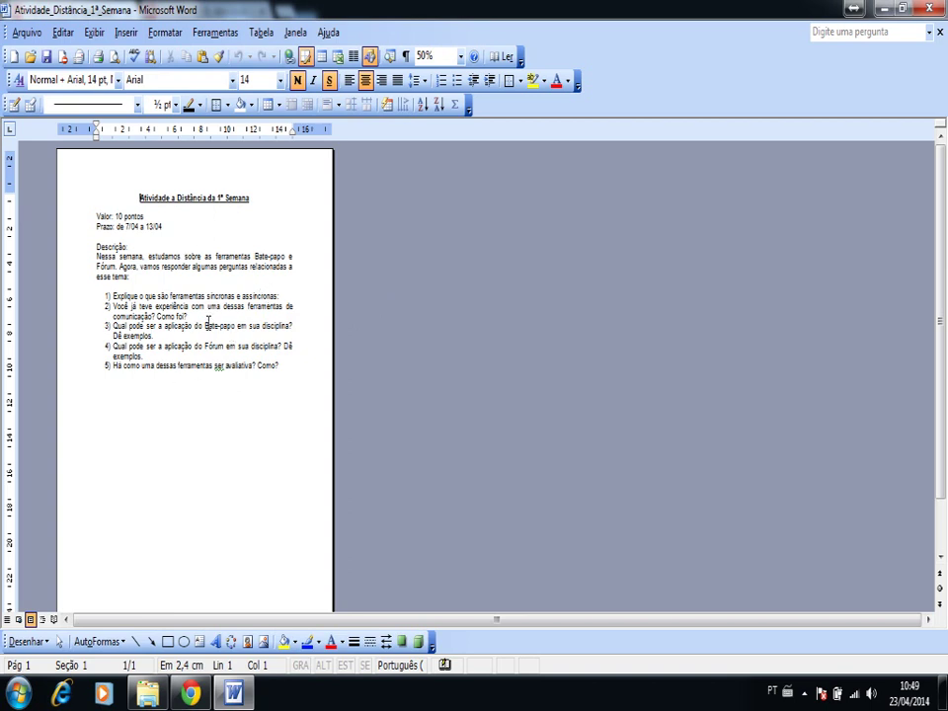
Insert two blank answer lines after question 1 in the Word document.
click(291, 295)
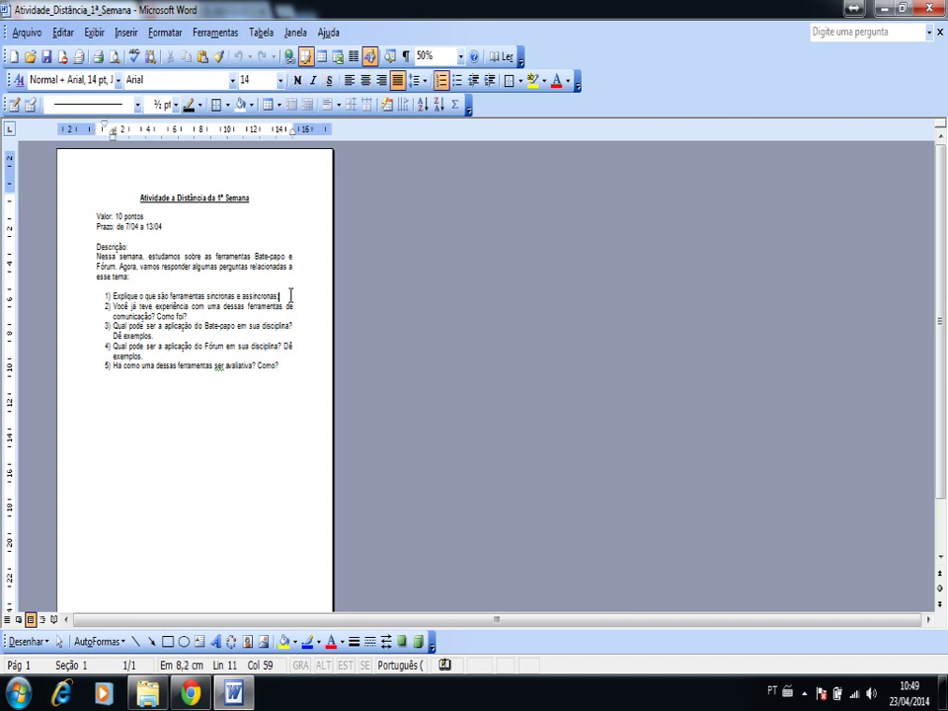
key(Return)
key(Return)
key(Return)
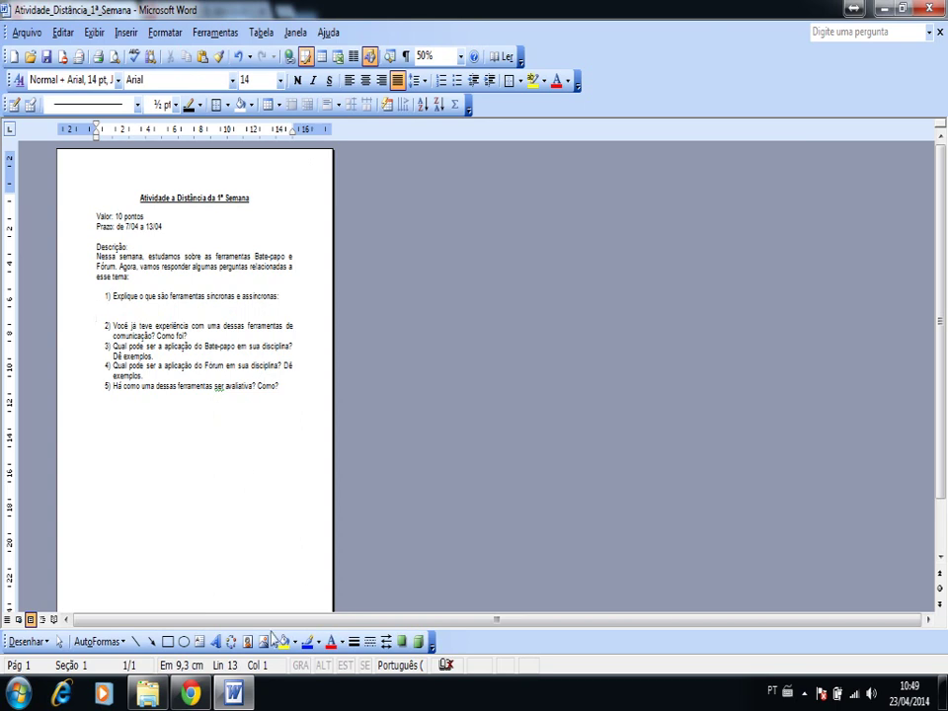
Switch back to Chrome and add a Tarefa activity to the page.
click(193, 696)
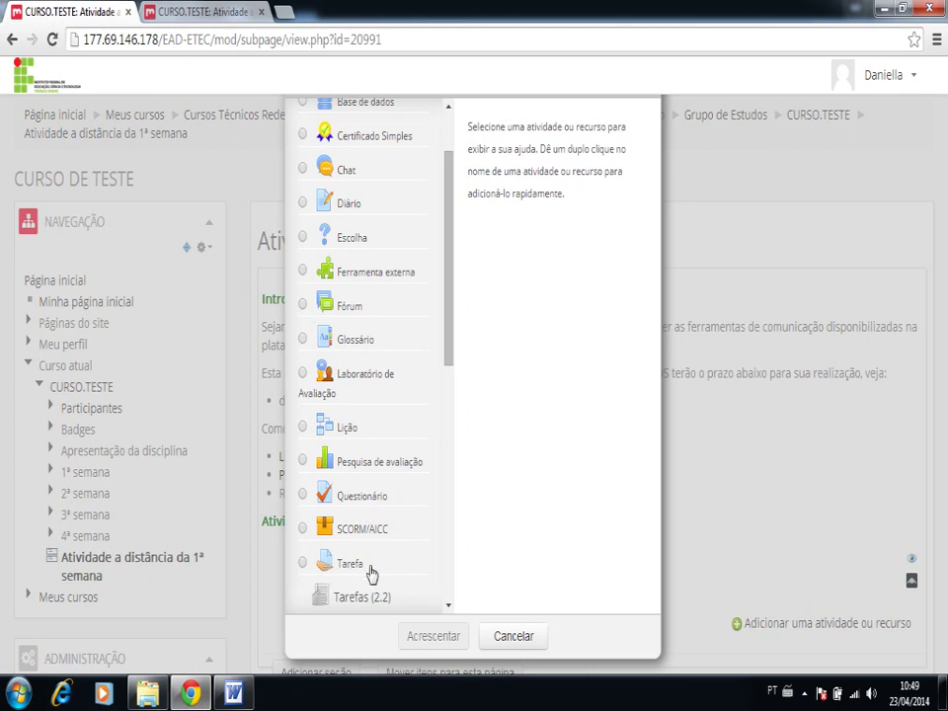
click(450, 605)
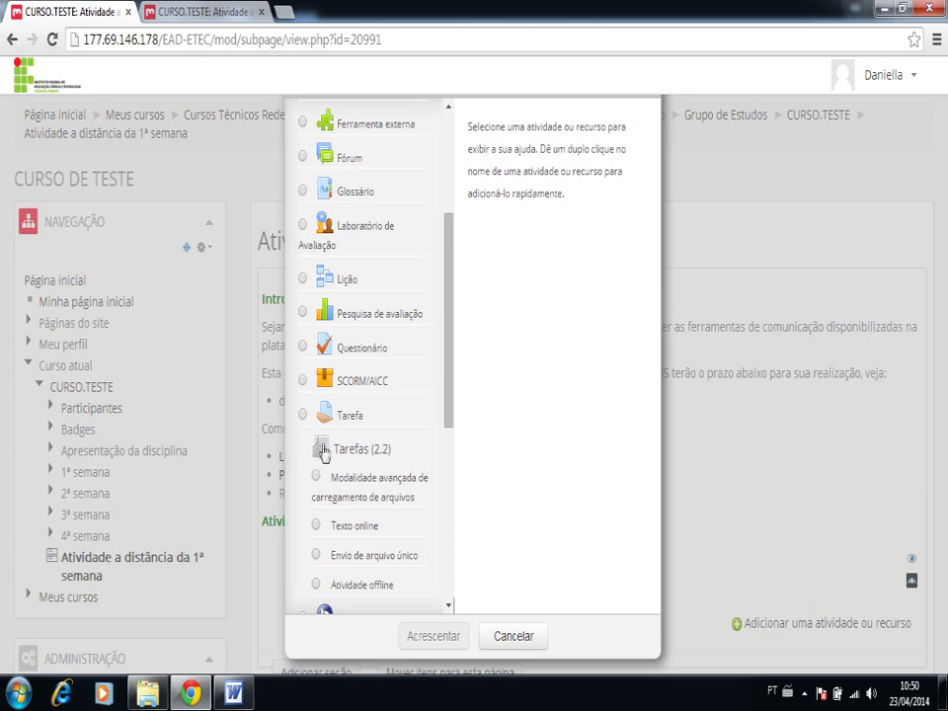
click(302, 416)
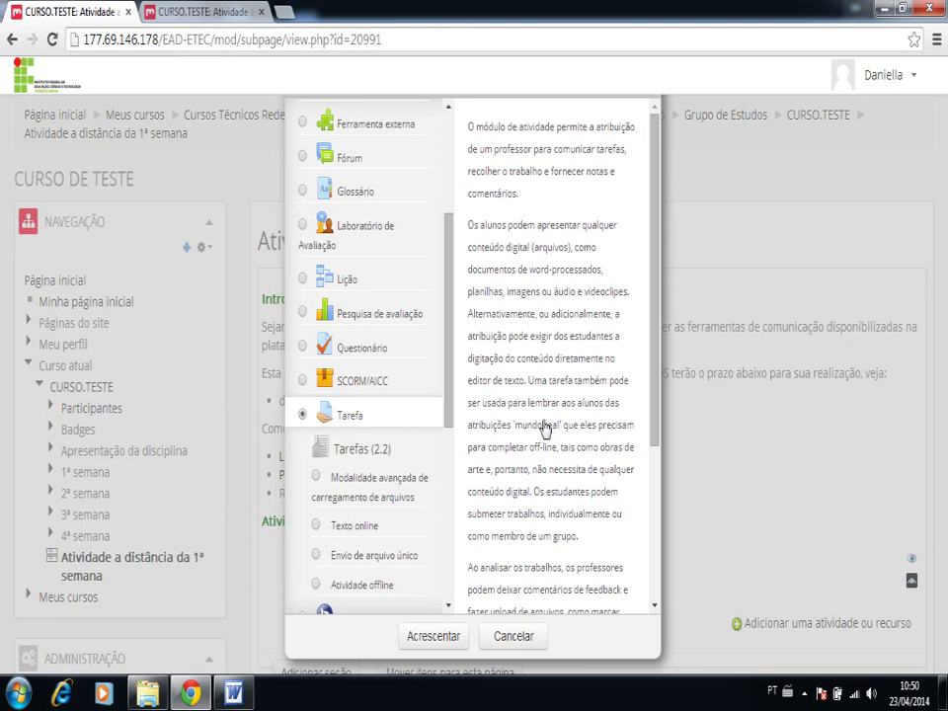
click(447, 638)
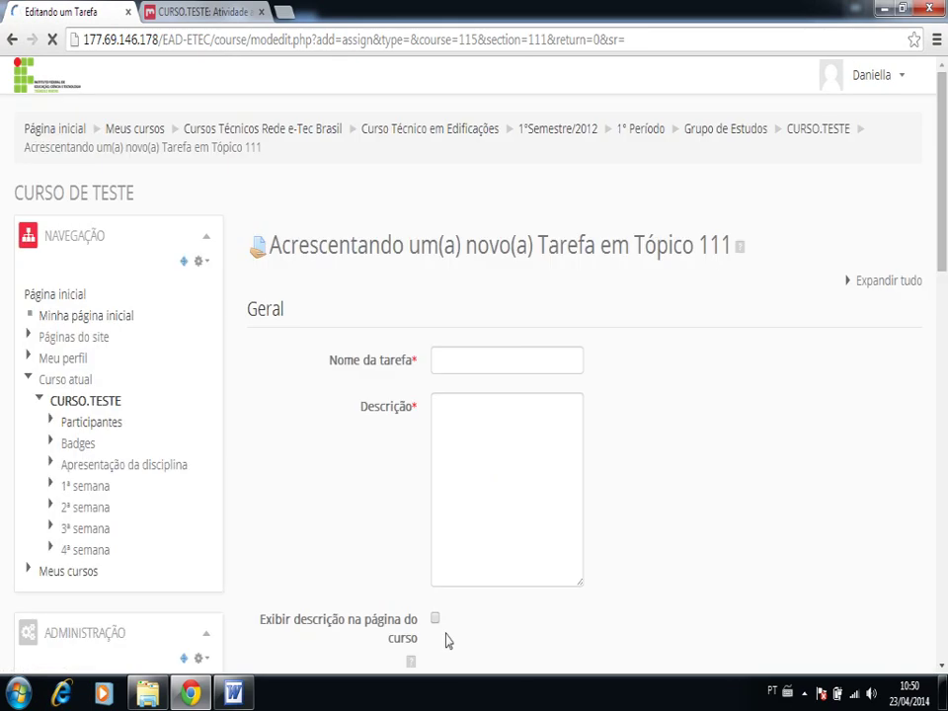
Check the title on the course subpage in the other browser tab and name the task "Atividade a Distância da 1ª Semana".
click(474, 359)
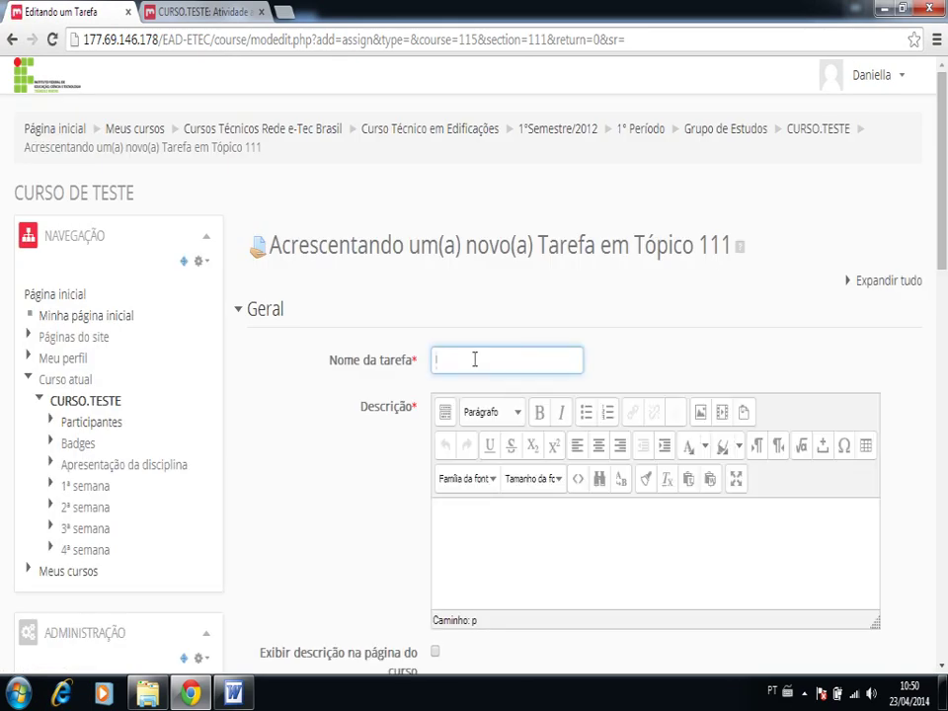
click(226, 13)
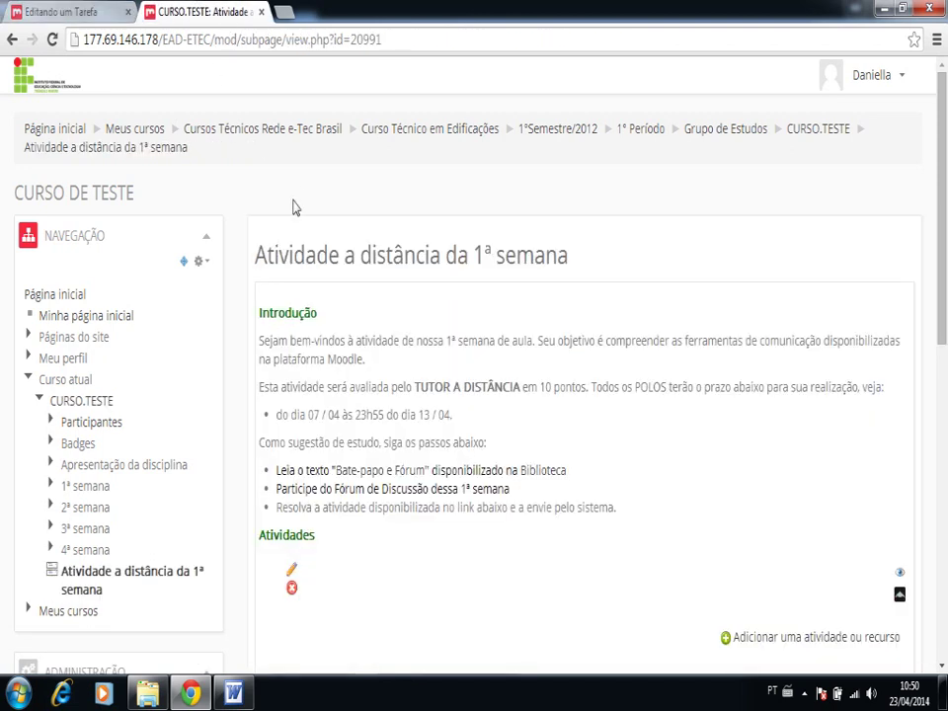
drag(255, 258, 572, 259)
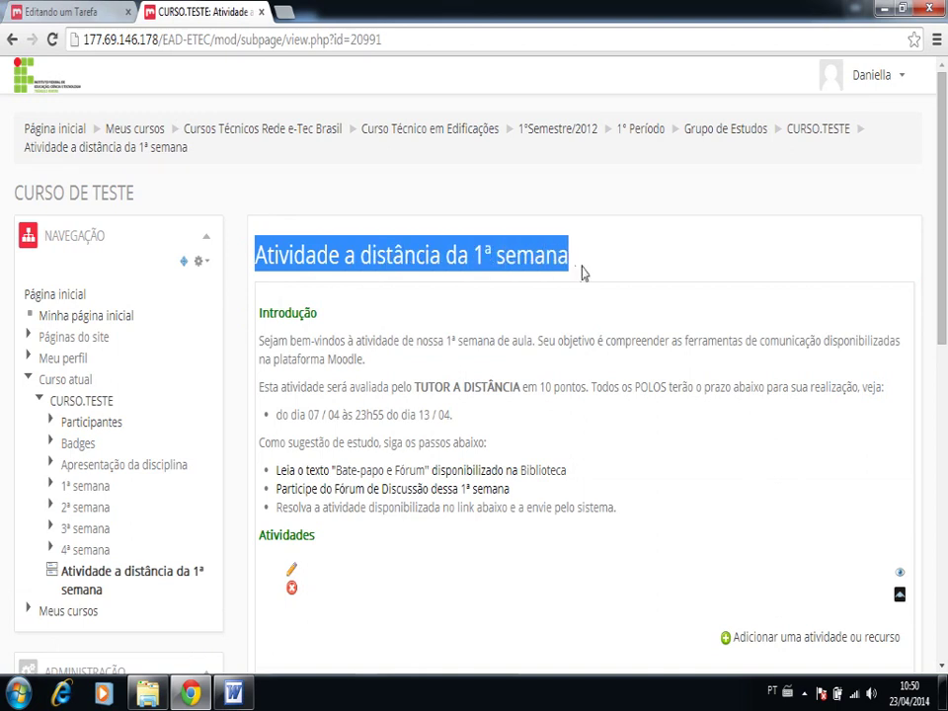
click(583, 273)
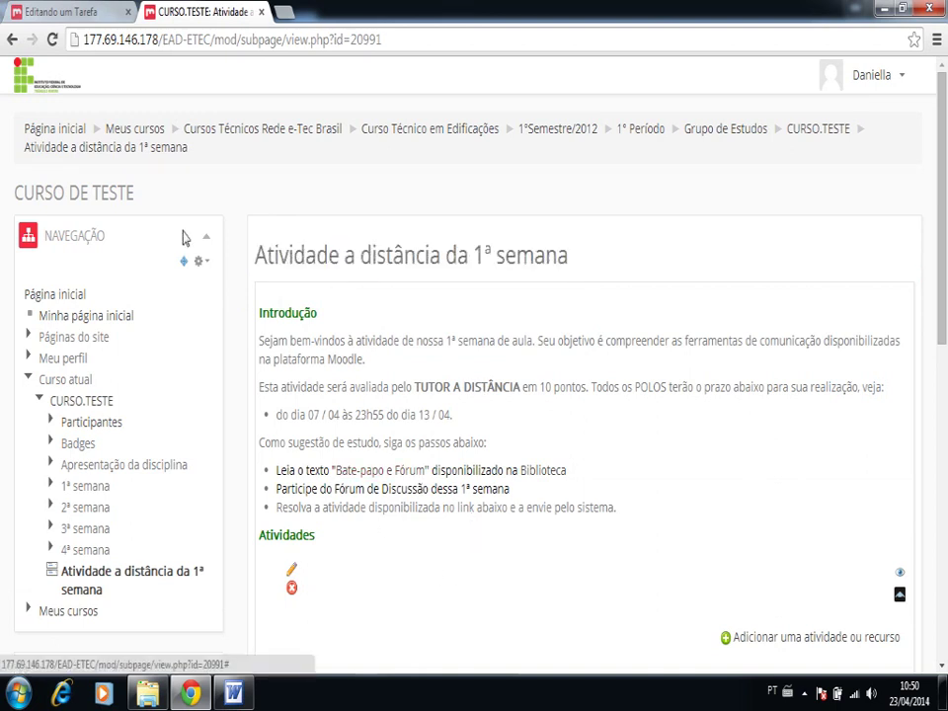
click(80, 13)
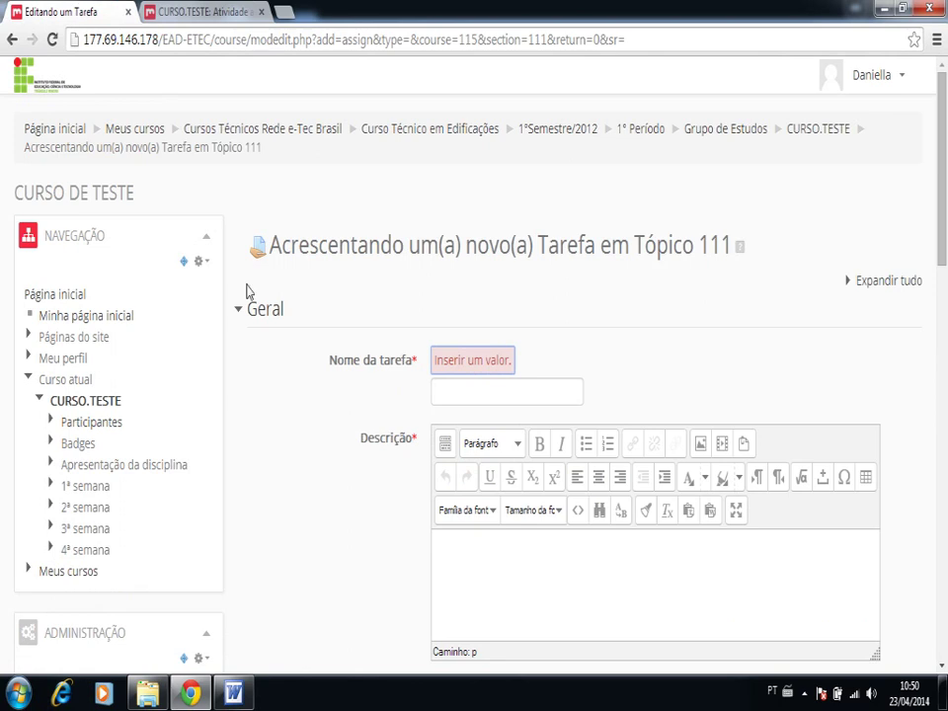
click(436, 393)
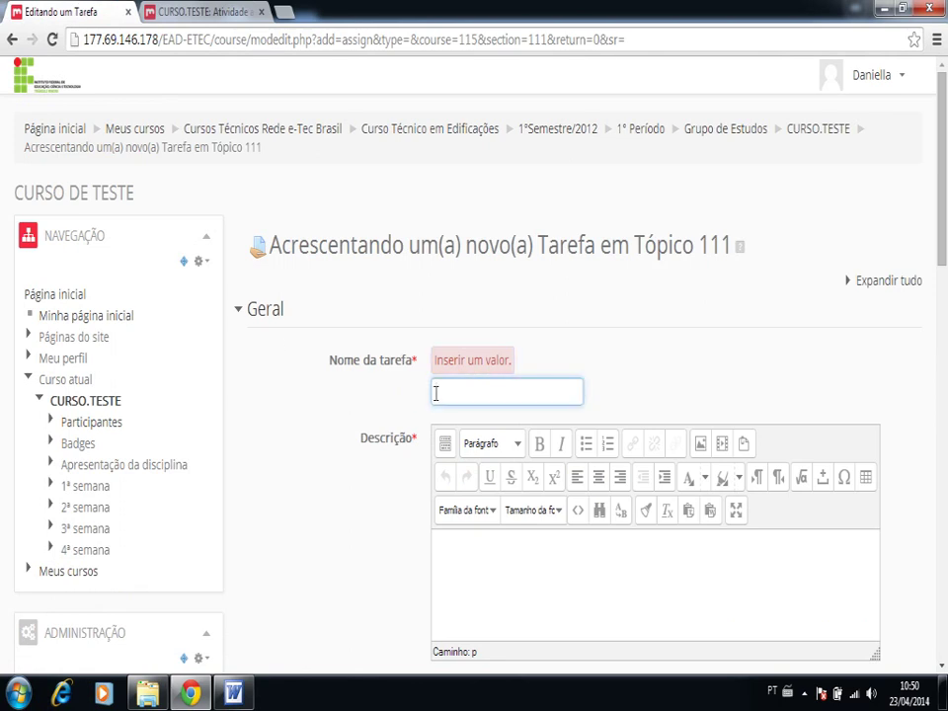
text(Atividade a Distância da 1ª)
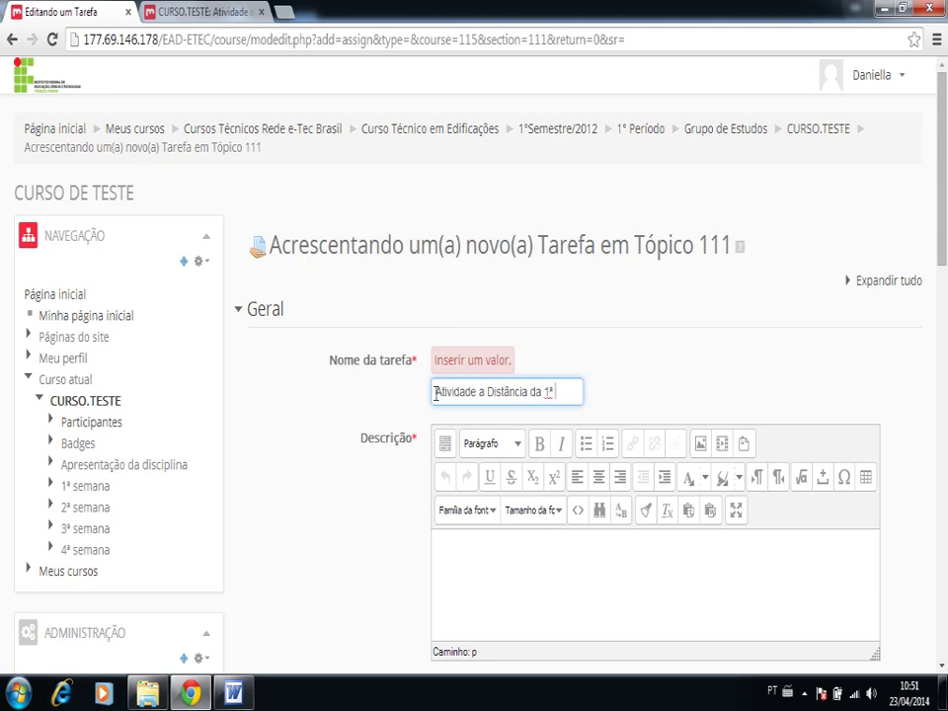
text( Semana)
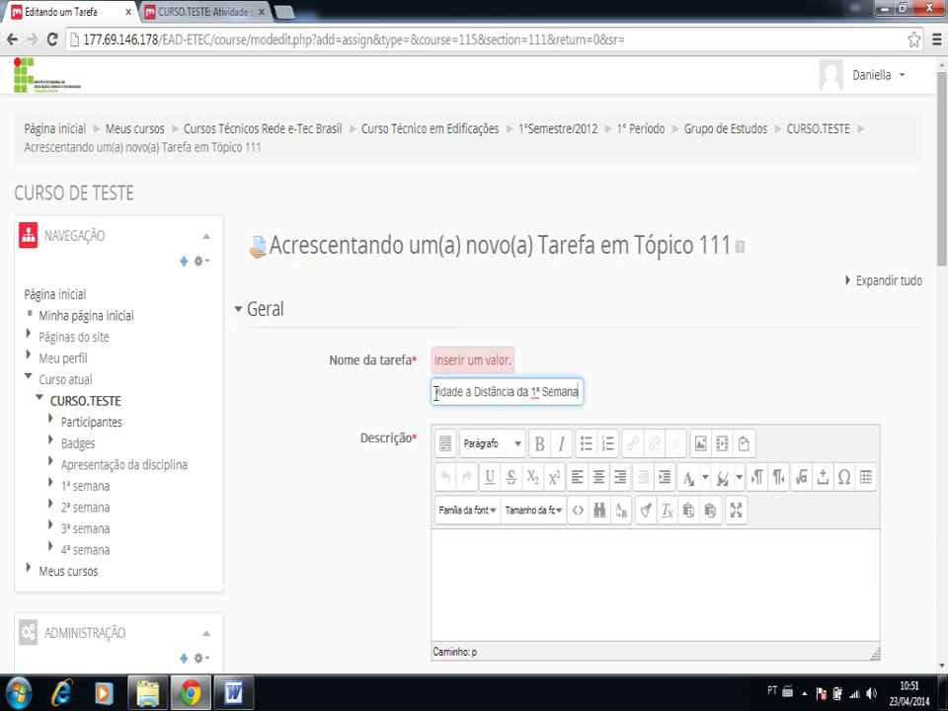
Expand the task's description editor to full screen and copy the entire activity text from the Word document into it.
click(487, 564)
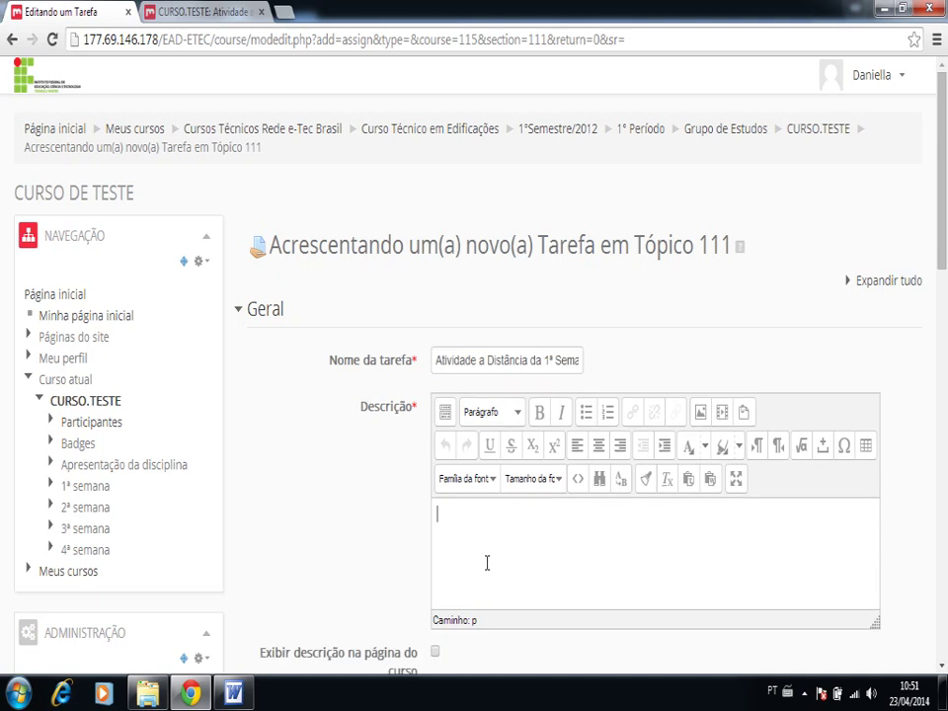
click(736, 479)
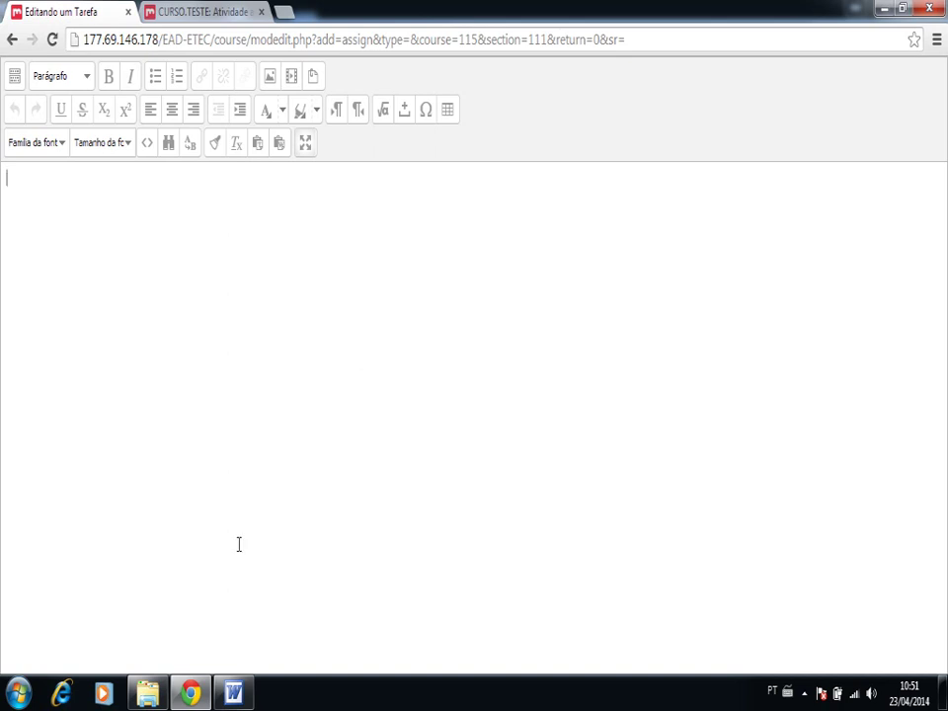
click(236, 695)
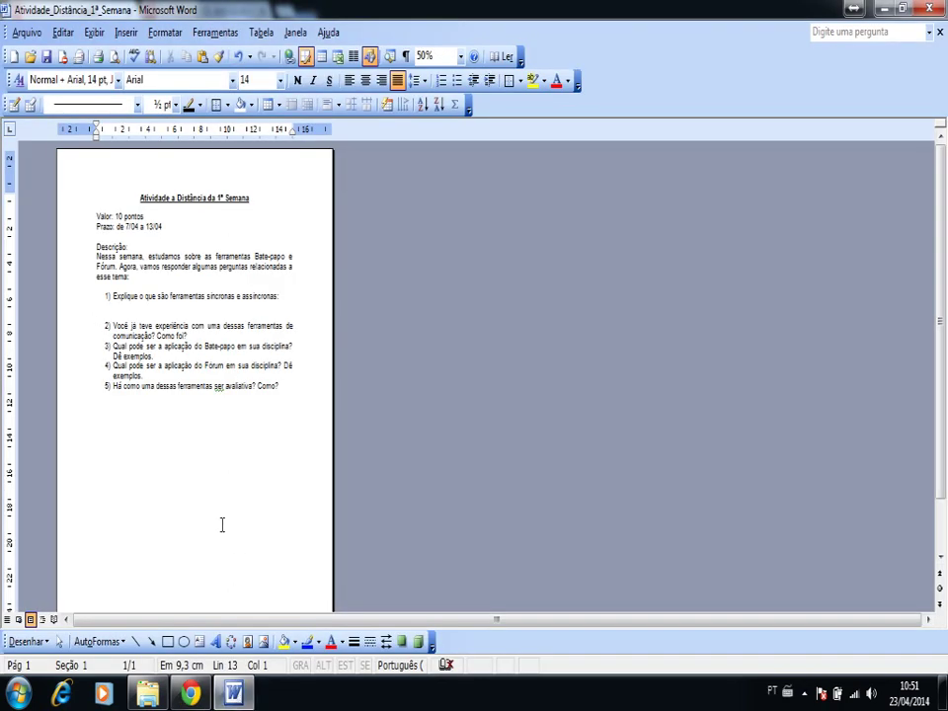
click(304, 390)
key(shift+Up)
key(shift+Up)
key(shift+Up)
key(shift+Up)
key(shift+Up)
key(shift+Up)
key(shift+Up)
key(shift+Up)
key(shift+Up)
key(shift+Up)
key(shift+Up)
key(shift+Up)
key(shift+Up)
key(shift+Up)
key(shift+Up)
key(shift+Up)
key(shift+Up)
key(shift+Up)
key(shift+Up)
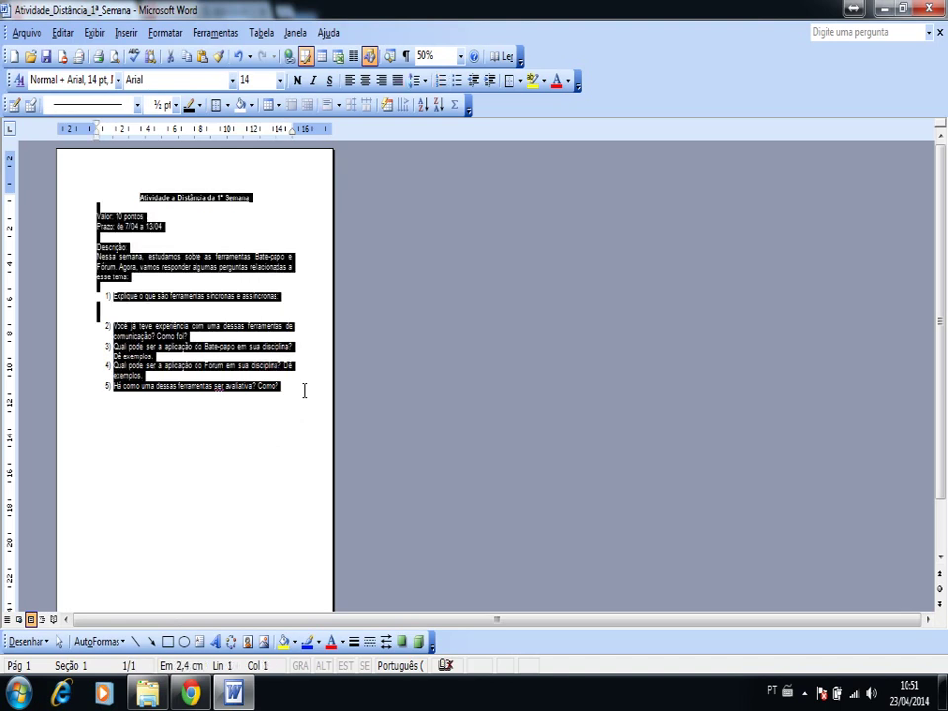
click(191, 695)
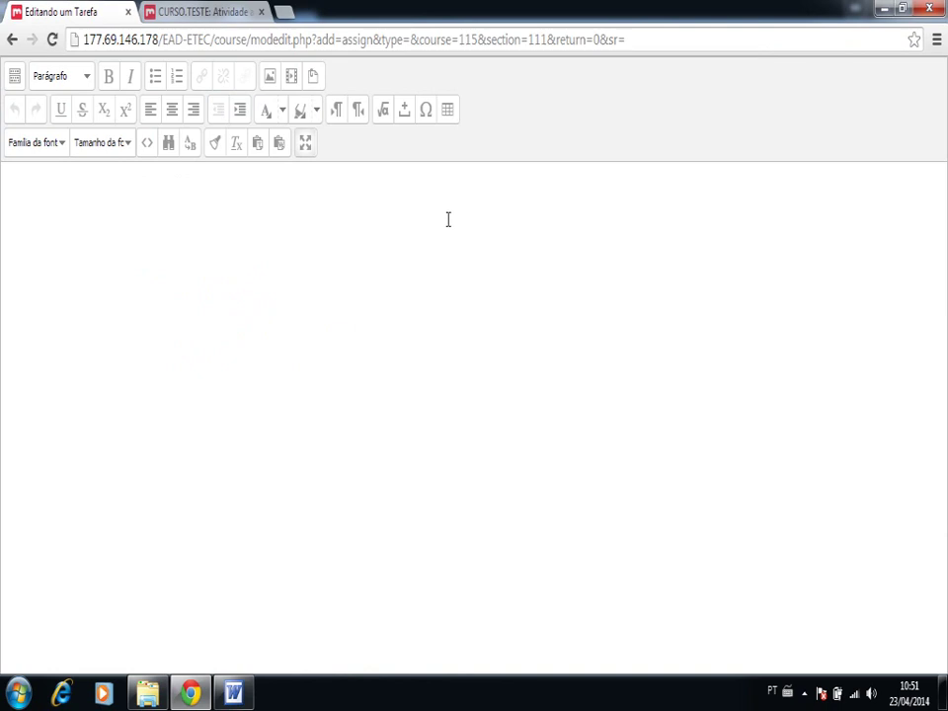
text(Atividade a Distância da 1ª Semana  Valor: 10 pontos Prazo: de 7/04 a 13/04  Descrição: Nessa semana, estudamos sobre as ferramentas Bate-papo e Fórum. Agora, vamos responder algumas perguntas relacionadas a esse tema:  1) Explique o que são ferramentas síncronas e assíncronas:   2) Você já teve experiência com uma dessas ferramentas de comunicação? Como foi? 3) Qual pode ser a aplicação do Bate-papo em sua disciplina? Dê exemplos. 4) Qual pode ser a aplicação do Fórum em sua disciplina? Dê exemplos. 5) Há como uma dessas ferramentas ser avaliativa? Como?)
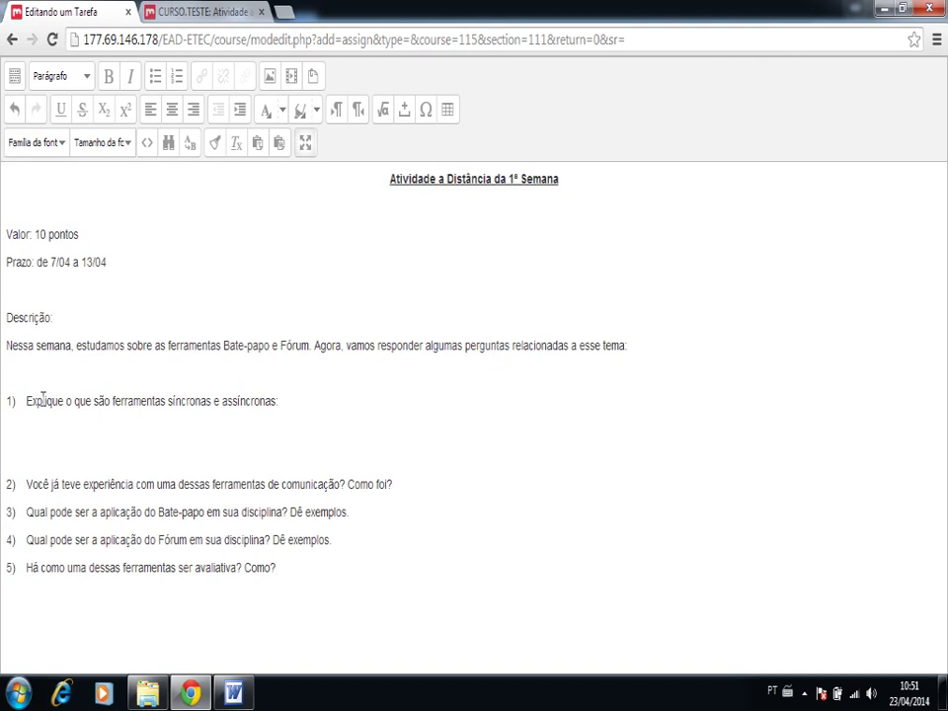
Delete the blank lines between questions 1 and 2 in the description and return the editor to its normal size.
click(23, 432)
key(Delete)
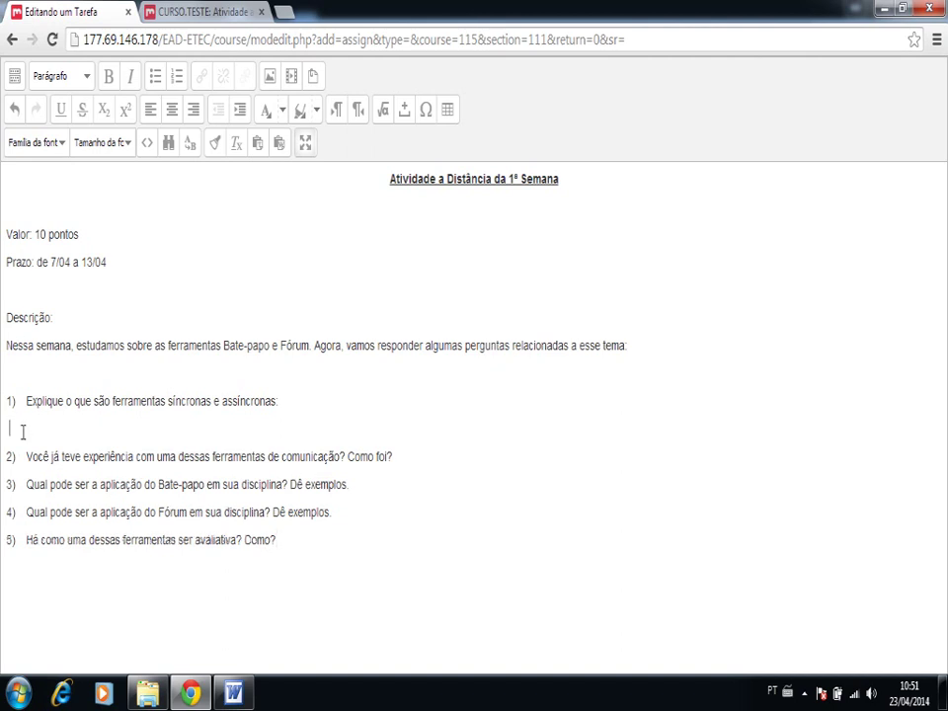
key(BackSpace)
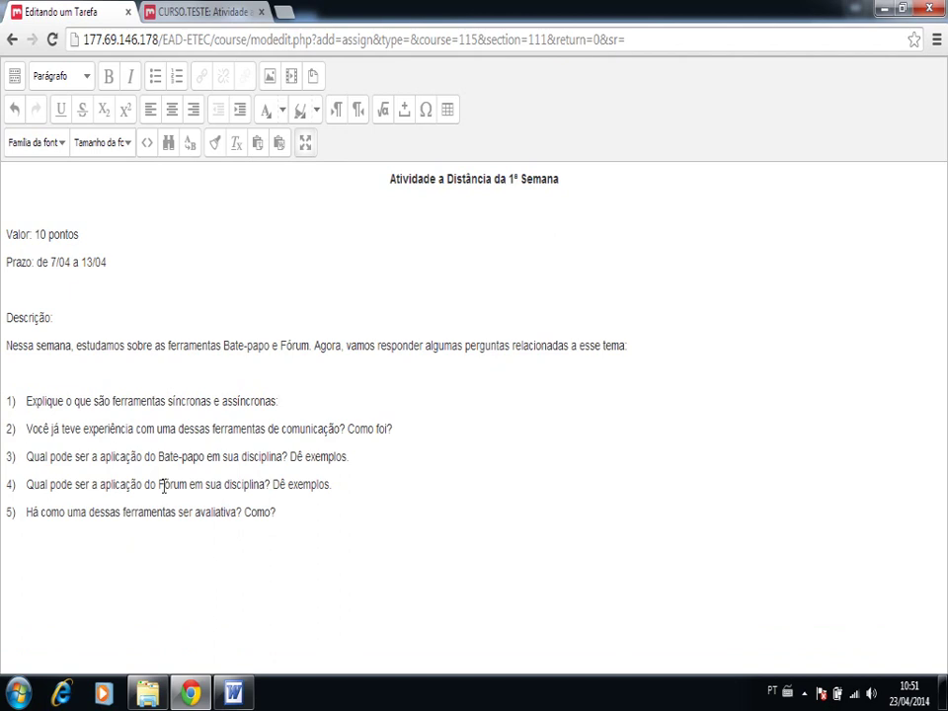
click(305, 145)
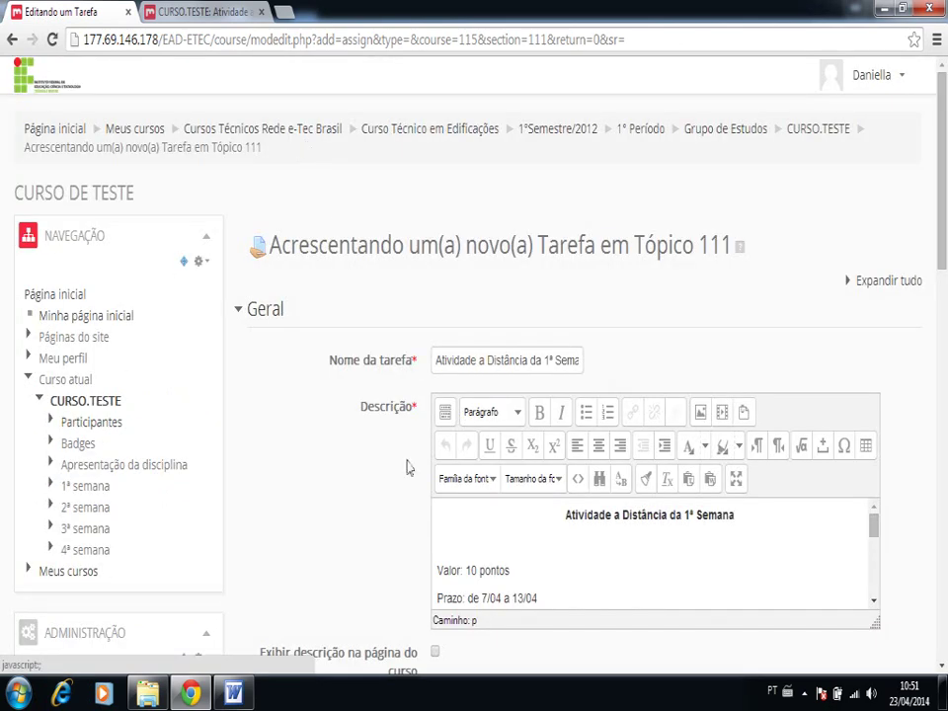
scroll(361, 550, down, 3)
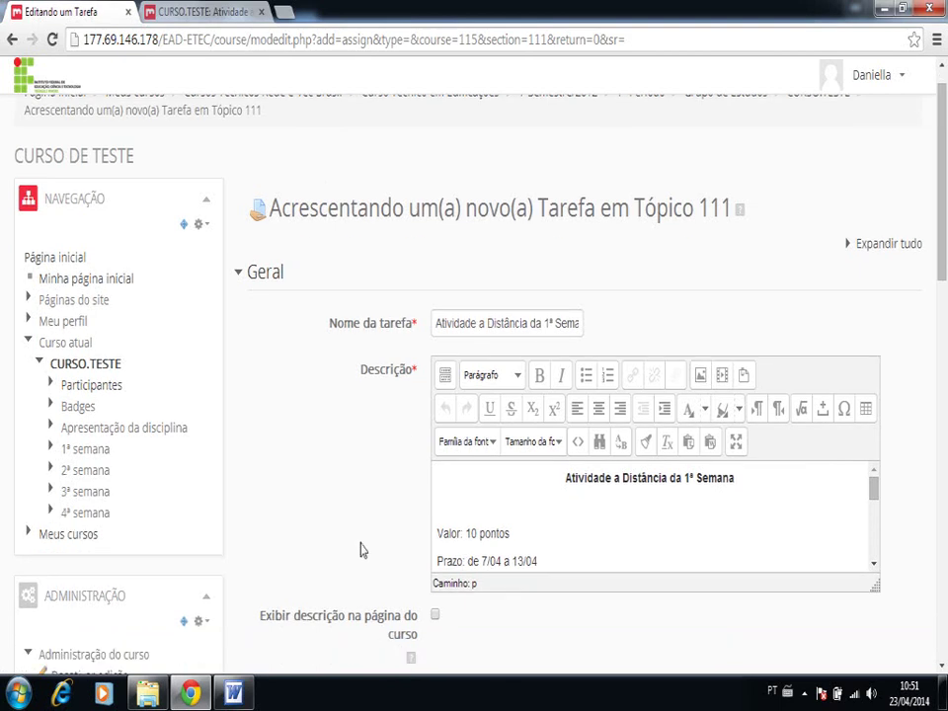
Expand all sections of the task settings and enable Exibir descrição na página do curso.
scroll(361, 550, down, 7)
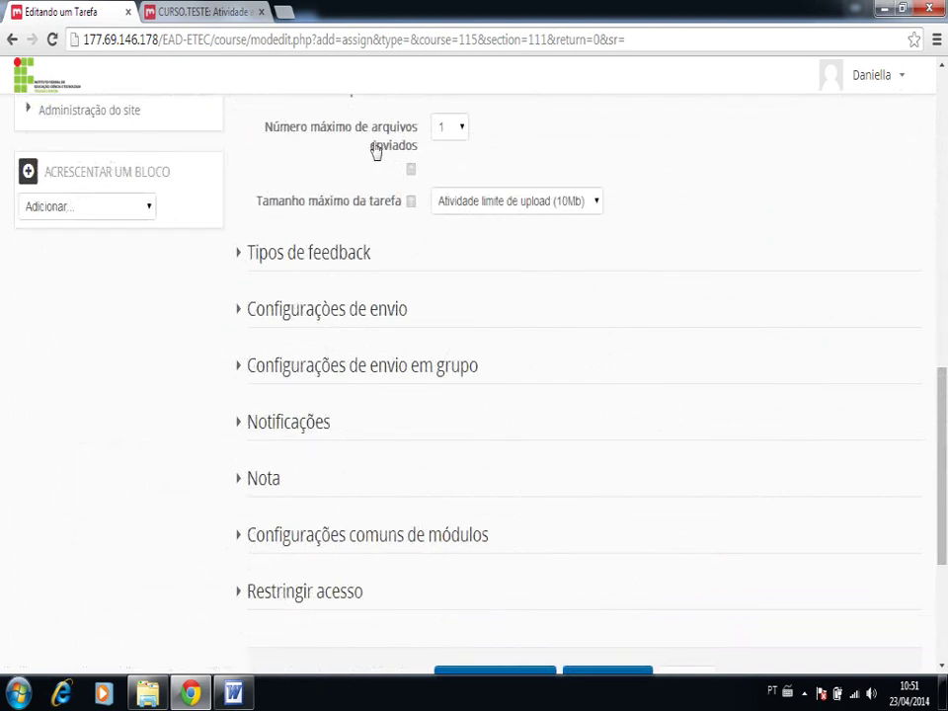
scroll(374, 148, up, 10)
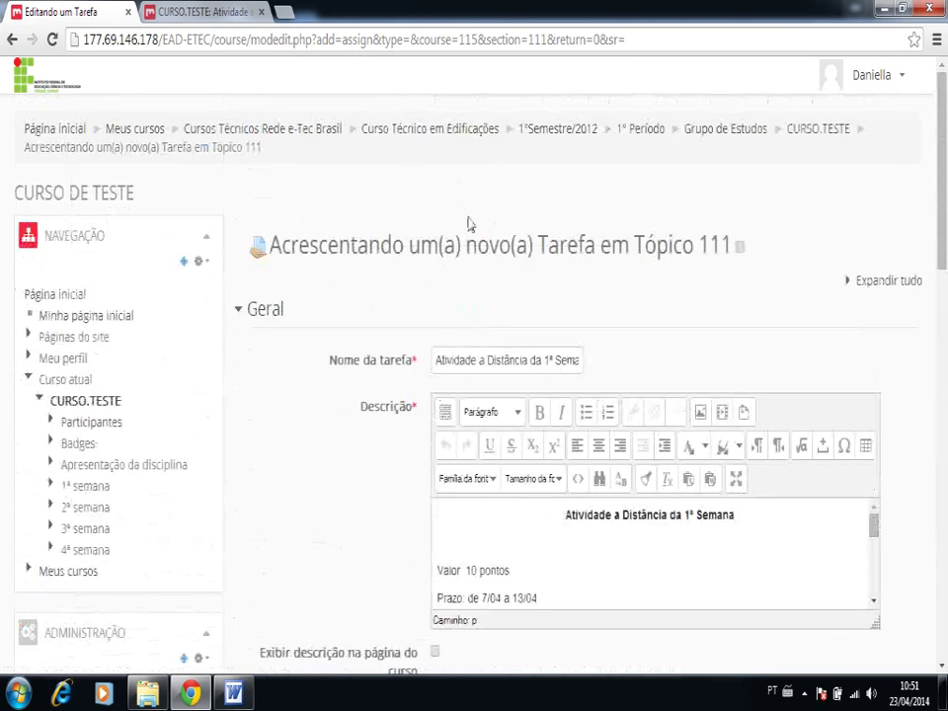
click(892, 282)
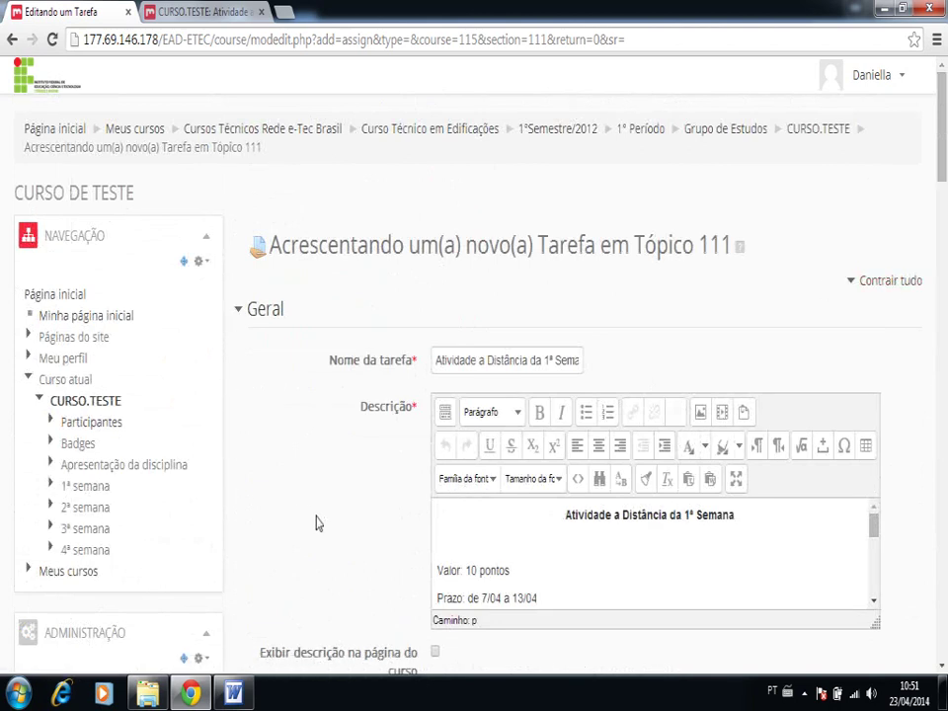
scroll(318, 523, down, 1)
scroll(316, 523, down, 3)
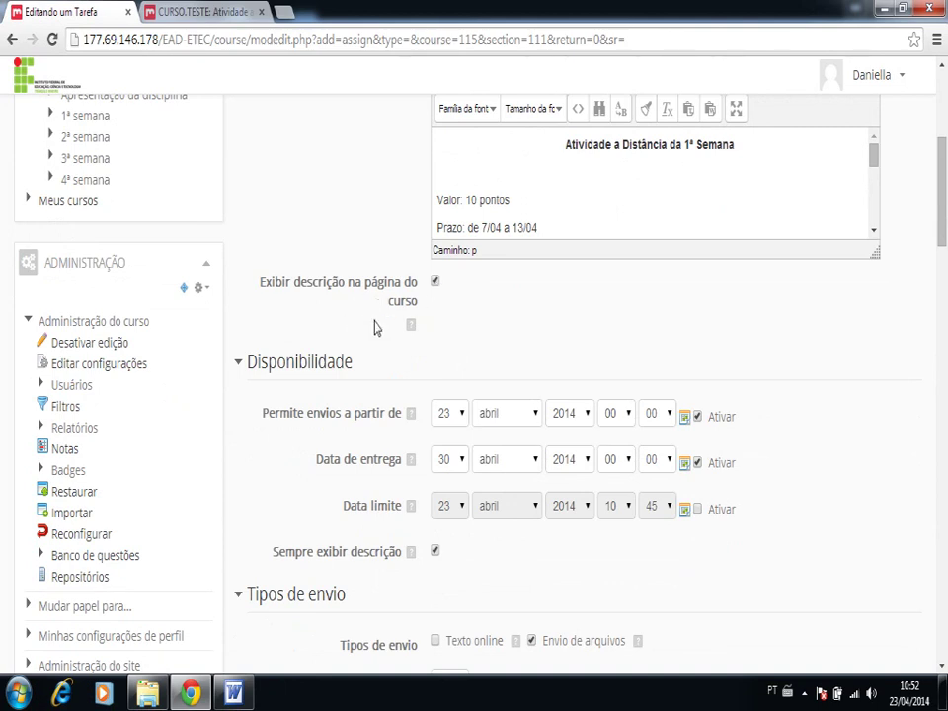
Set the date from which submissions are allowed to 7 abril 2014 at 00:05.
click(464, 413)
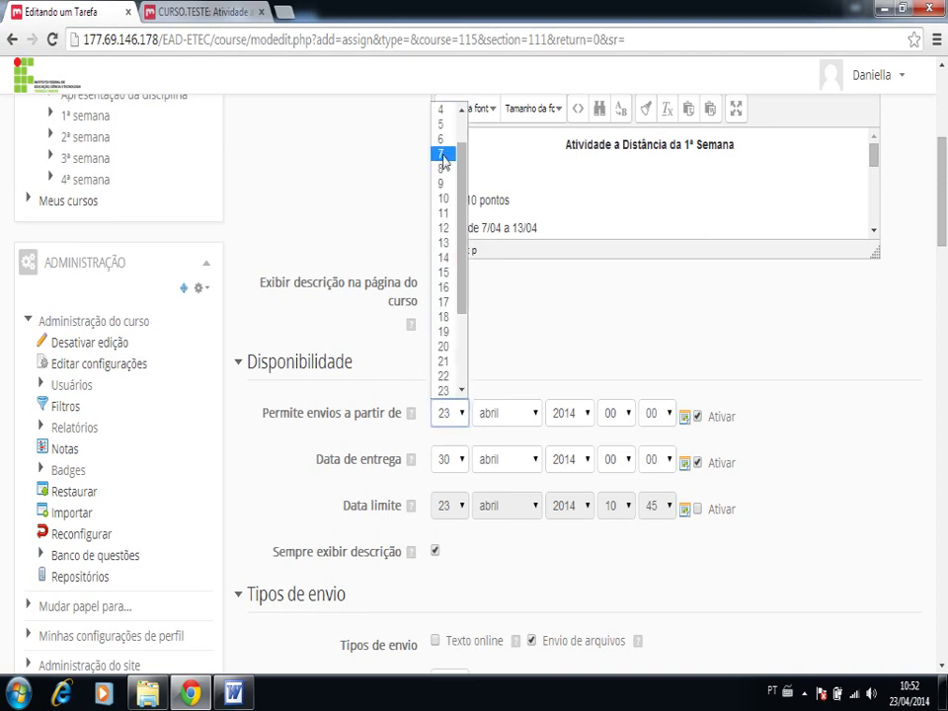
click(444, 155)
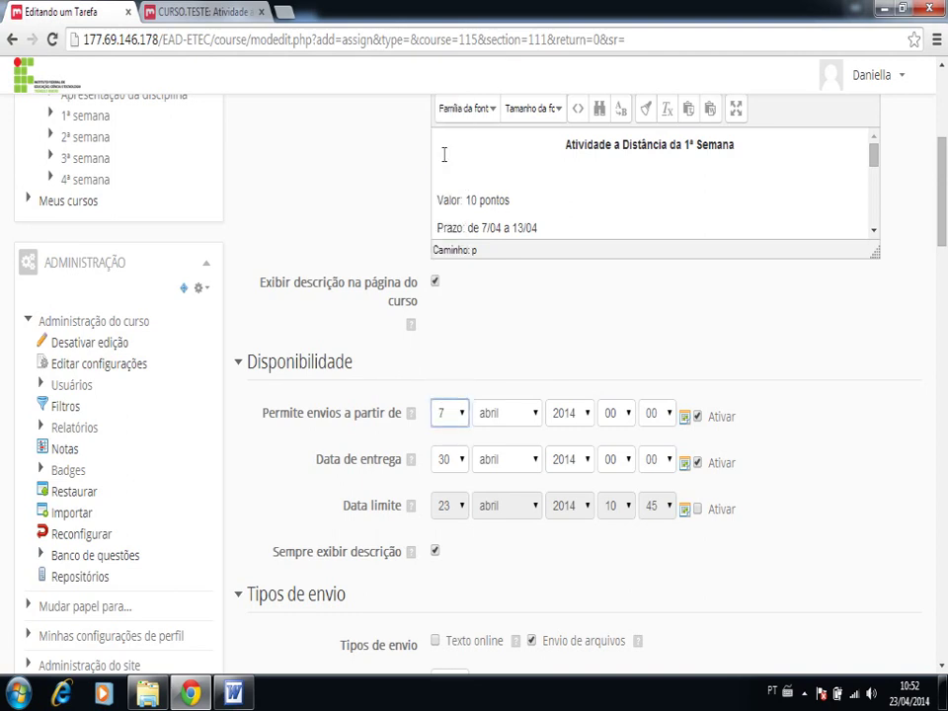
click(671, 416)
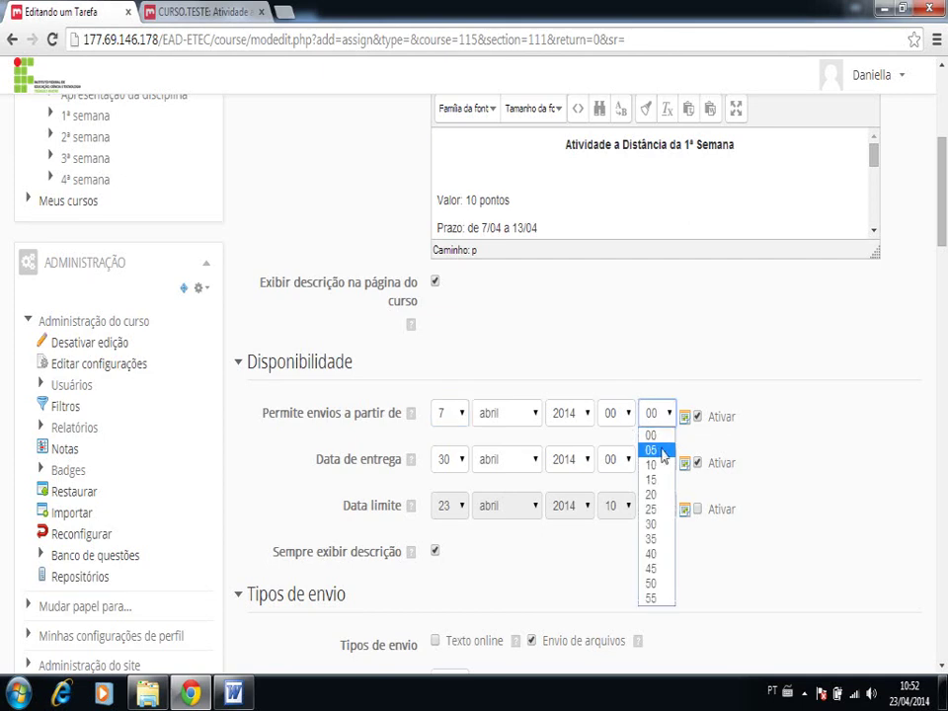
click(664, 452)
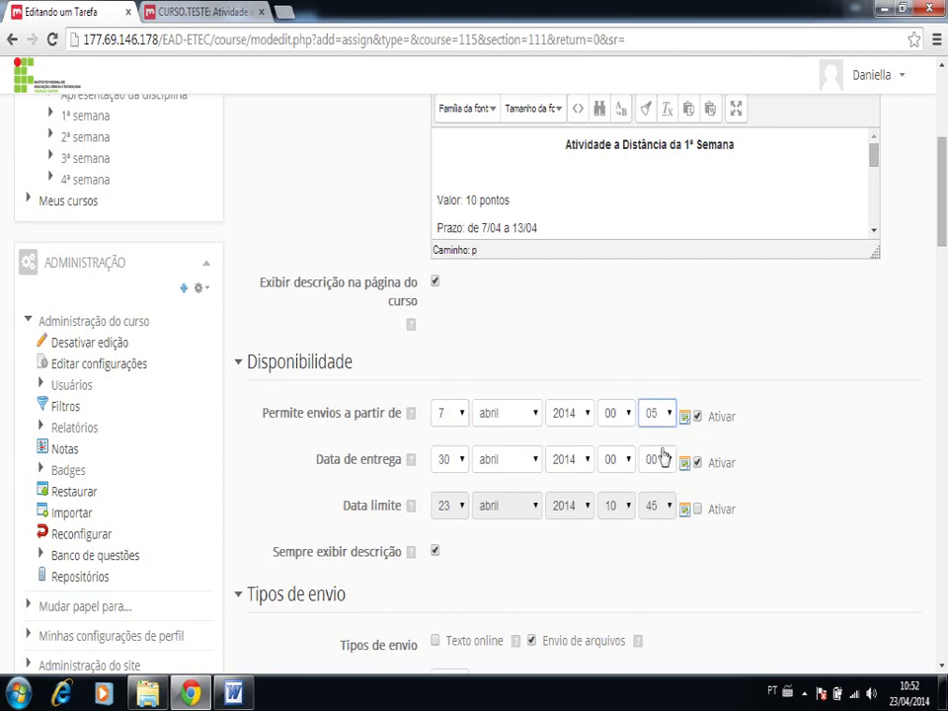
Set the task's due date (Data de entrega) to 13 abril 2014 at 23:55.
click(457, 462)
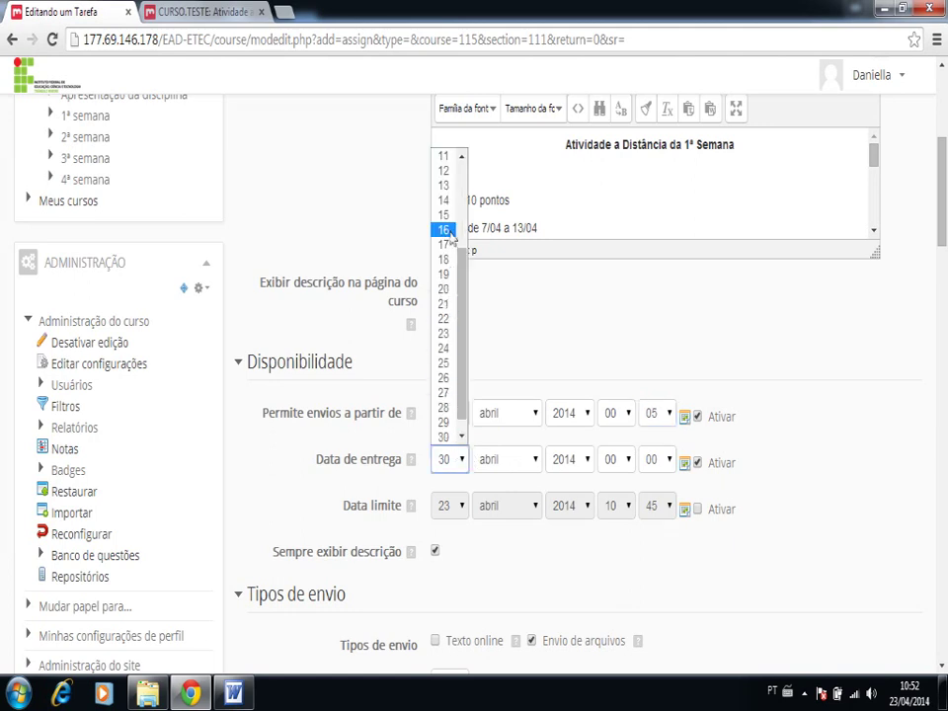
click(448, 187)
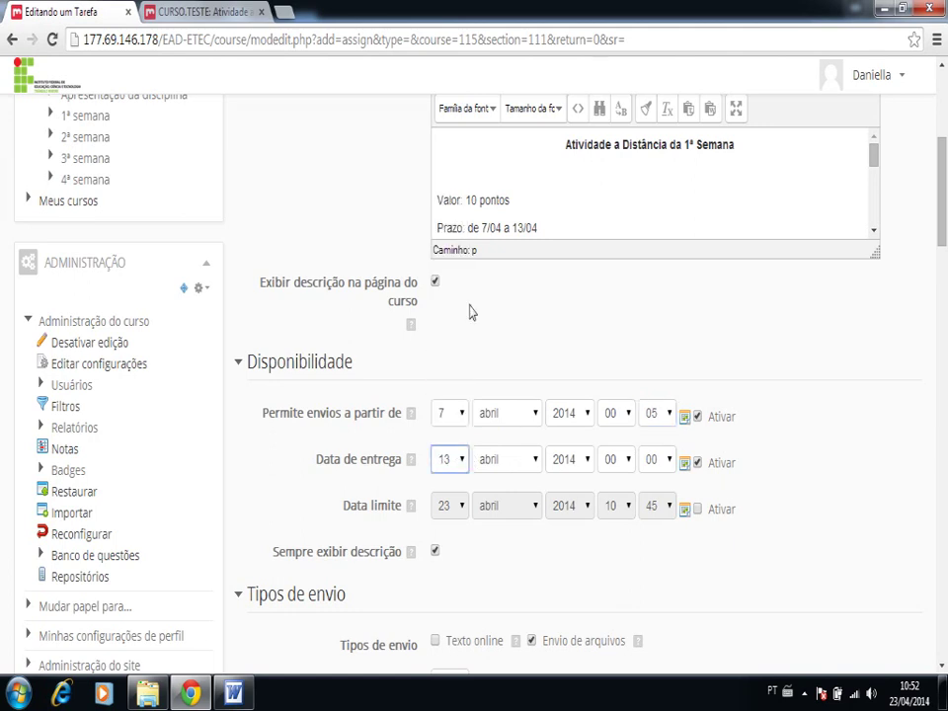
click(630, 465)
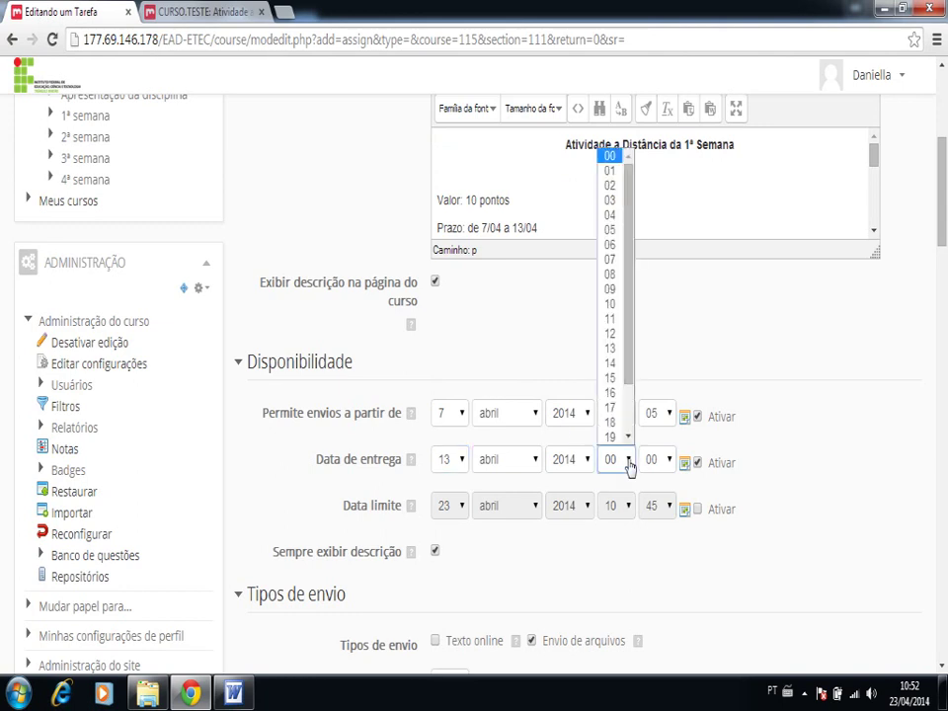
click(629, 438)
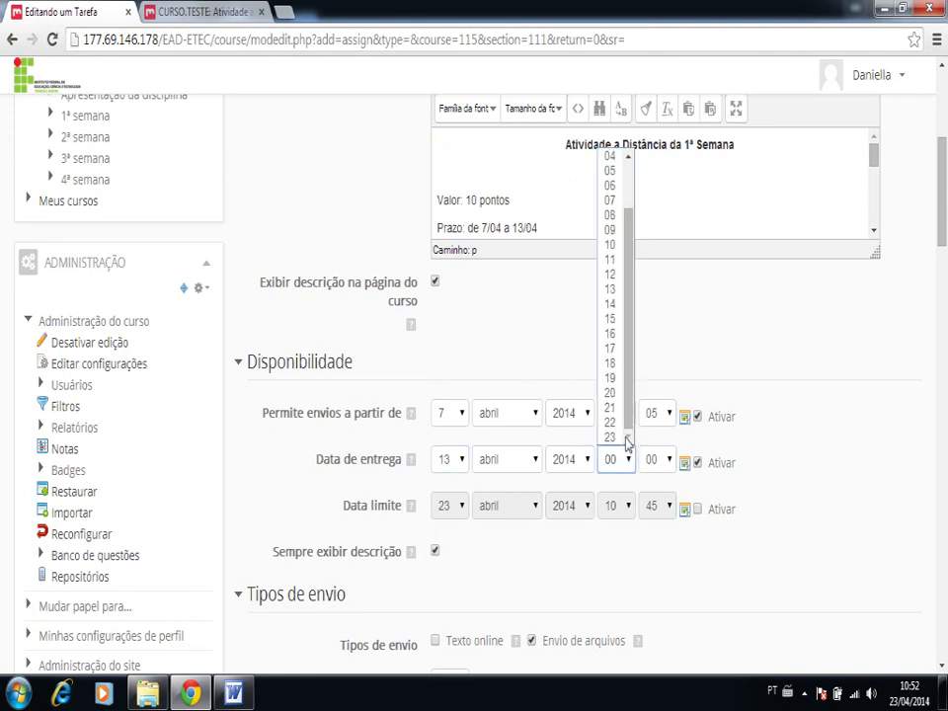
click(611, 437)
click(671, 464)
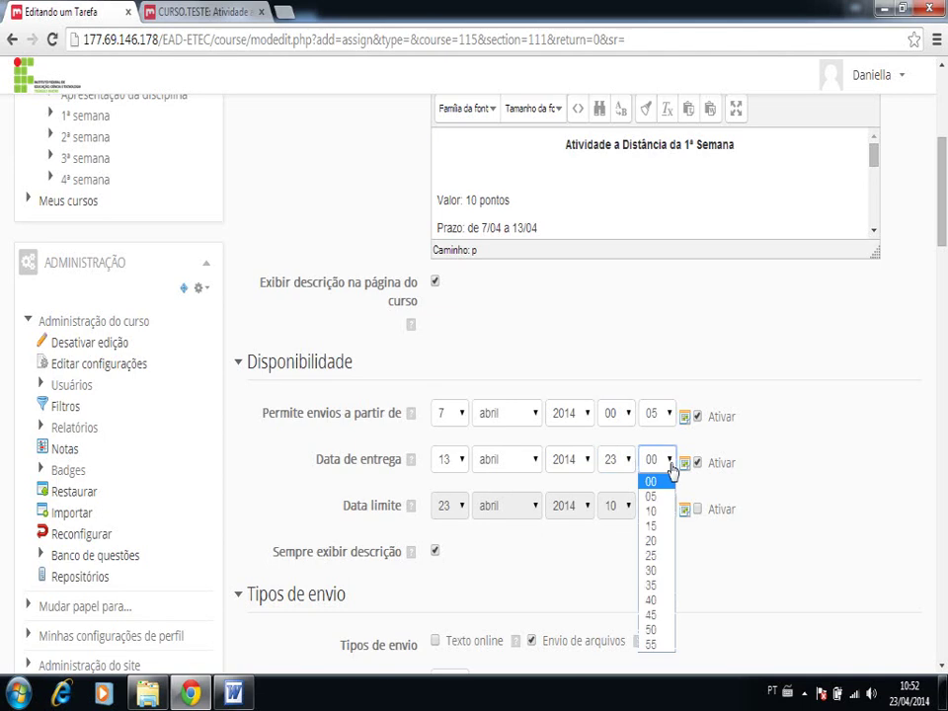
click(652, 645)
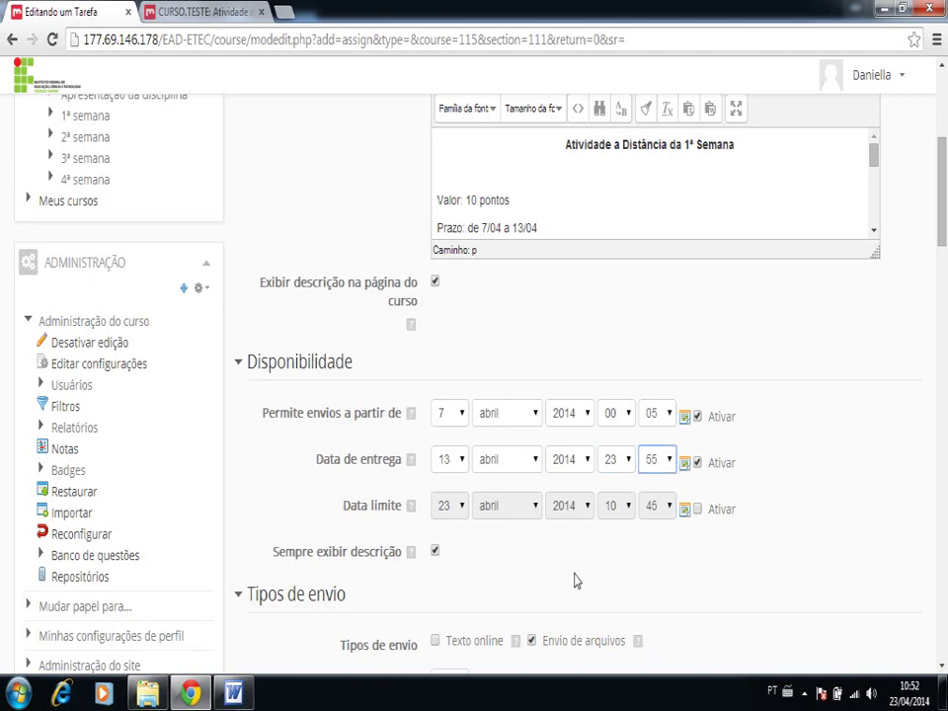
click(441, 567)
Leave Envio de arquivos as the only selected submission type and set the maximum task size to 5Mb.
scroll(442, 608, down, 4)
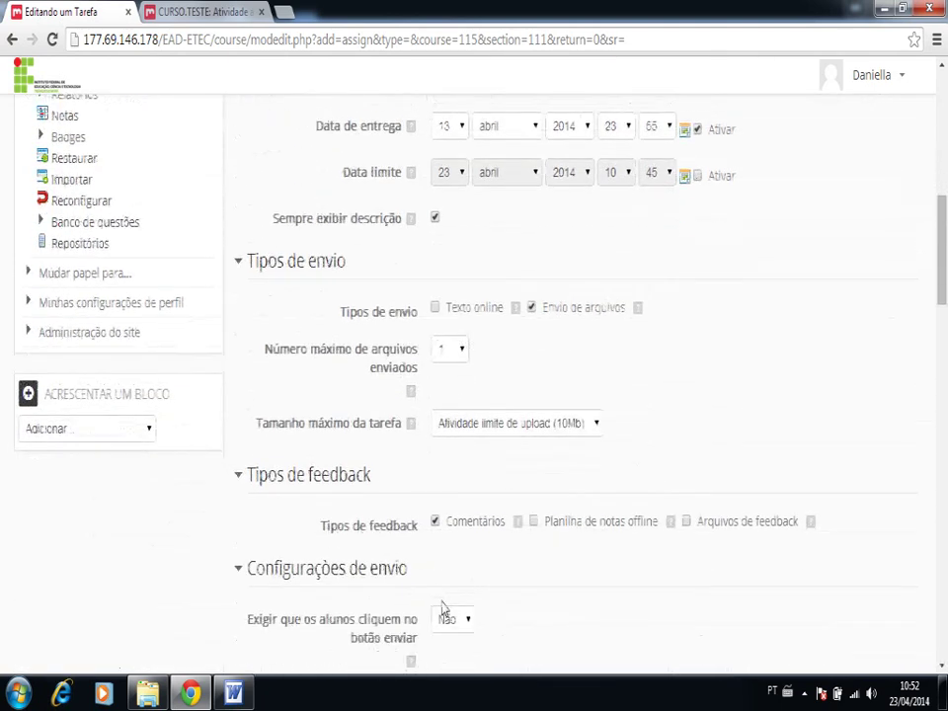
scroll(443, 608, down, 1)
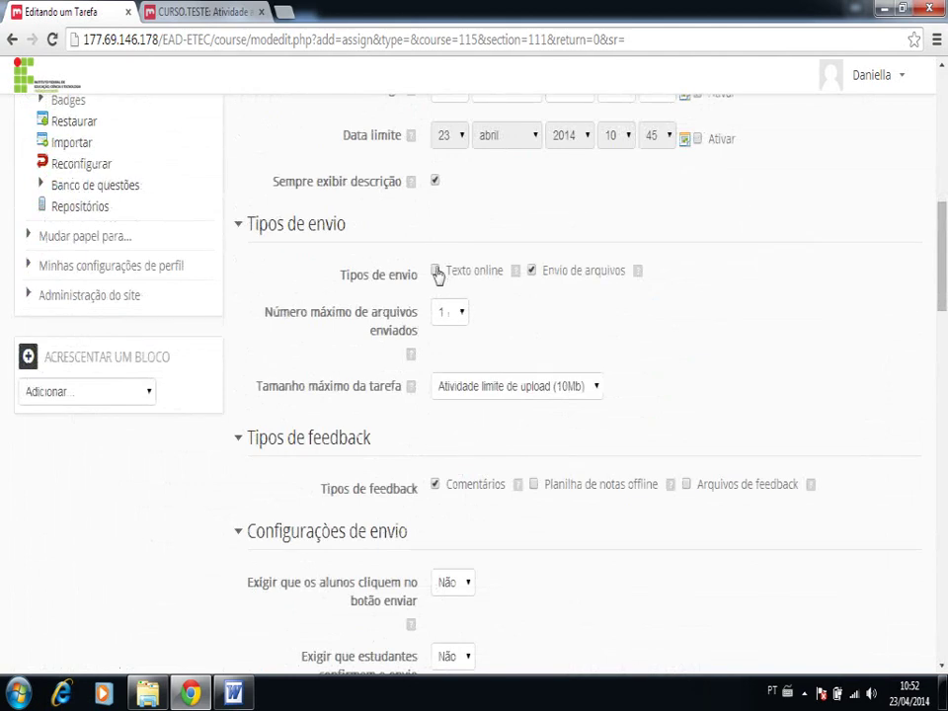
scroll(509, 244, up, 5)
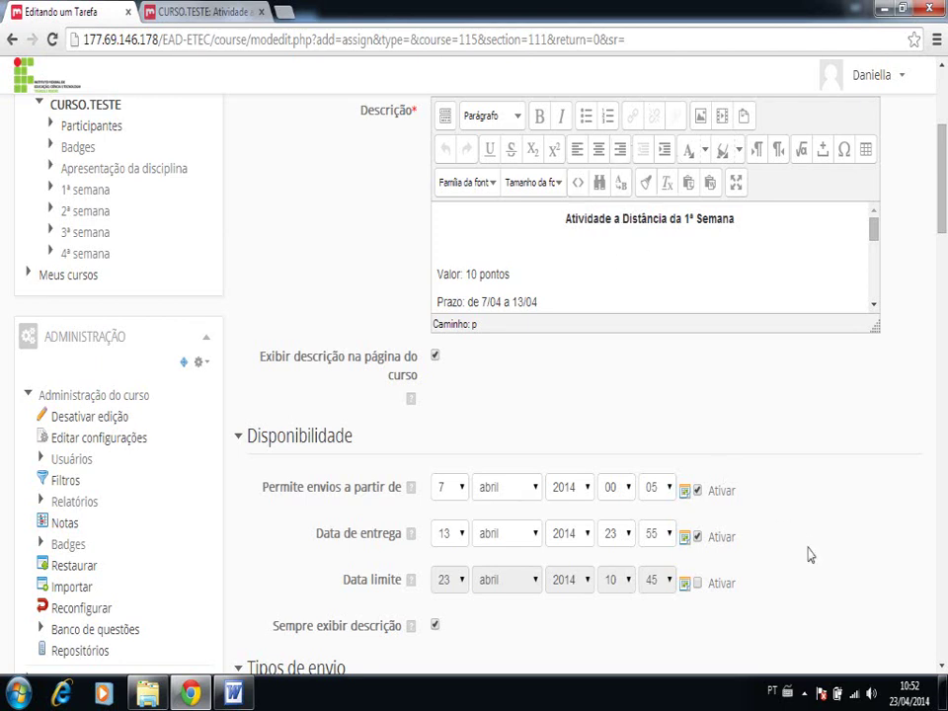
scroll(811, 554, down, 4)
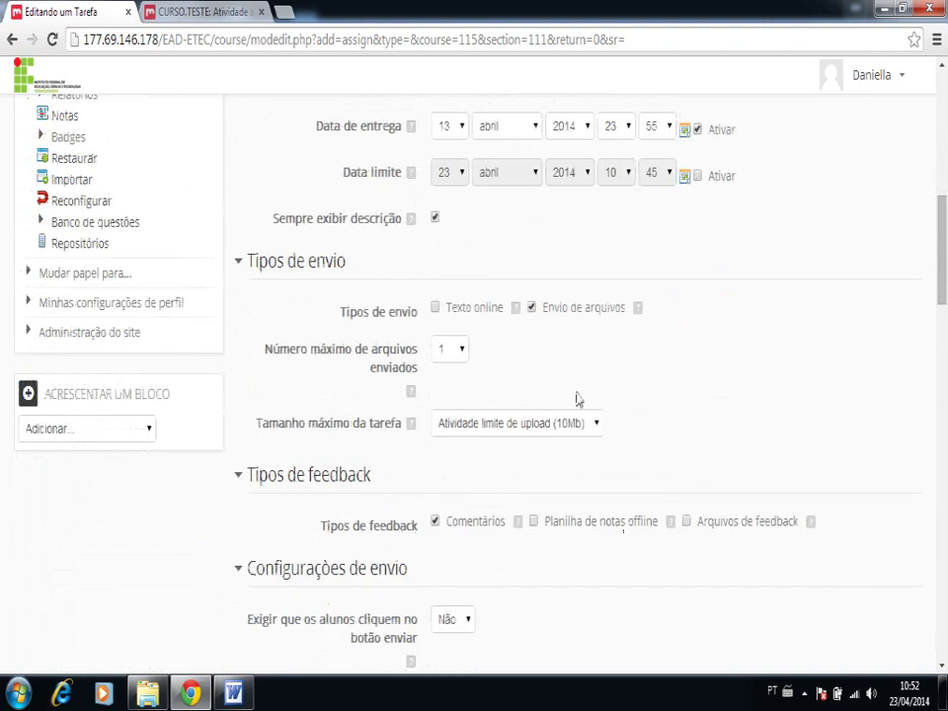
click(532, 309)
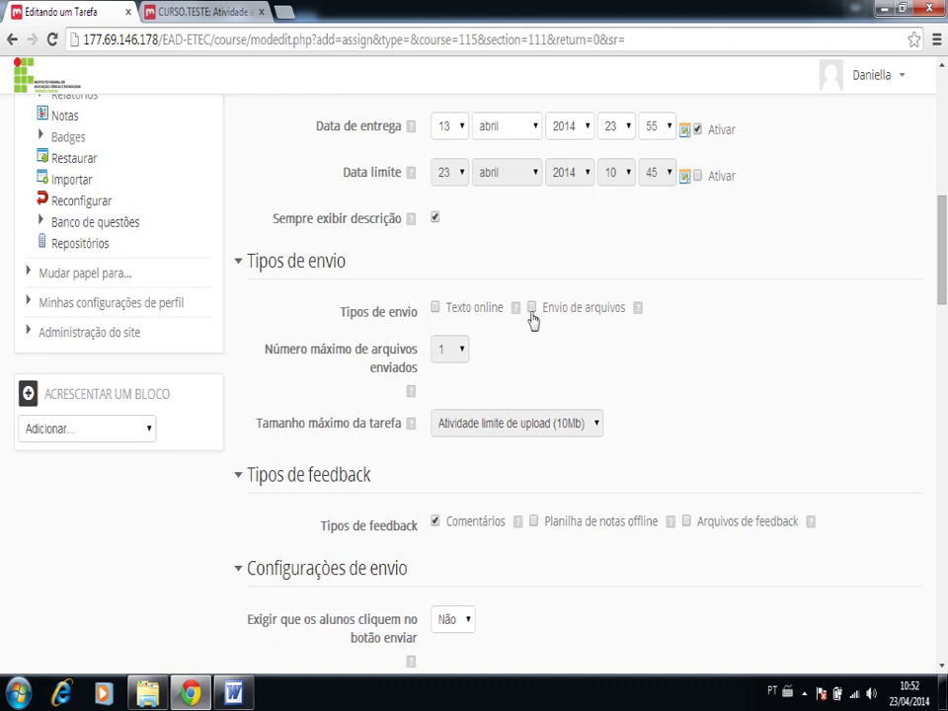
click(531, 309)
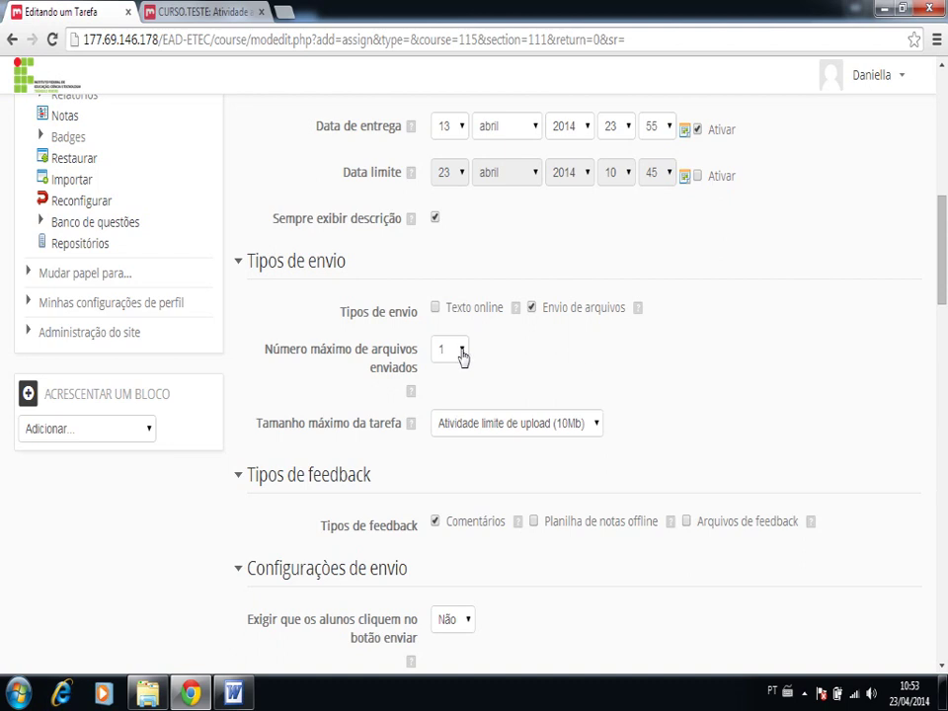
click(596, 425)
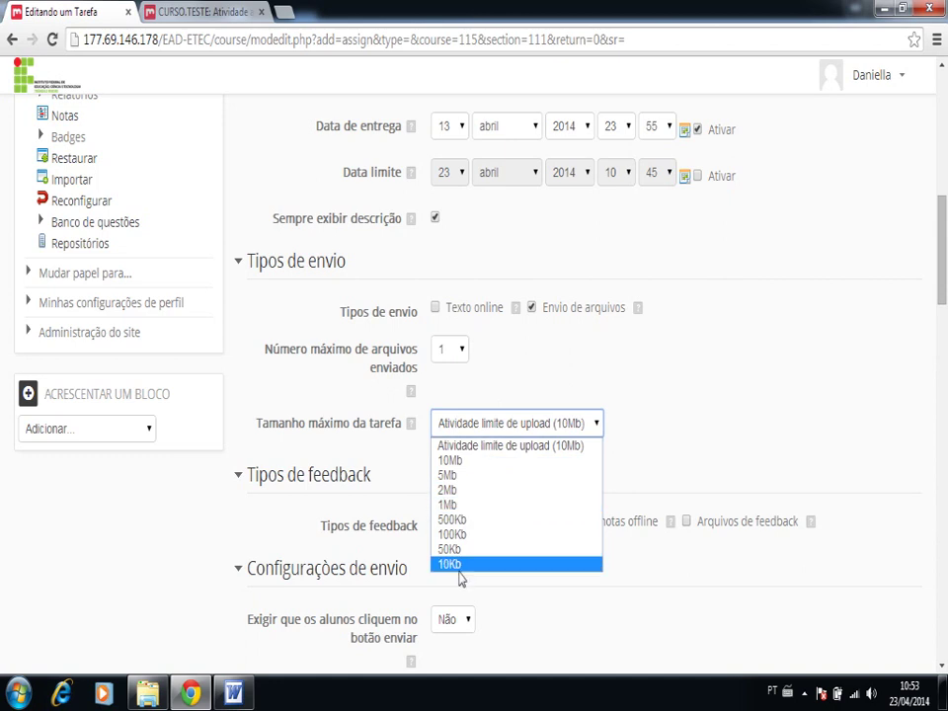
click(464, 475)
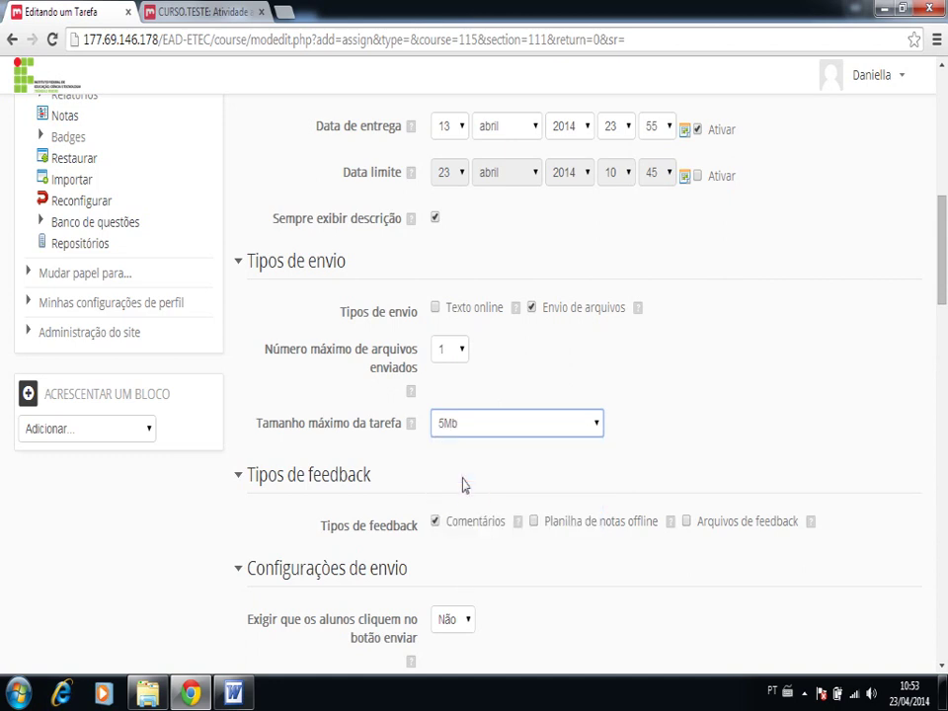
click(495, 474)
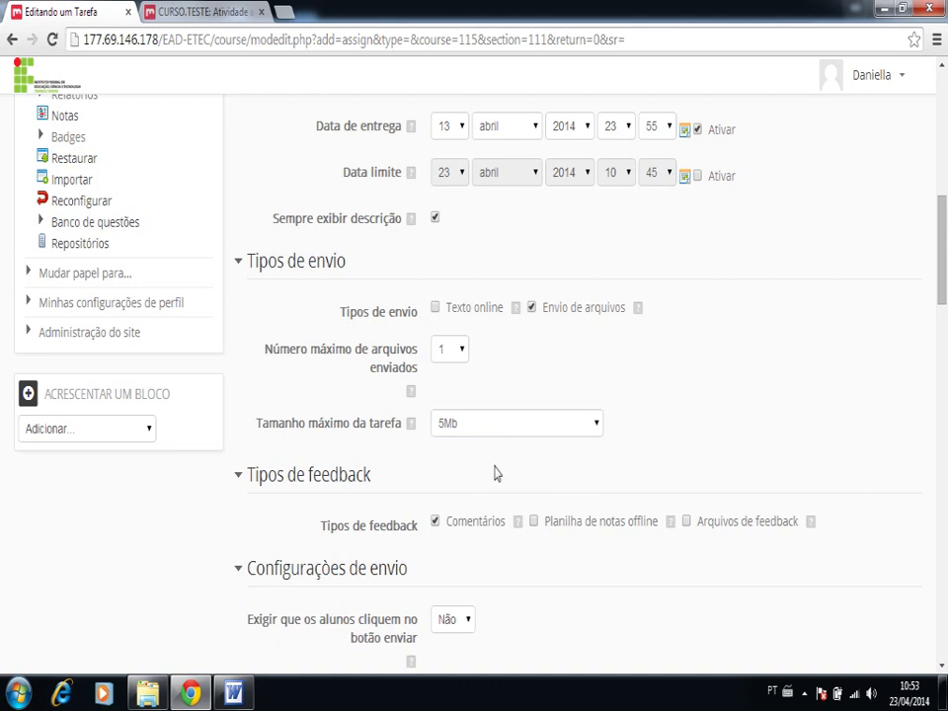
Require students to use the submit button and to confirm their submission by setting both options to Sim.
scroll(496, 474, down, 3)
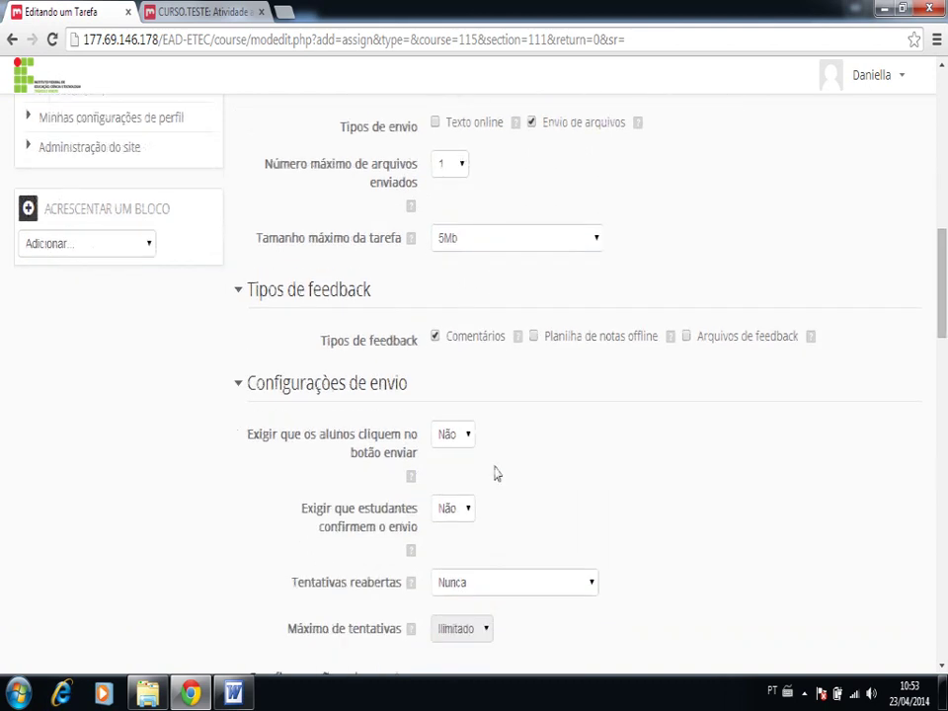
scroll(495, 473, down, 2)
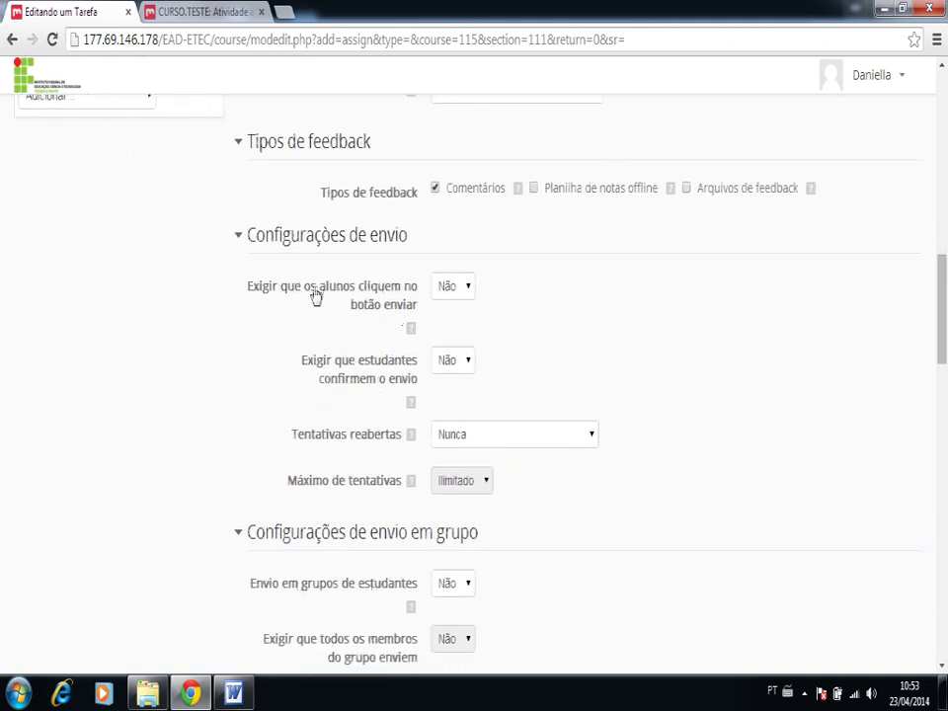
click(468, 288)
click(459, 324)
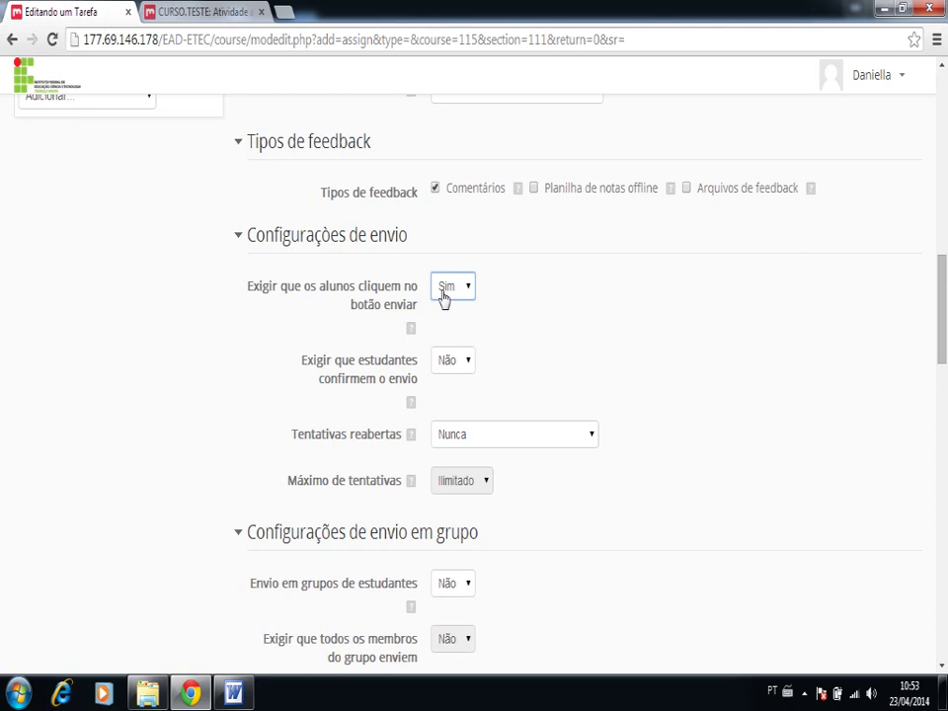
click(465, 364)
click(450, 397)
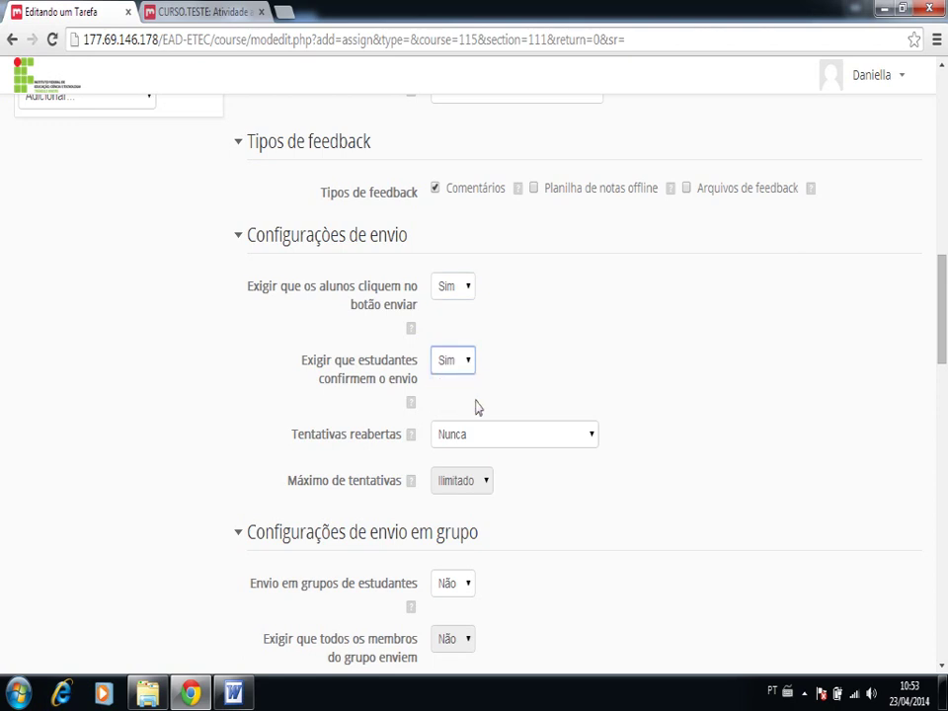
Add below the description's Prazo line: "Observação: Você terá apenas uma tentativa para o envio de seu arquivo resposta. Logo, preste atenção no arquivo que será anexado!".
scroll(475, 407, down, 3)
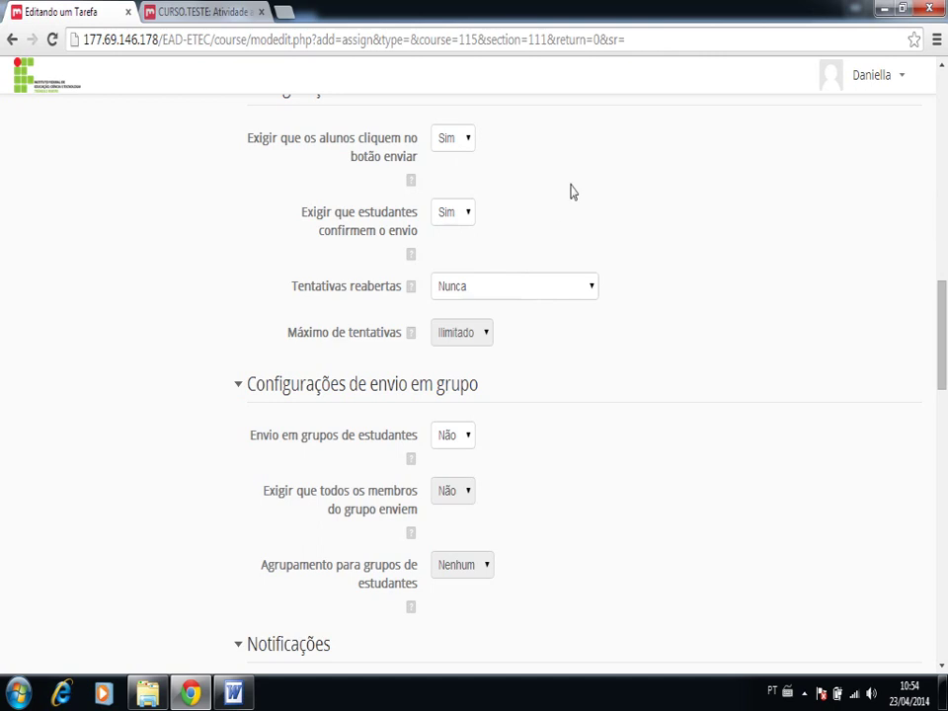
scroll(571, 191, up, 10)
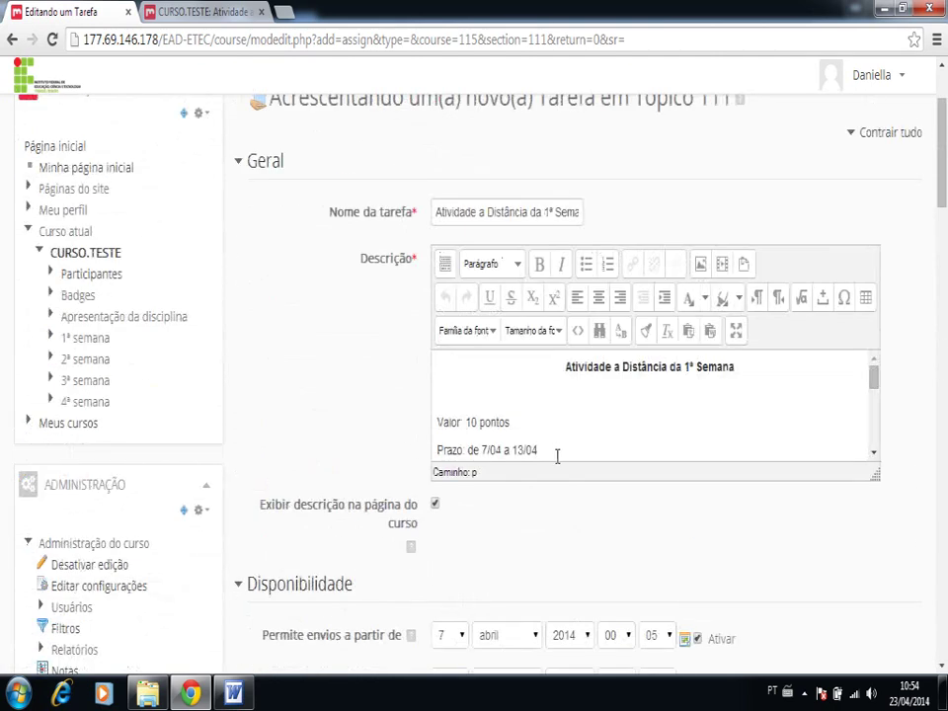
key(Return)
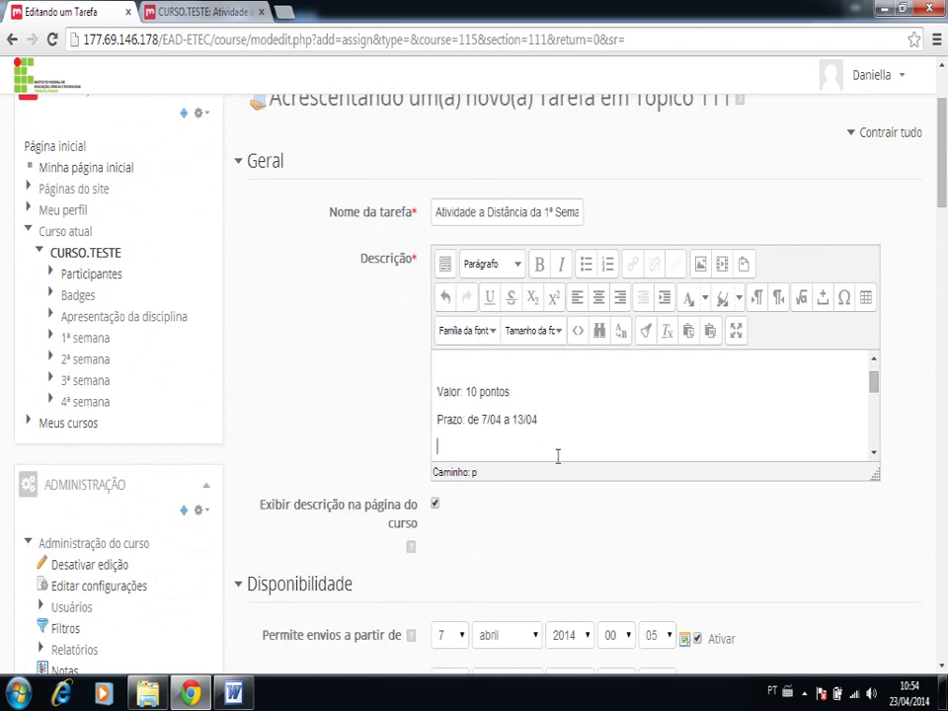
text(Observação: Você terá)
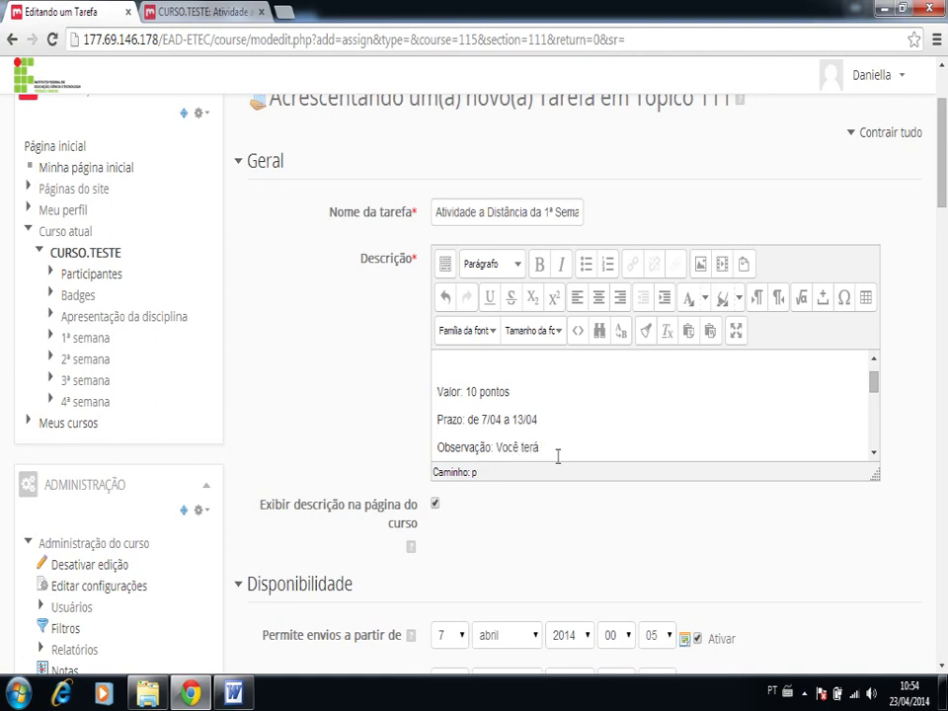
text(ma tentativa para o envio de seu arquivo resposta. Log)
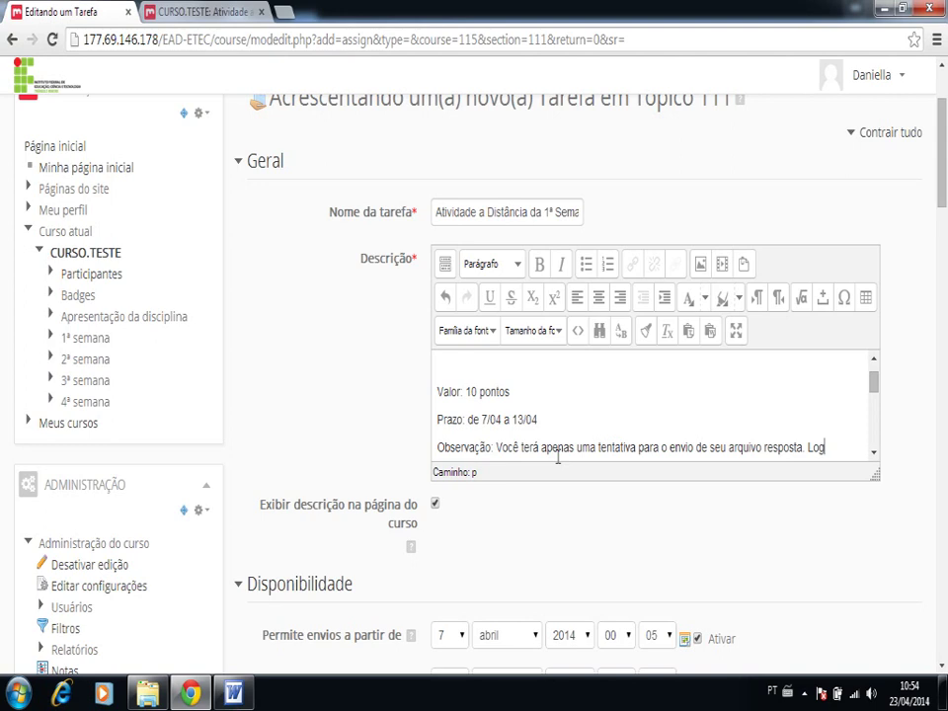
text(o, preste a)
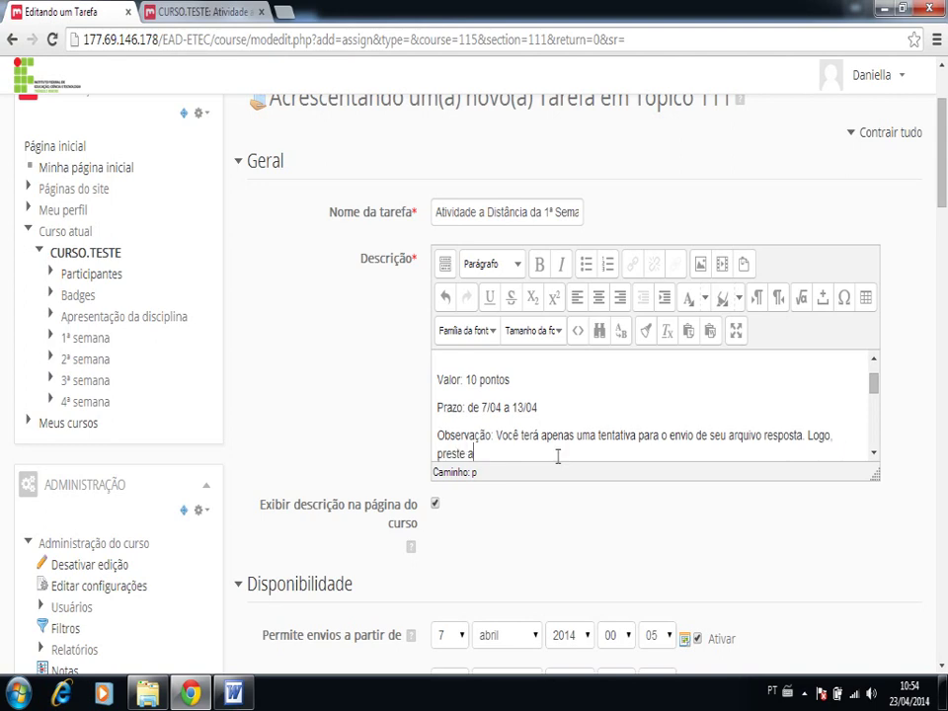
text(tenção no arquivo que será anexado)
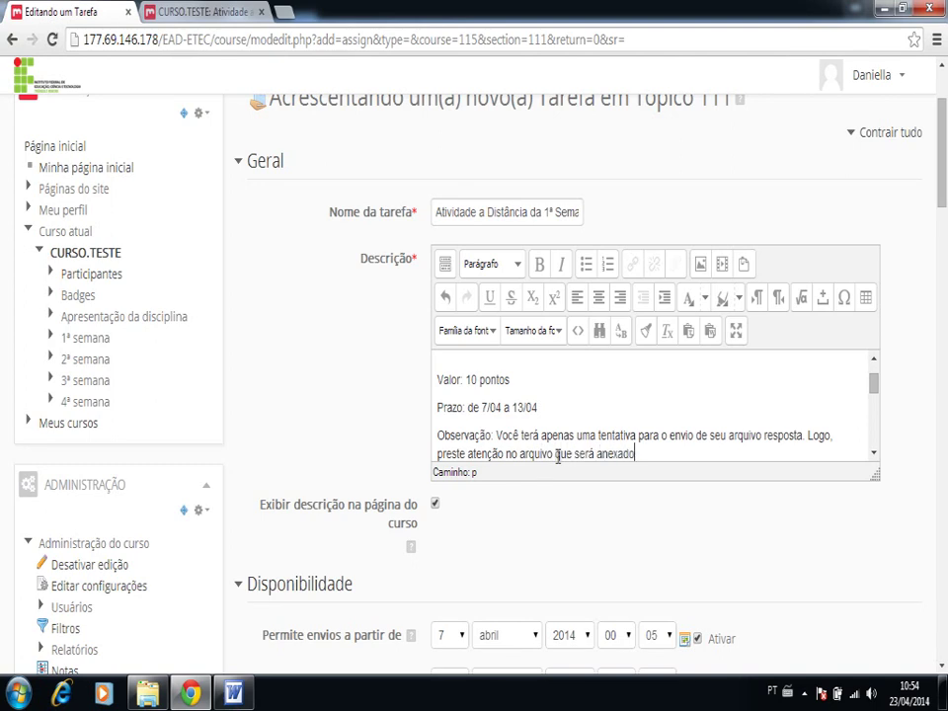
key(Return)
key(Return)
text(Descrição:)
key(Return)
key(Return)
key(ctrl+v)
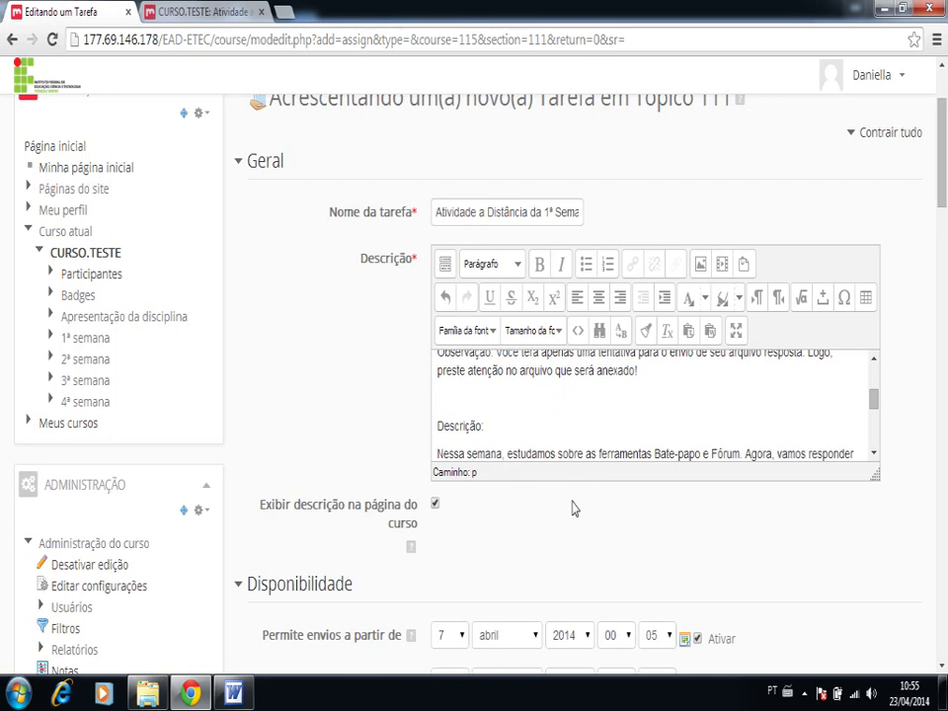
Read the Notificações help on notifying graders about new submissions.
scroll(616, 544, down, 10)
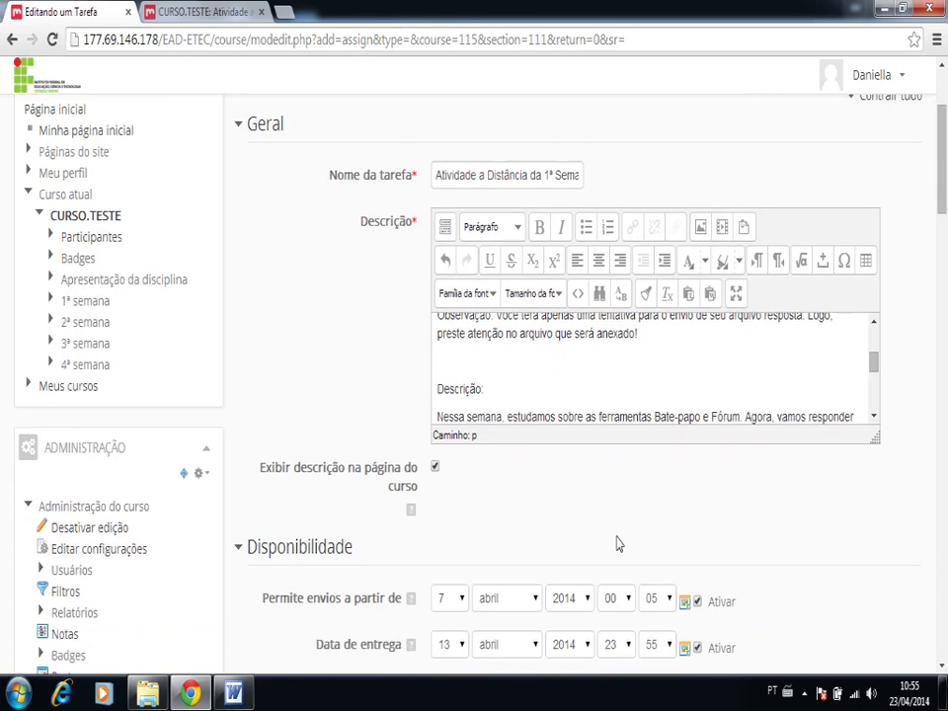
scroll(616, 544, down, 3)
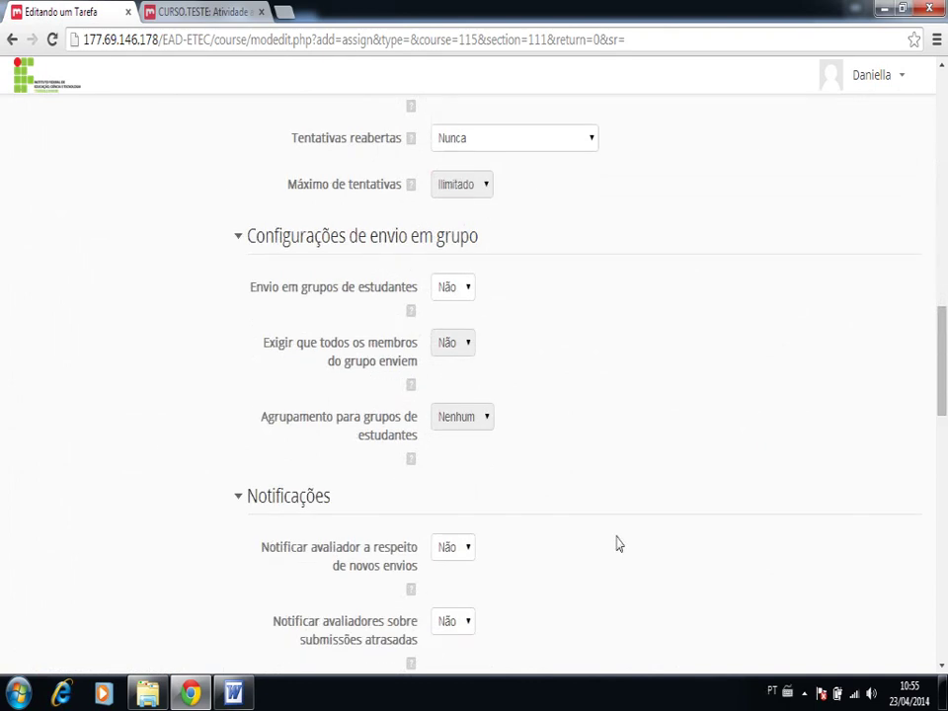
scroll(616, 543, down, 1)
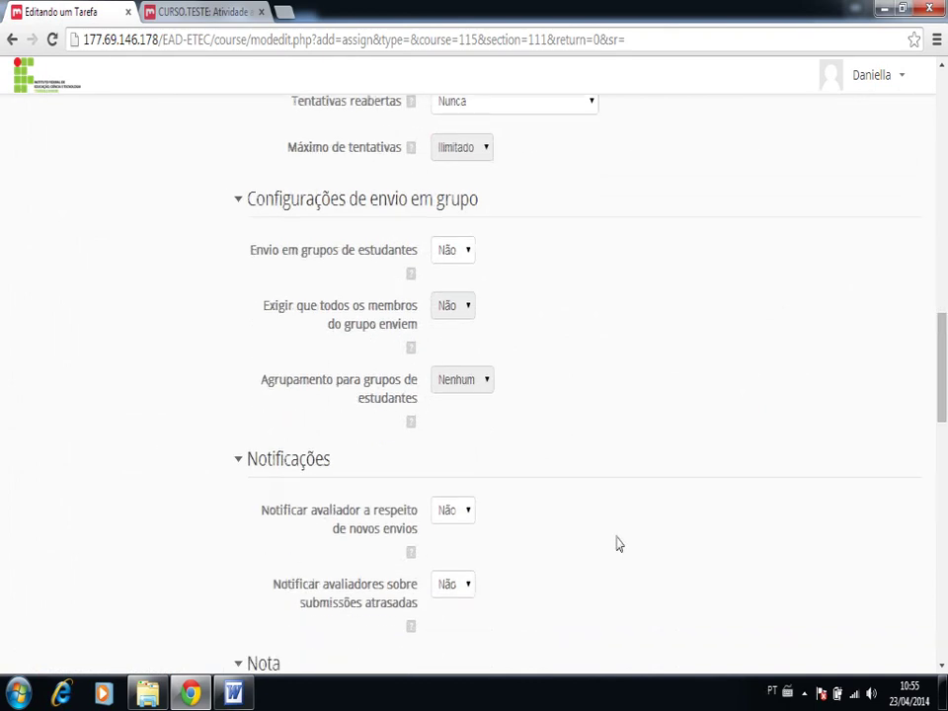
scroll(616, 543, down, 1)
scroll(616, 543, down, 5)
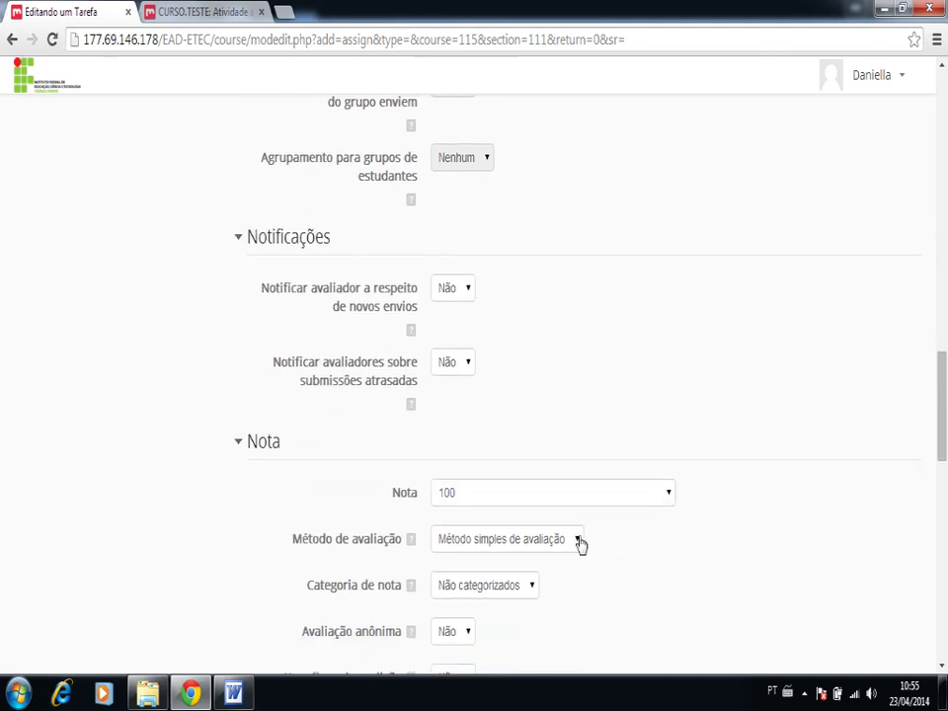
click(411, 333)
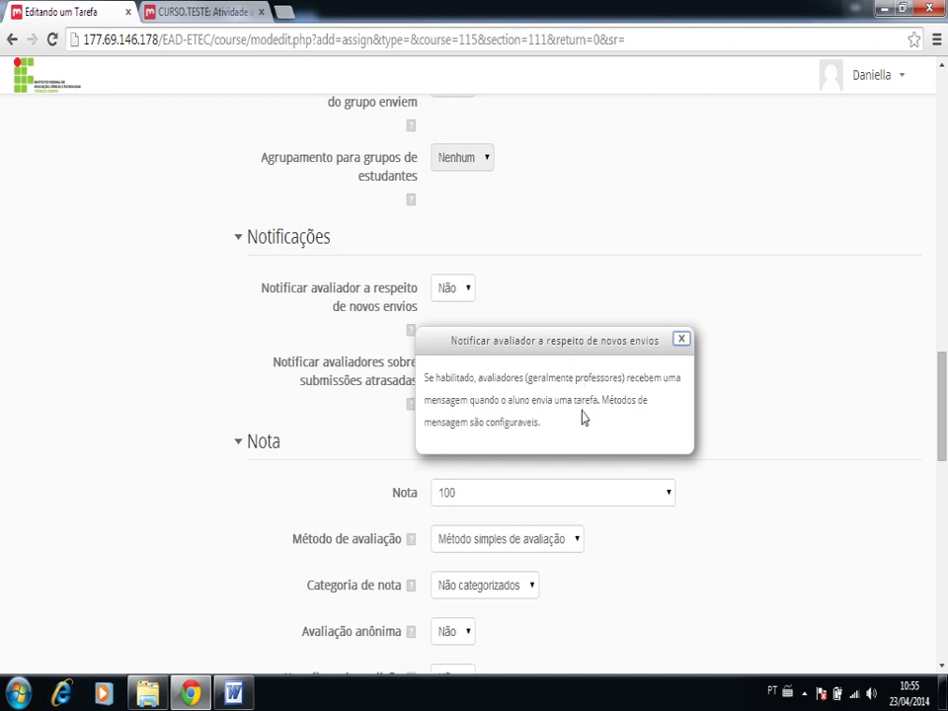
click(574, 305)
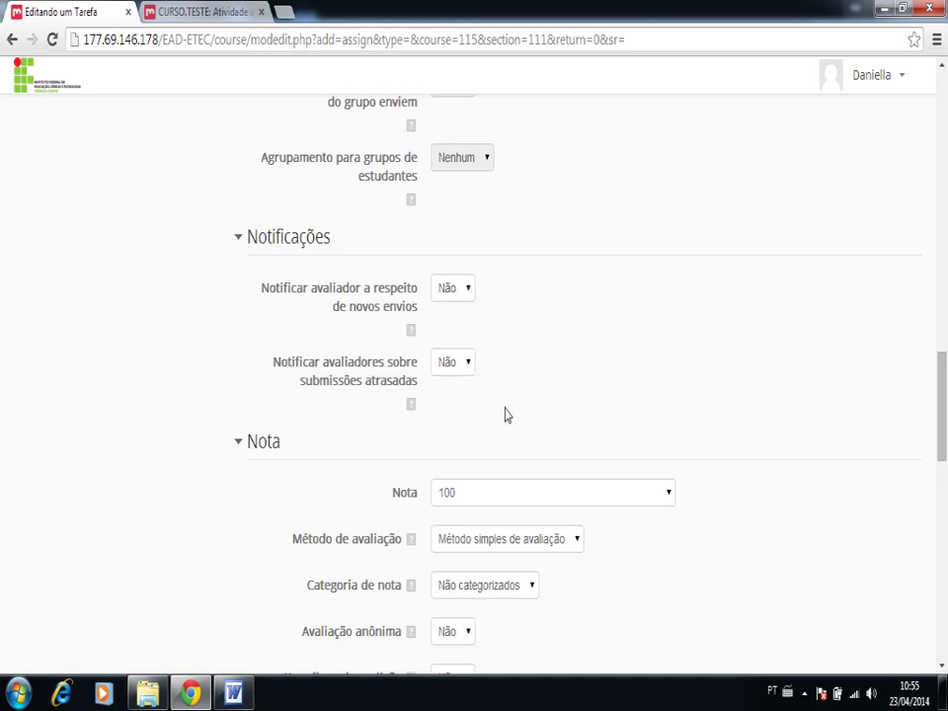
Set the task's maximum grade (Nota) to 10.
scroll(506, 420, down, 5)
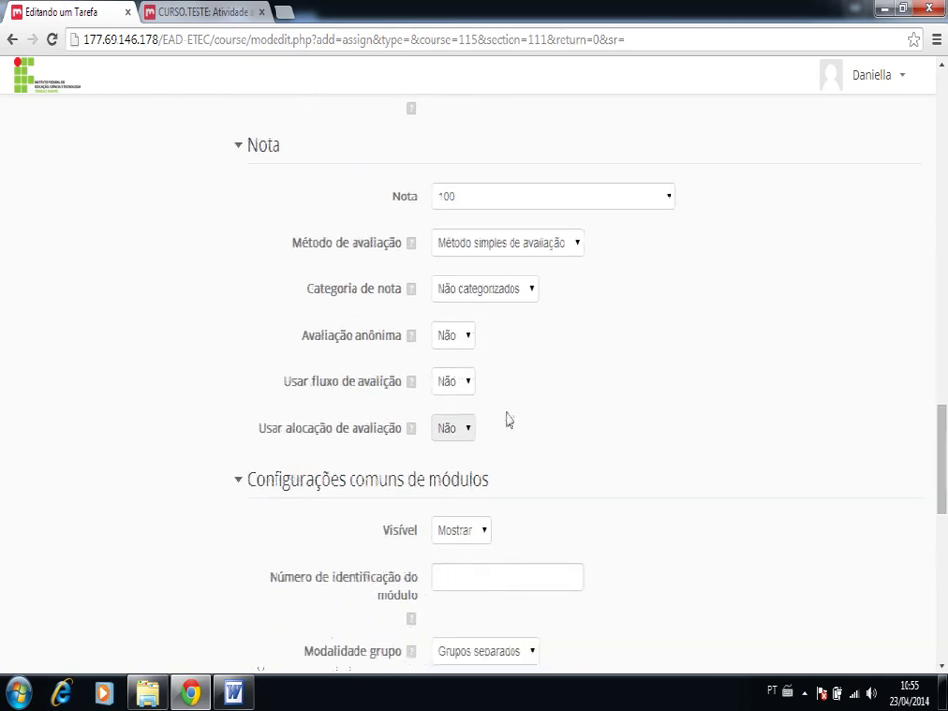
click(670, 200)
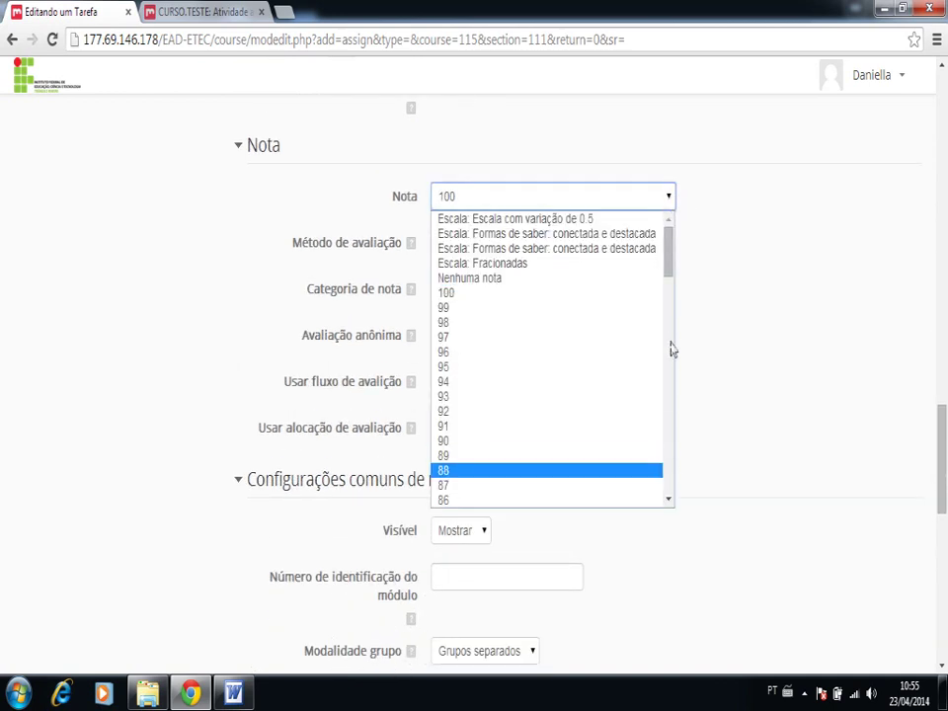
scroll(670, 336, down, 5)
drag(668, 336, 669, 450)
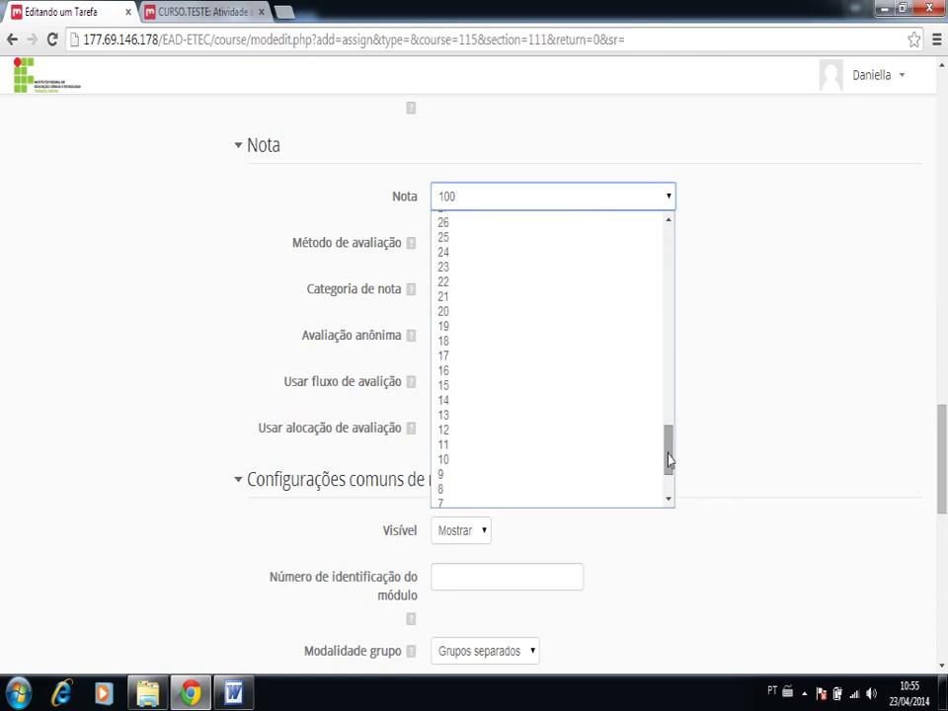
click(575, 460)
click(630, 261)
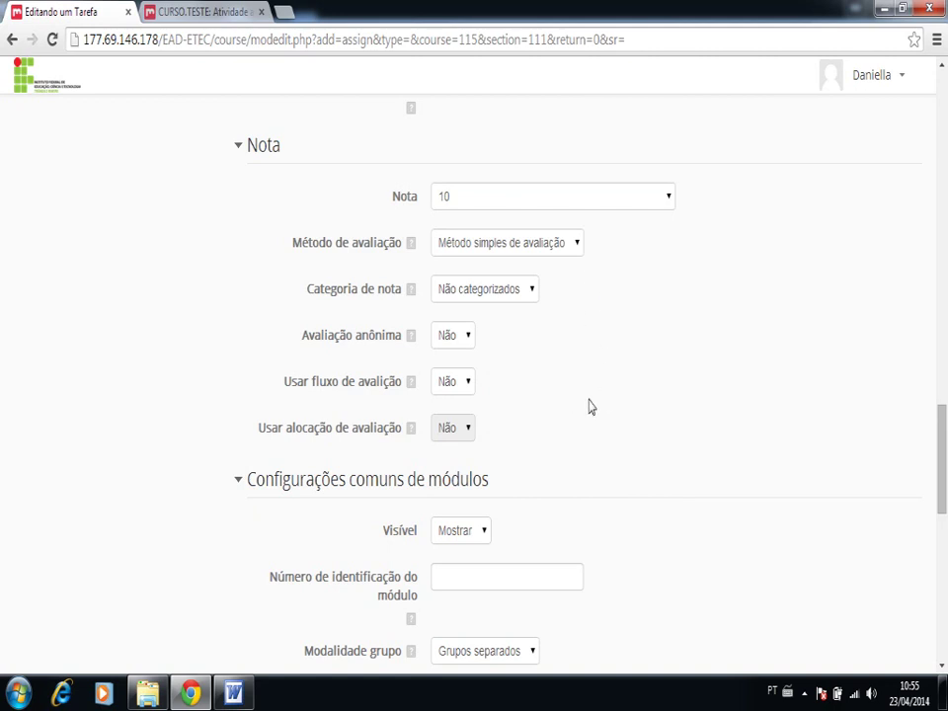
Keep the remaining module and access restriction settings, and save and display the task.
scroll(590, 406, down, 5)
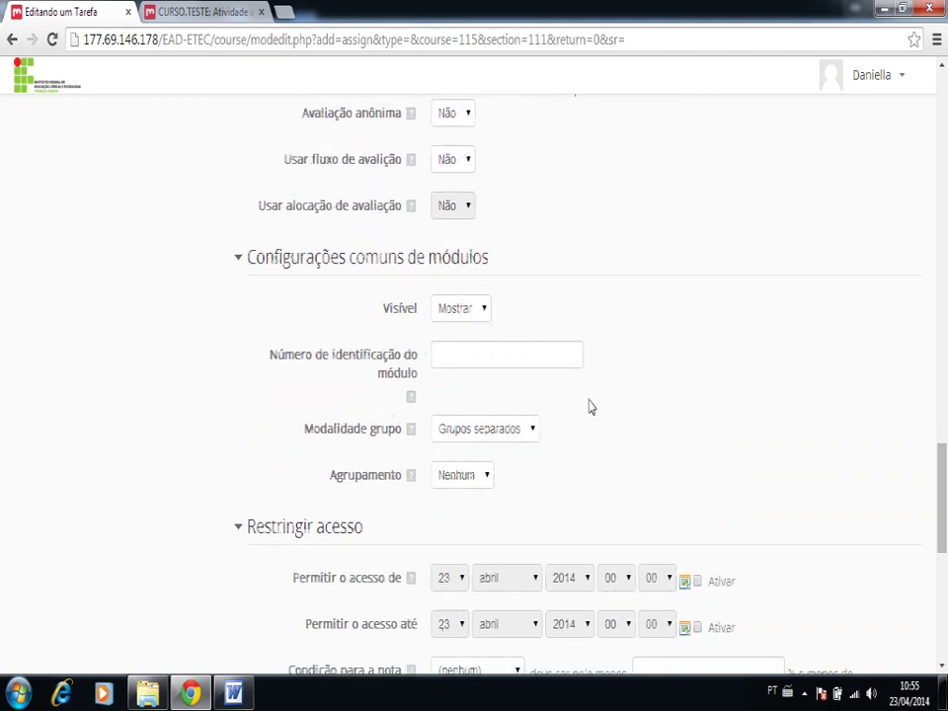
scroll(590, 406, down, 3)
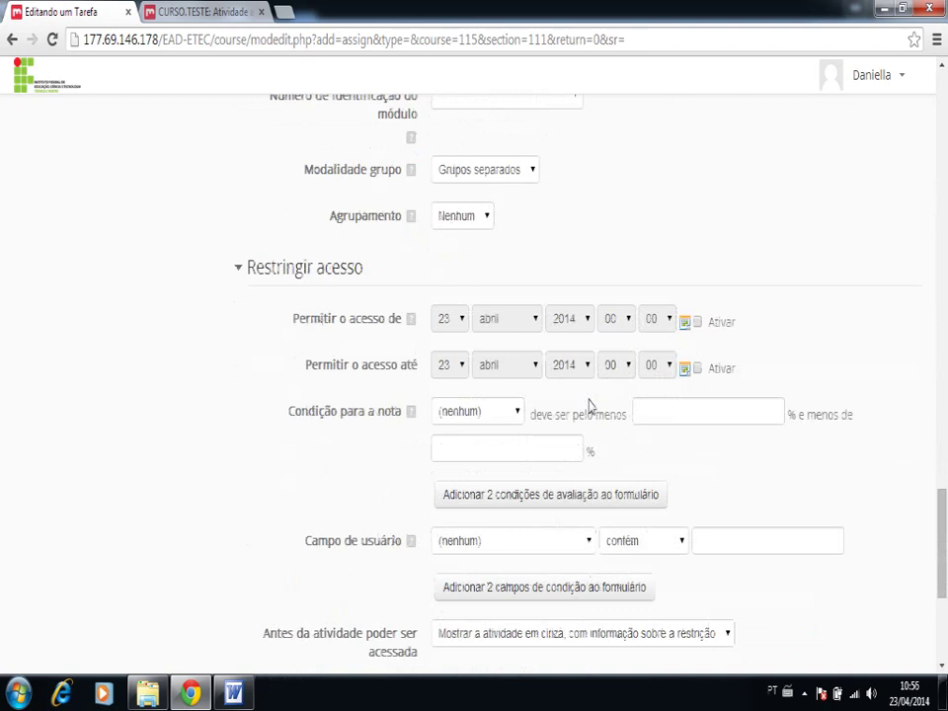
scroll(589, 406, down, 4)
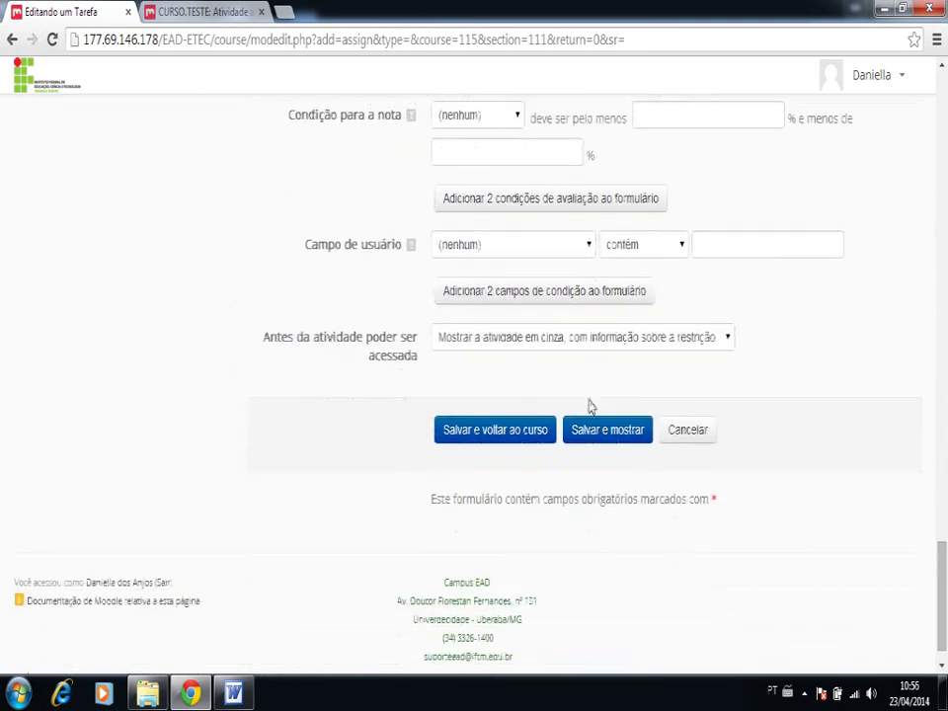
click(612, 432)
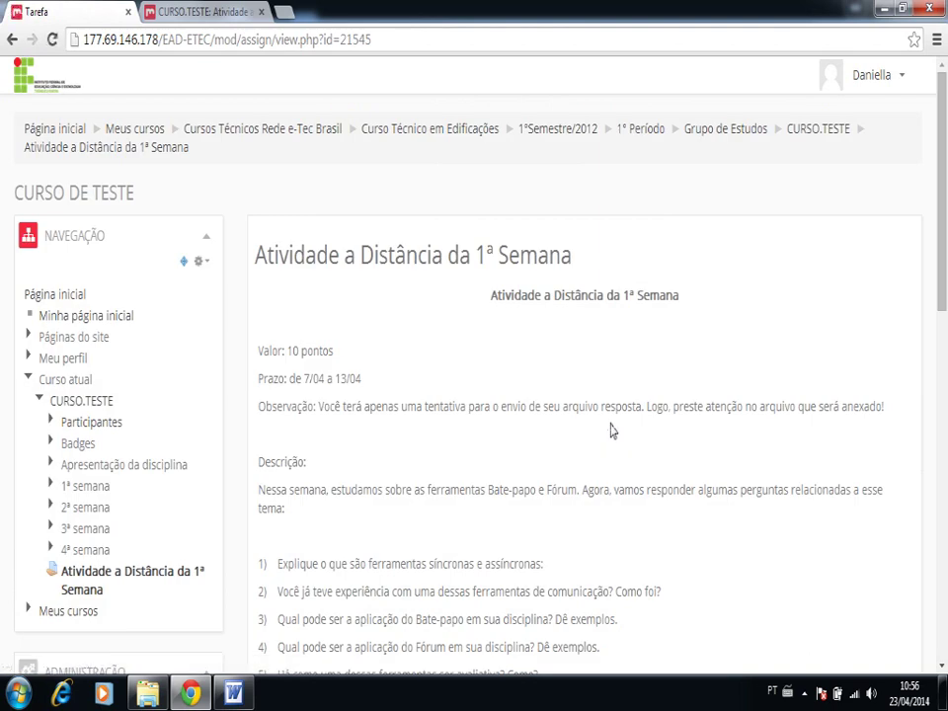
Review the saved task's description, grading summary and submission status.
scroll(612, 432, down, 3)
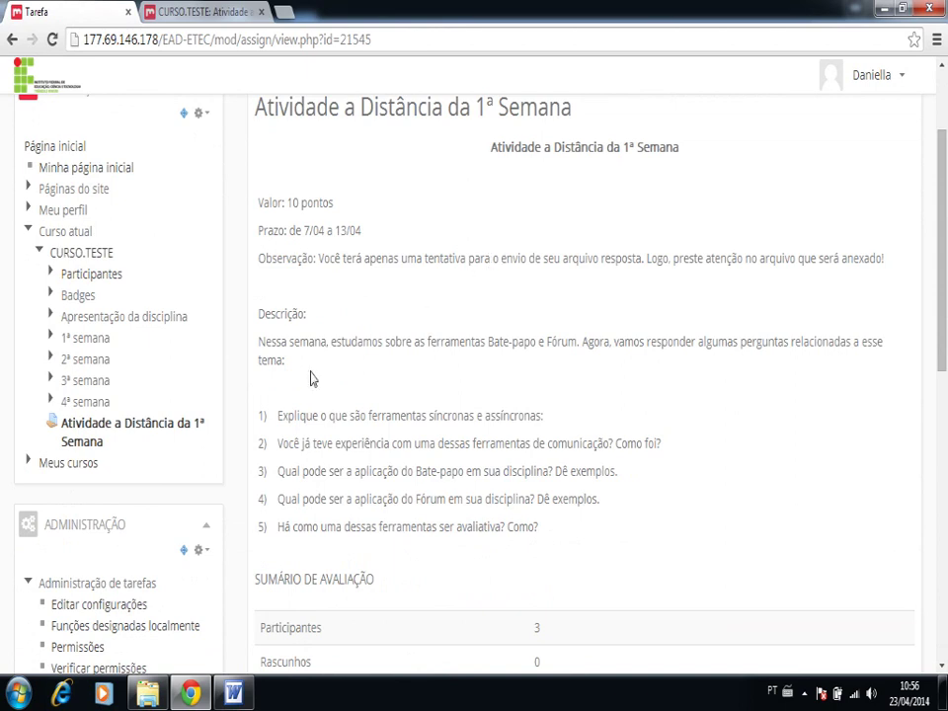
scroll(378, 361, down, 6)
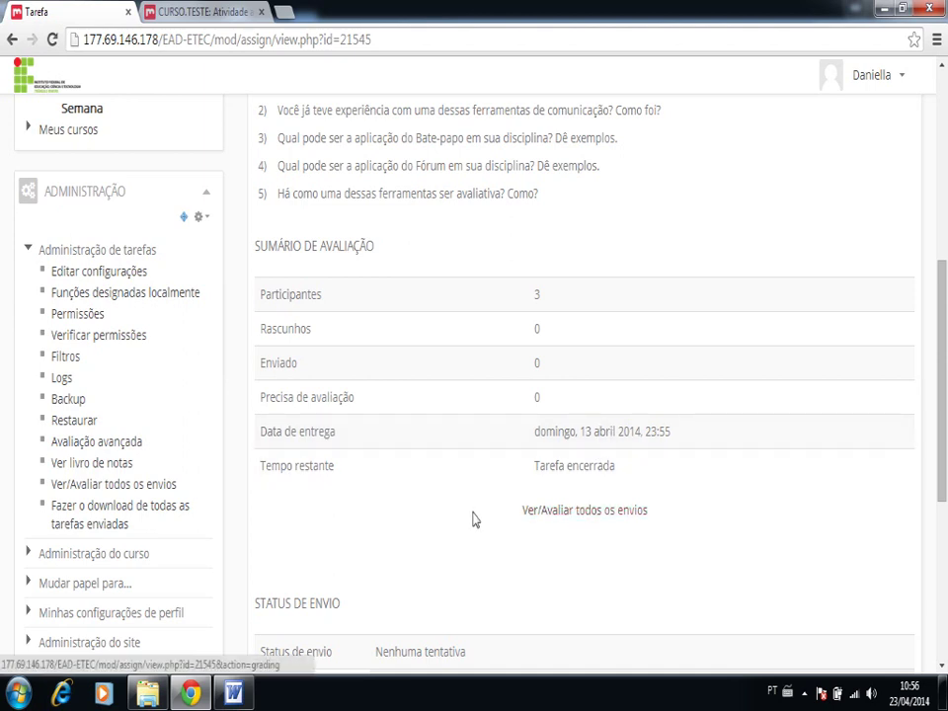
scroll(466, 531, down, 3)
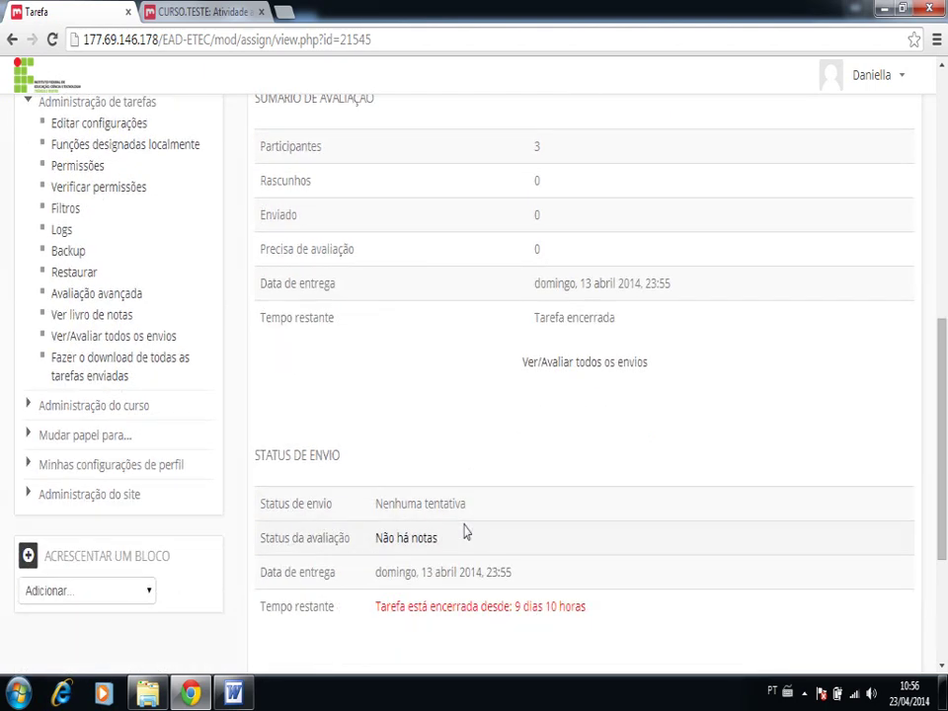
scroll(466, 532, down, 1)
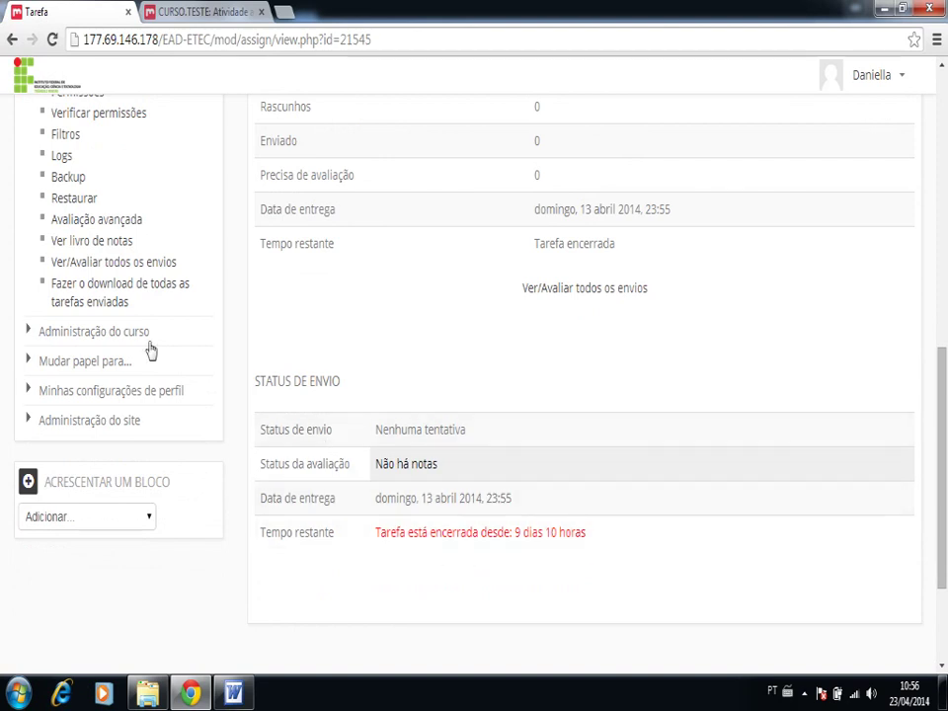
Check the task's submission status in the Estudante role and return to the normal role.
click(84, 362)
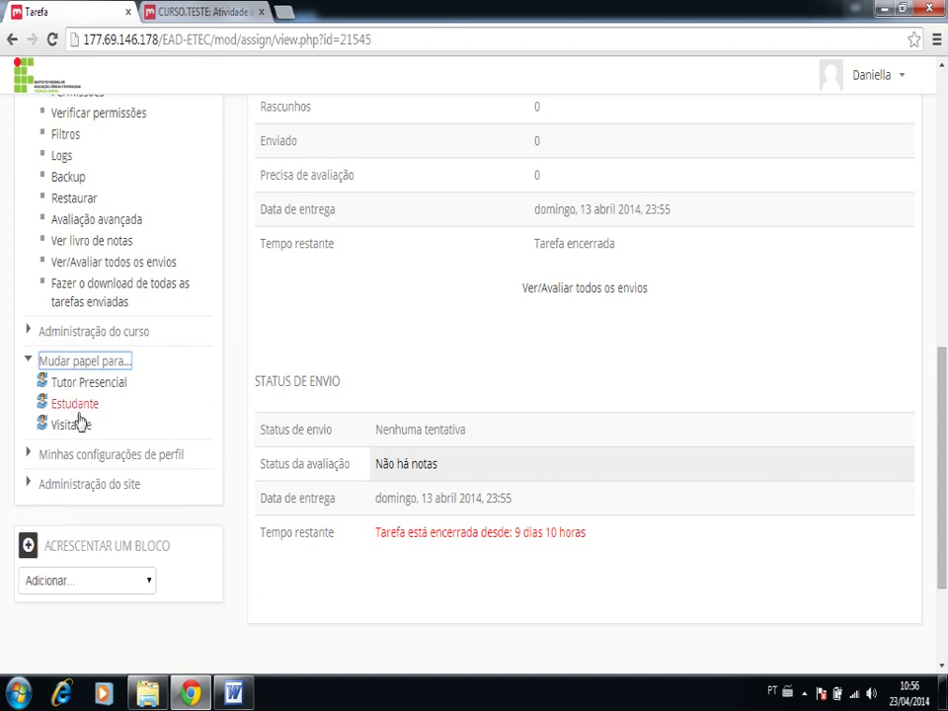
click(79, 405)
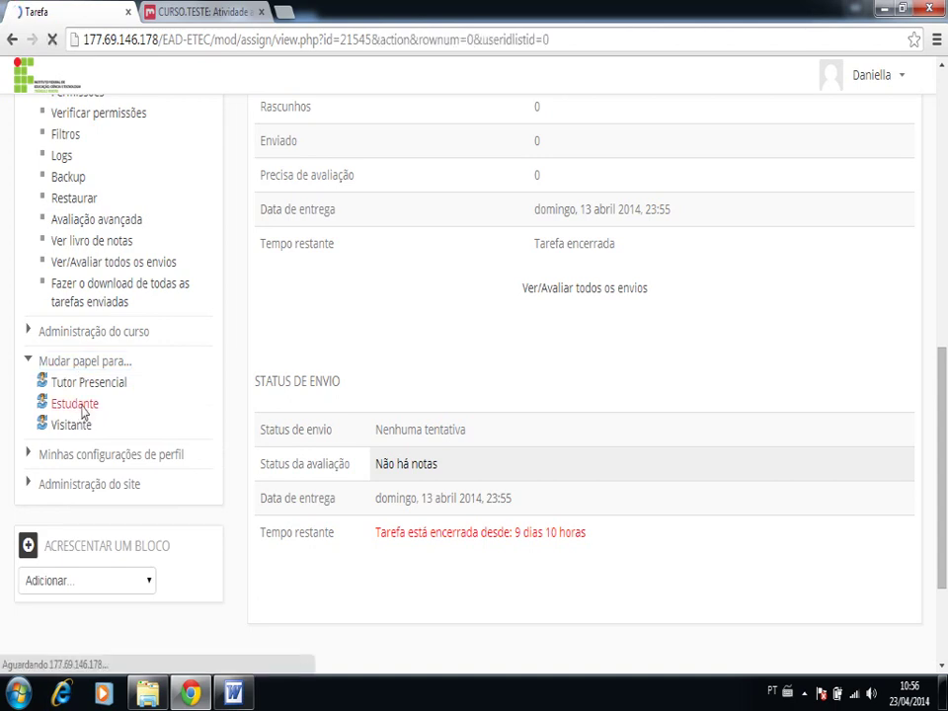
scroll(84, 413, down, 4)
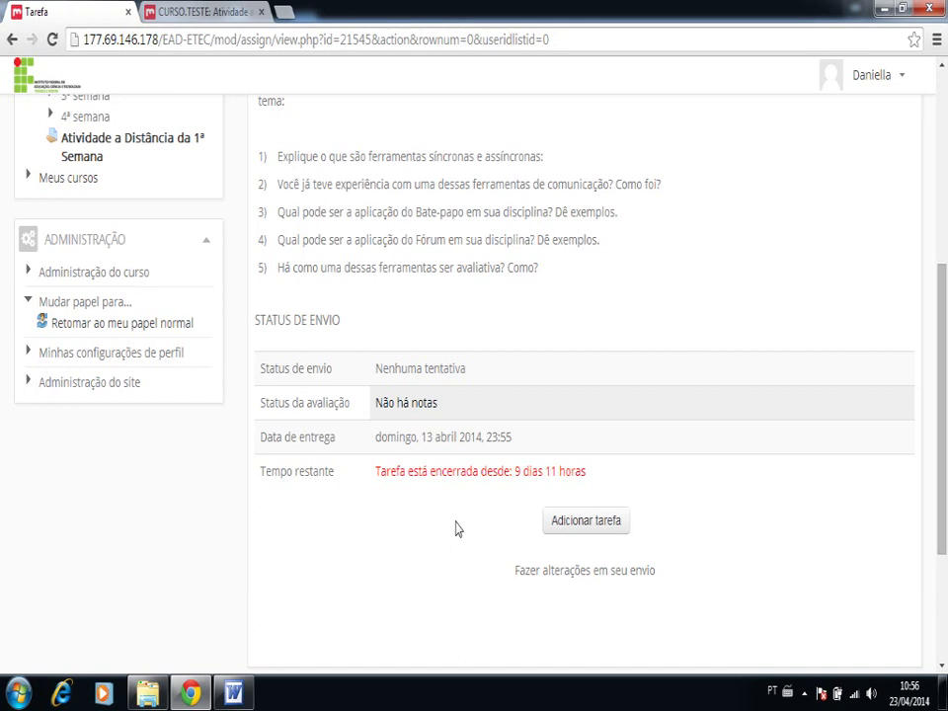
click(154, 324)
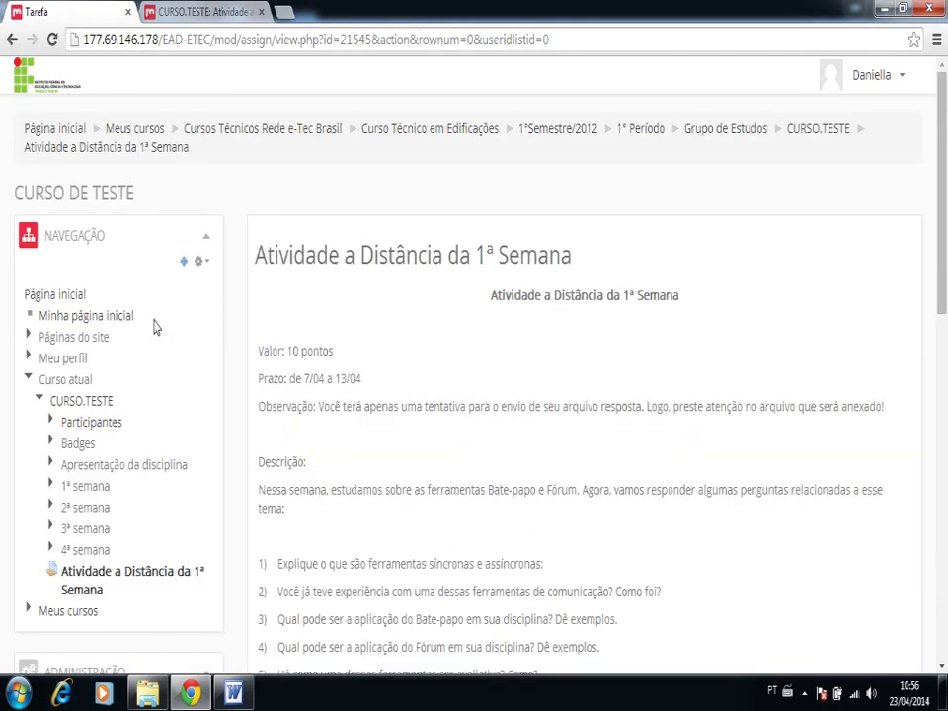
Open the distance activities page of CURSO.TESTE's 1ª Semana and review the task published there.
click(84, 403)
scroll(84, 403, down, 2)
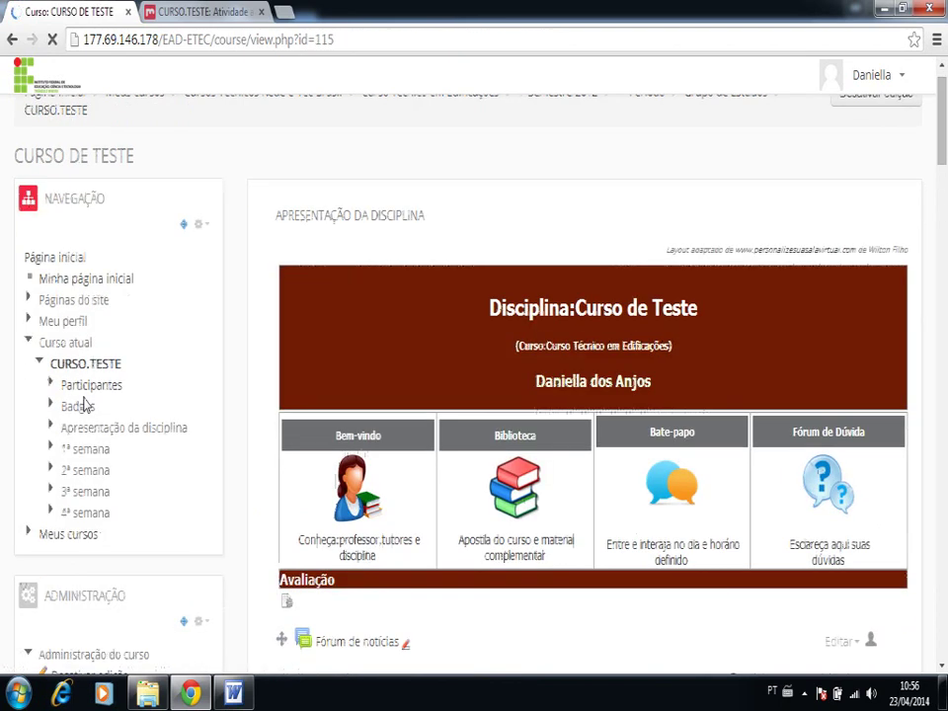
scroll(84, 403, down, 5)
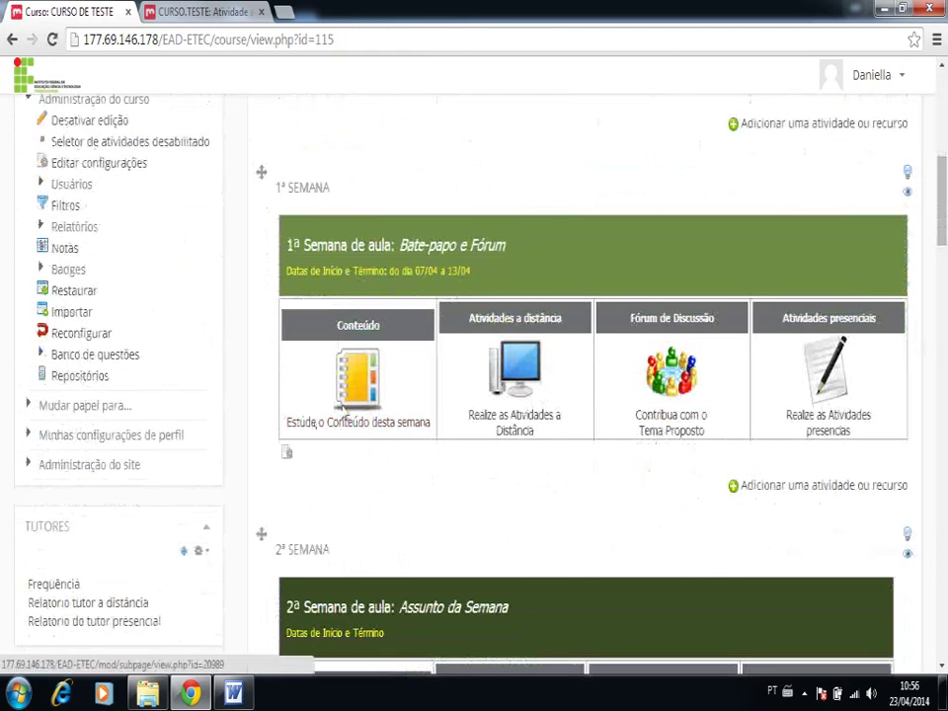
click(483, 425)
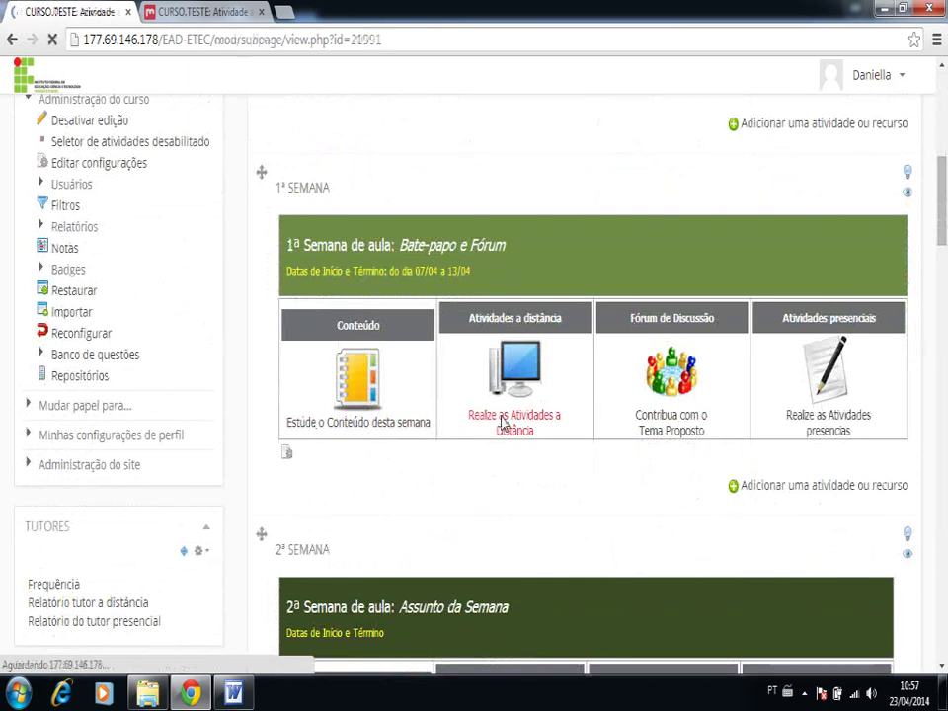
scroll(502, 423, down, 3)
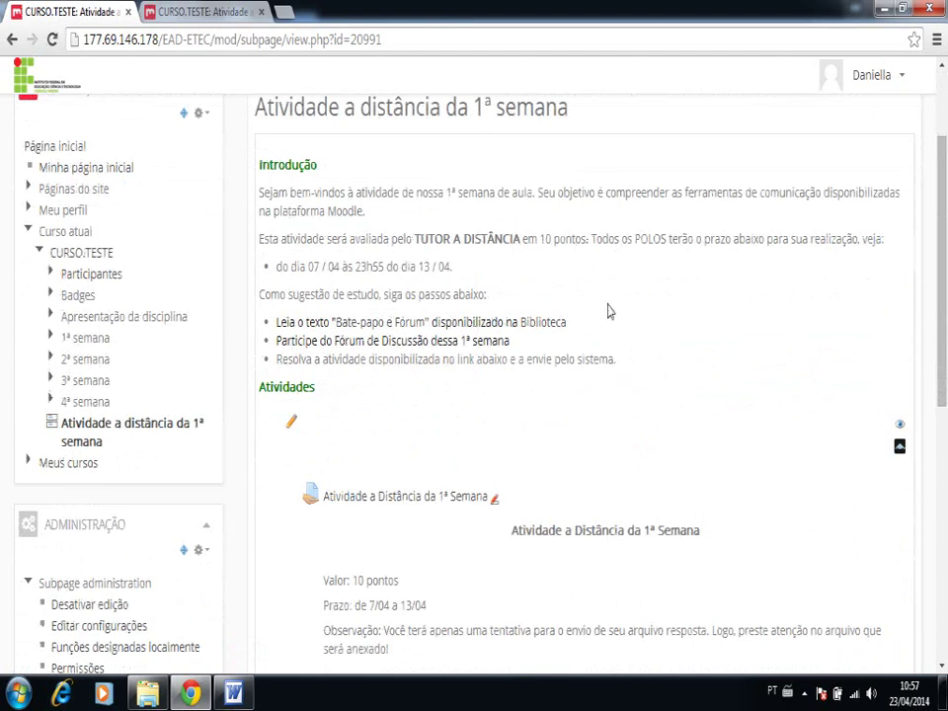
scroll(610, 311, down, 1)
scroll(610, 311, down, 5)
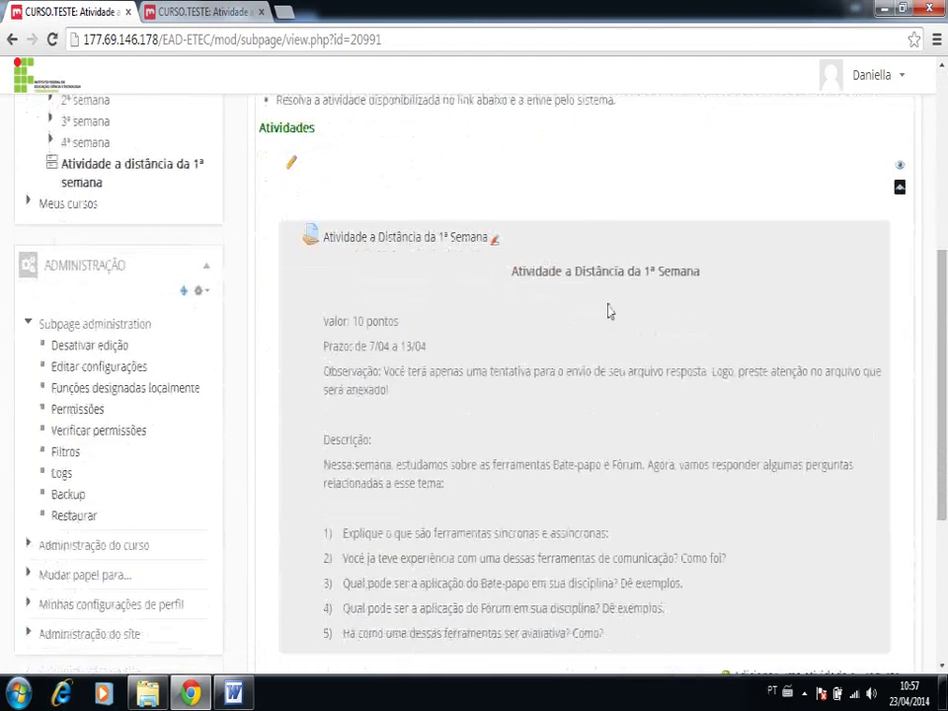
scroll(610, 311, down, 1)
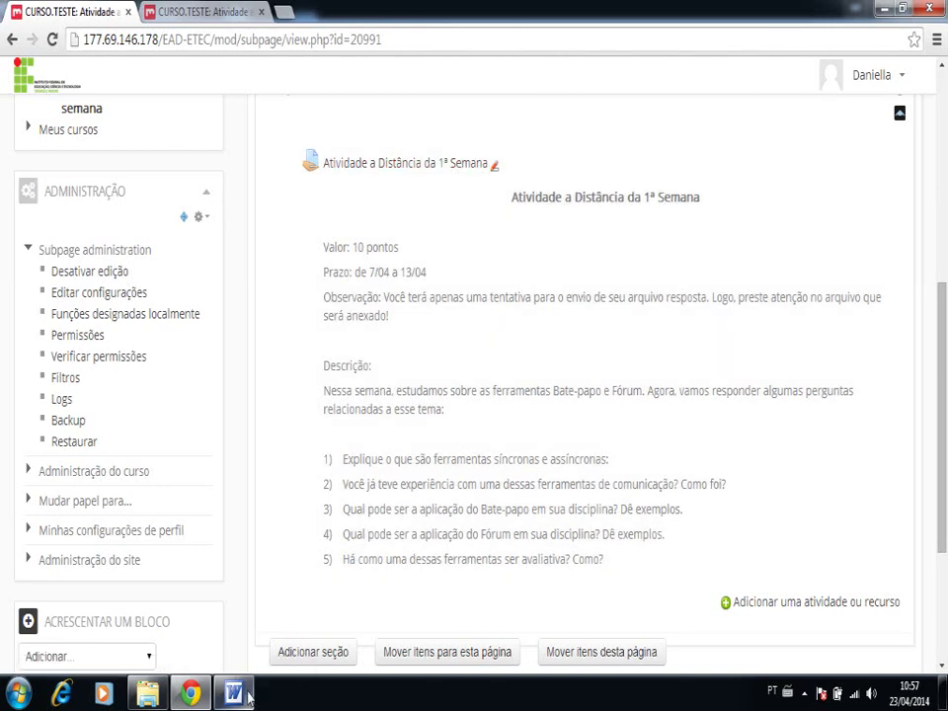
Switch to Word to check the source text in Atividade_Distância_1ª_Semana, and return to the course page in Chrome.
click(247, 698)
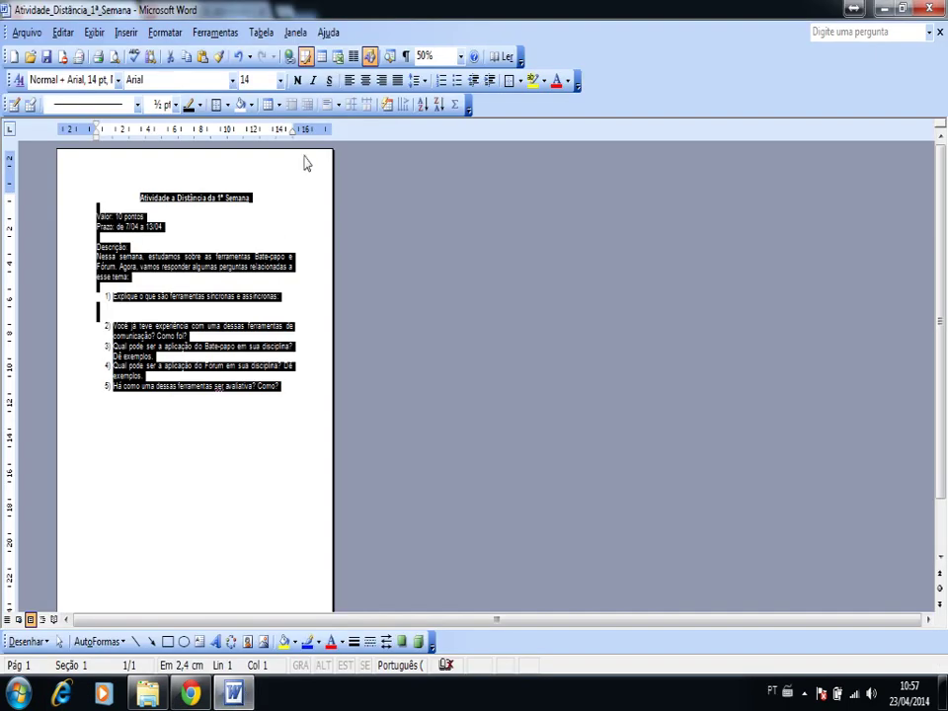
click(261, 201)
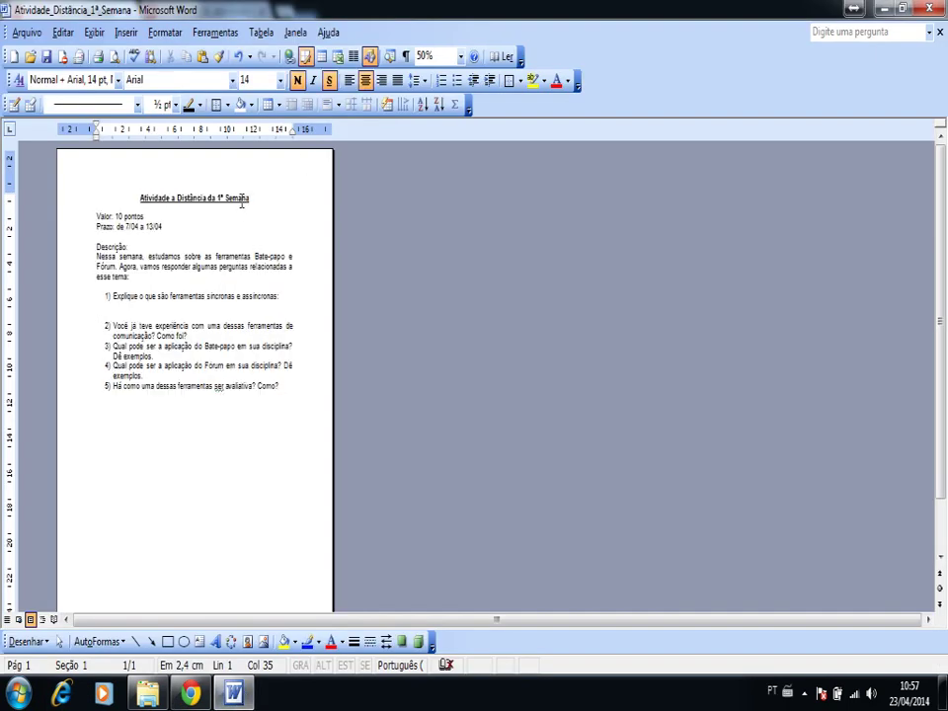
click(193, 695)
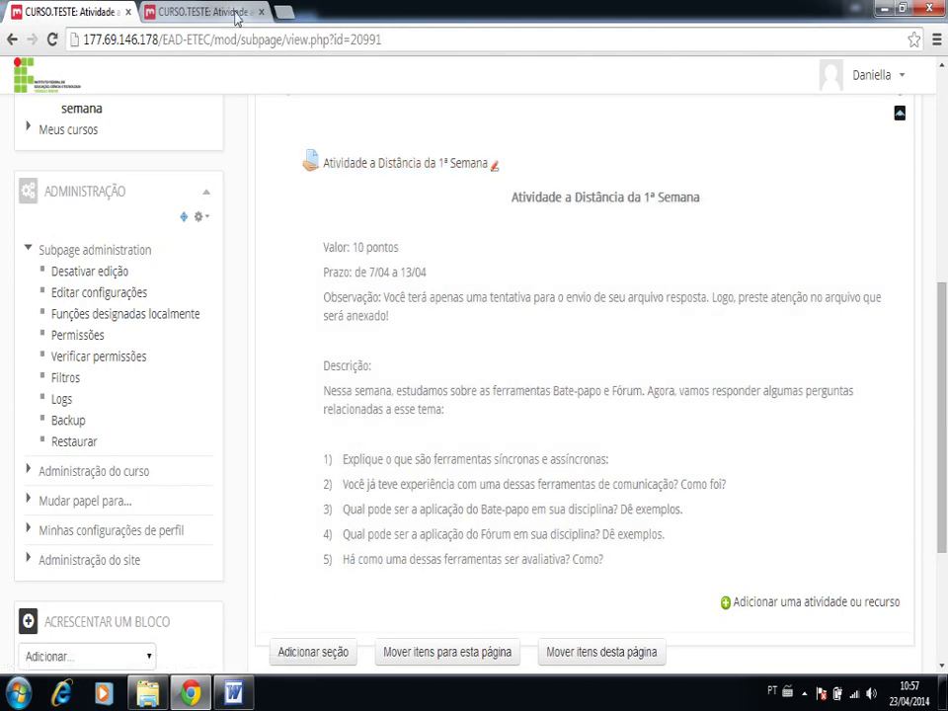
Compare the older copy of the activity page in the second browser tab with the page containing the new task.
click(235, 14)
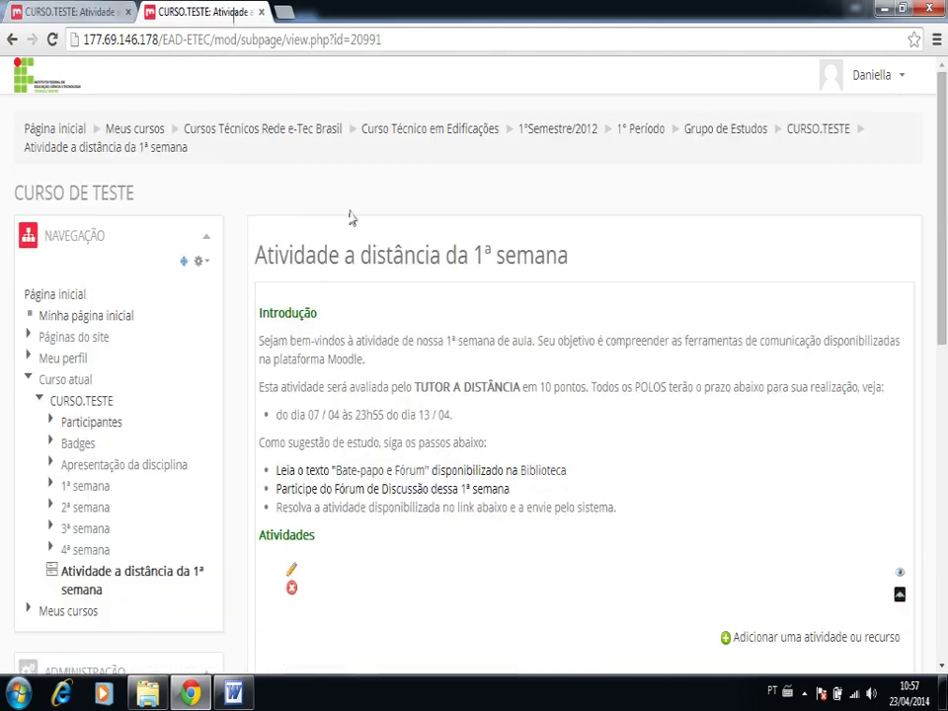
click(105, 15)
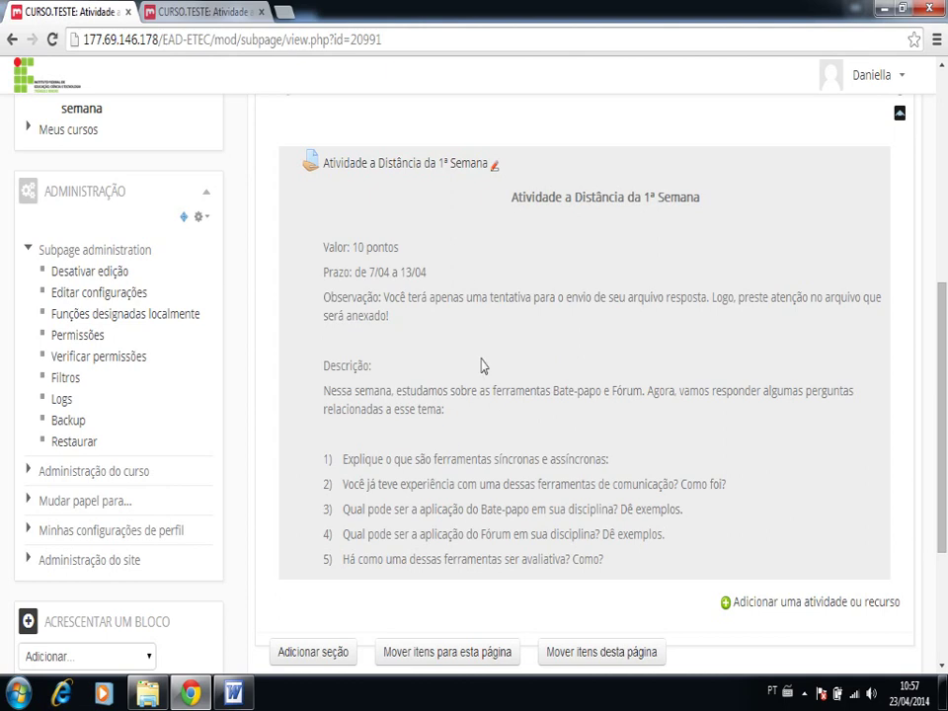
scroll(544, 137, up, 3)
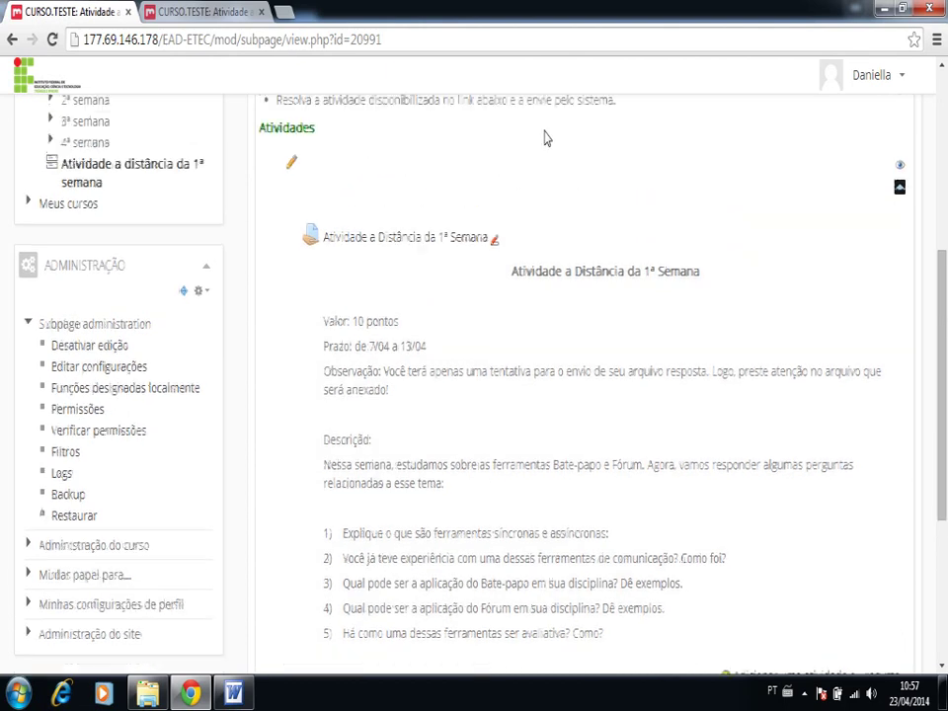
scroll(546, 139, down, 1)
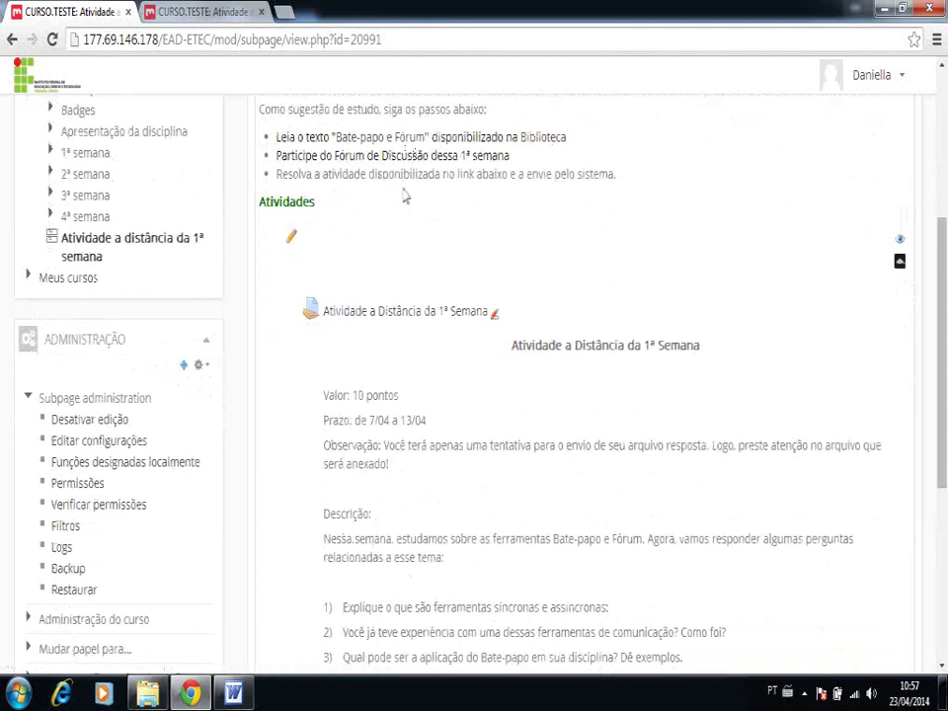
Review the task text shown on the 1ª Semana activity page and on the task's own page.
scroll(414, 253, down, 3)
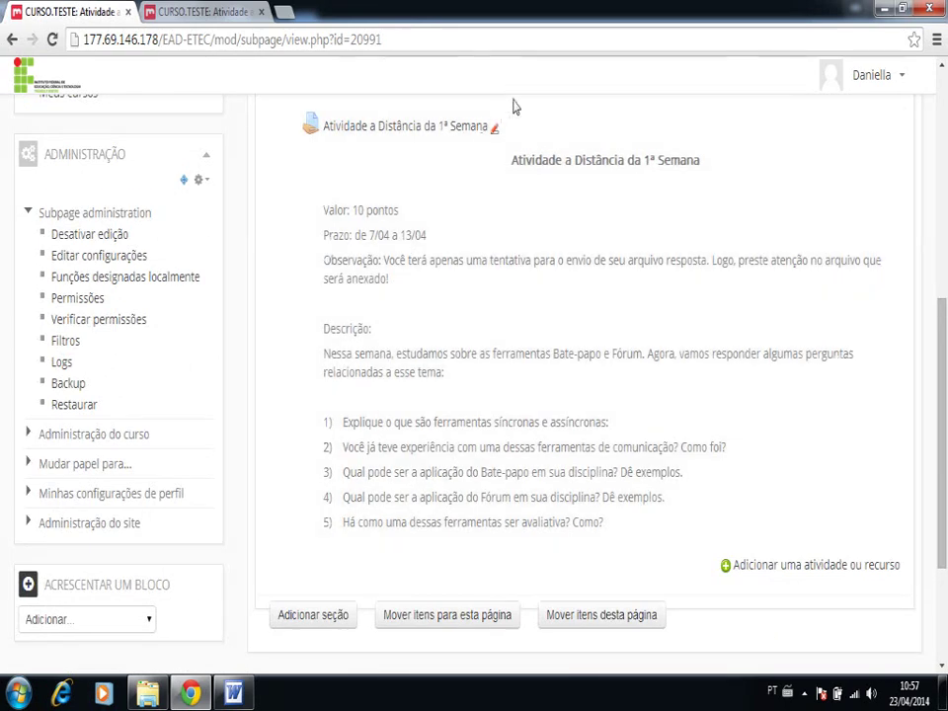
scroll(513, 107, up, 1)
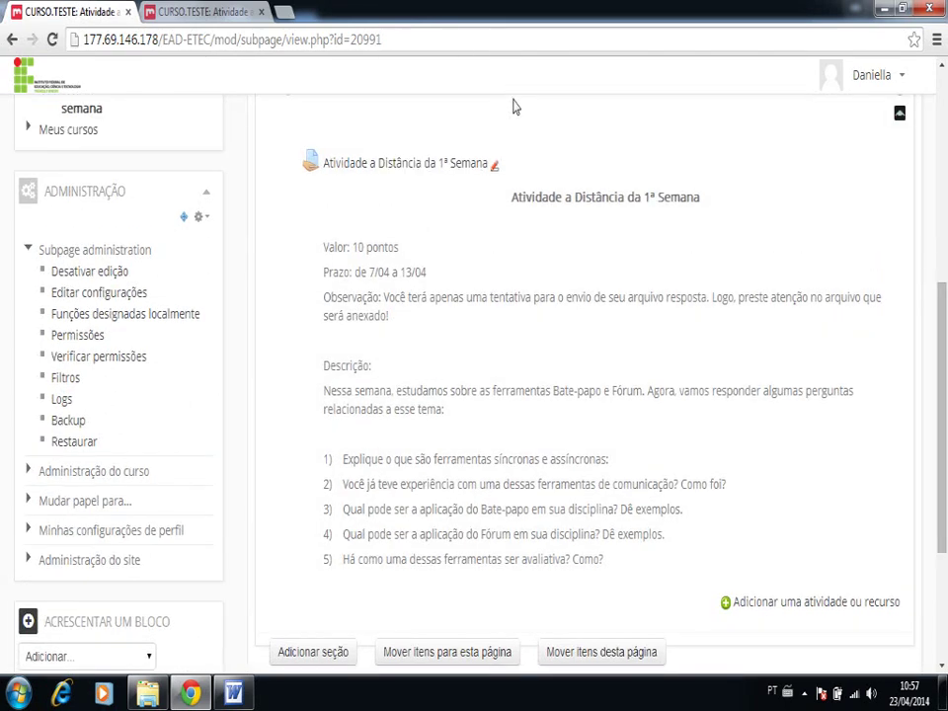
scroll(513, 106, up, 2)
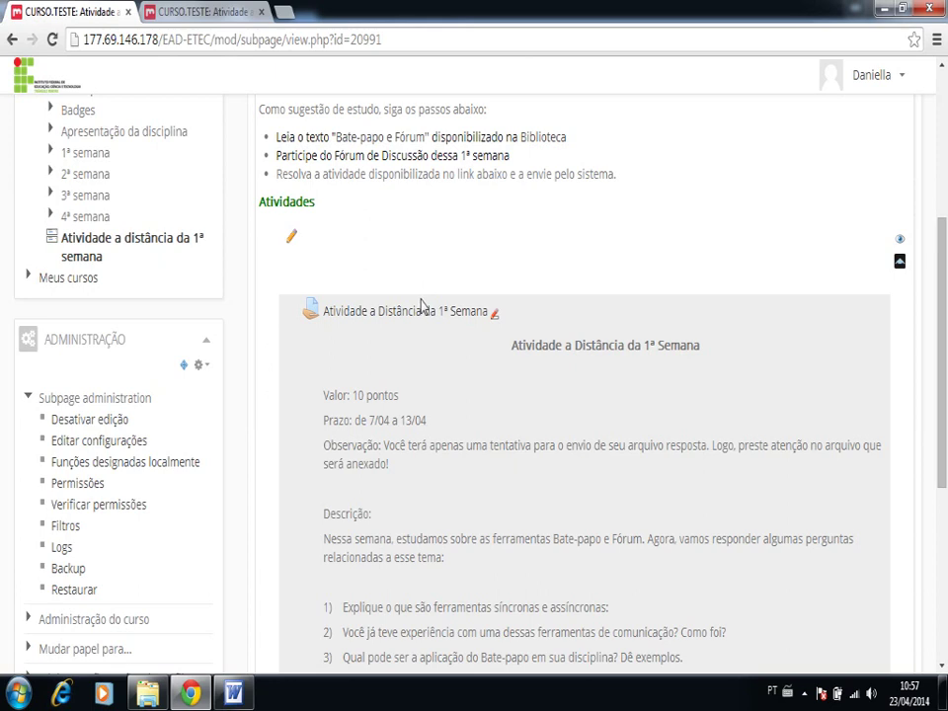
click(422, 311)
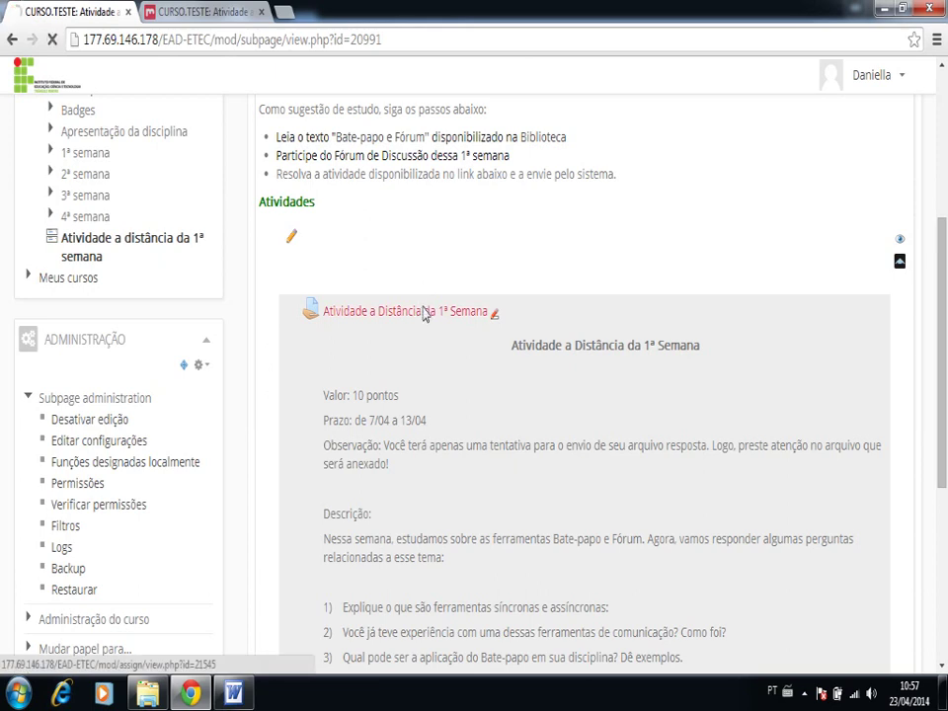
scroll(423, 314, down, 3)
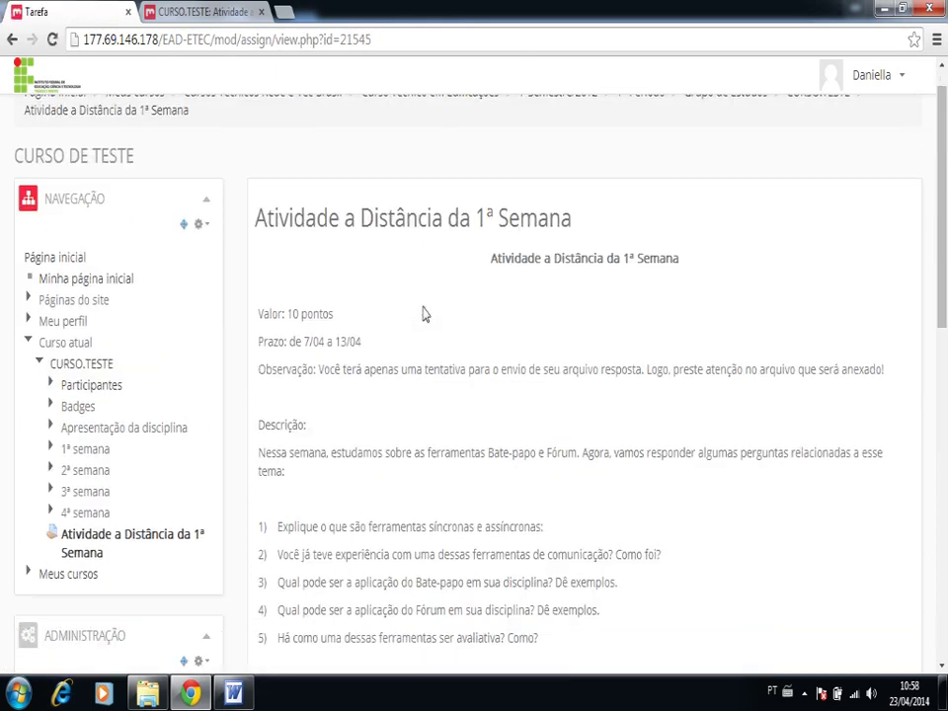
scroll(424, 306, up, 3)
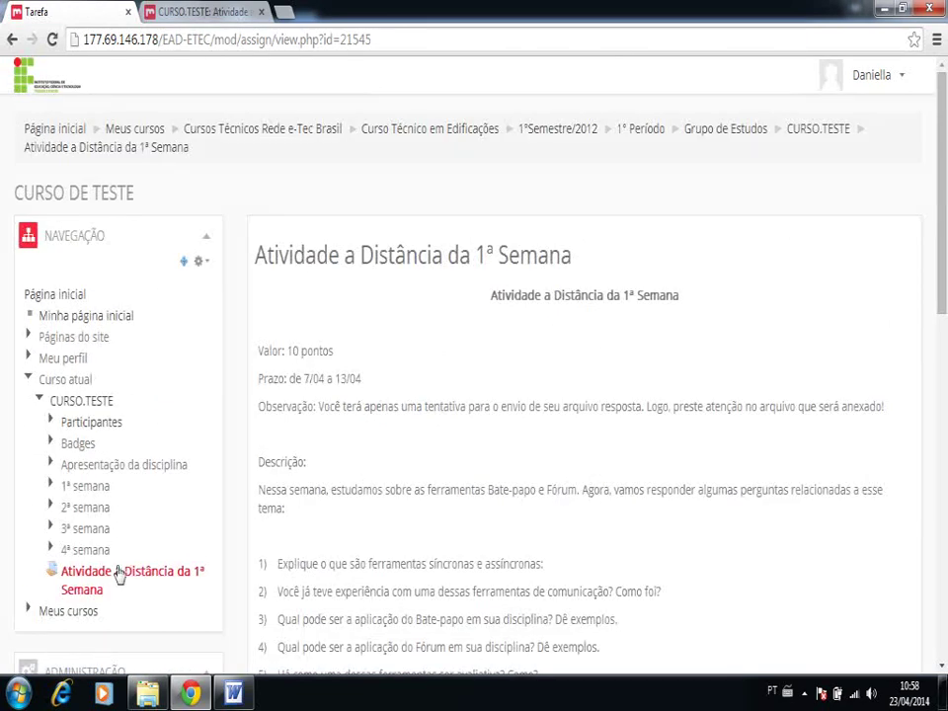
Return to the CURSO.TESTE course page and reopen the 1ª Semana distance activities page.
click(69, 403)
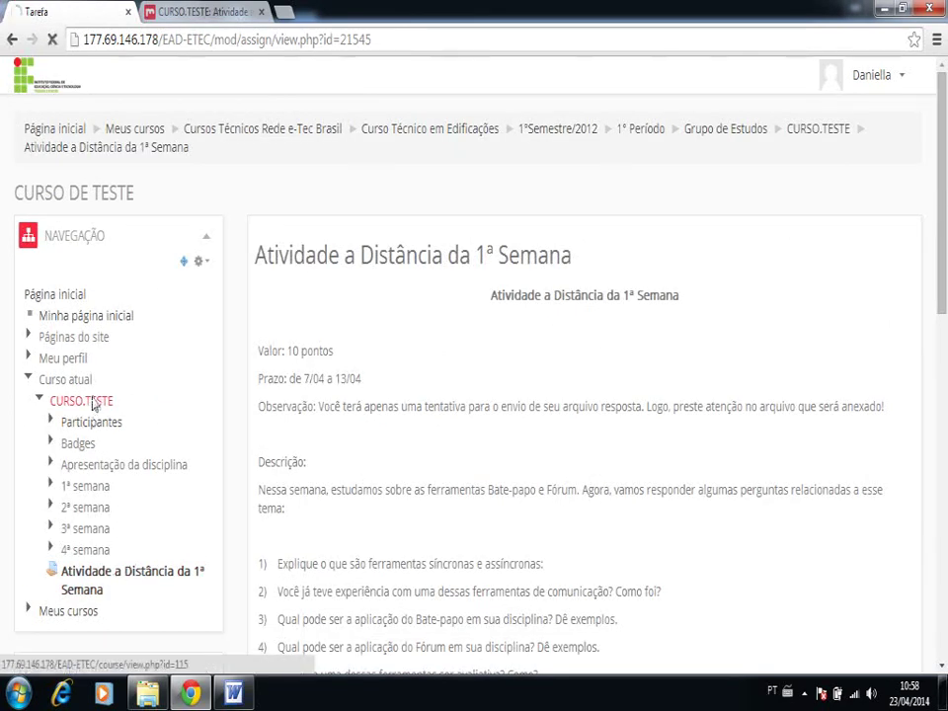
scroll(93, 400, down, 5)
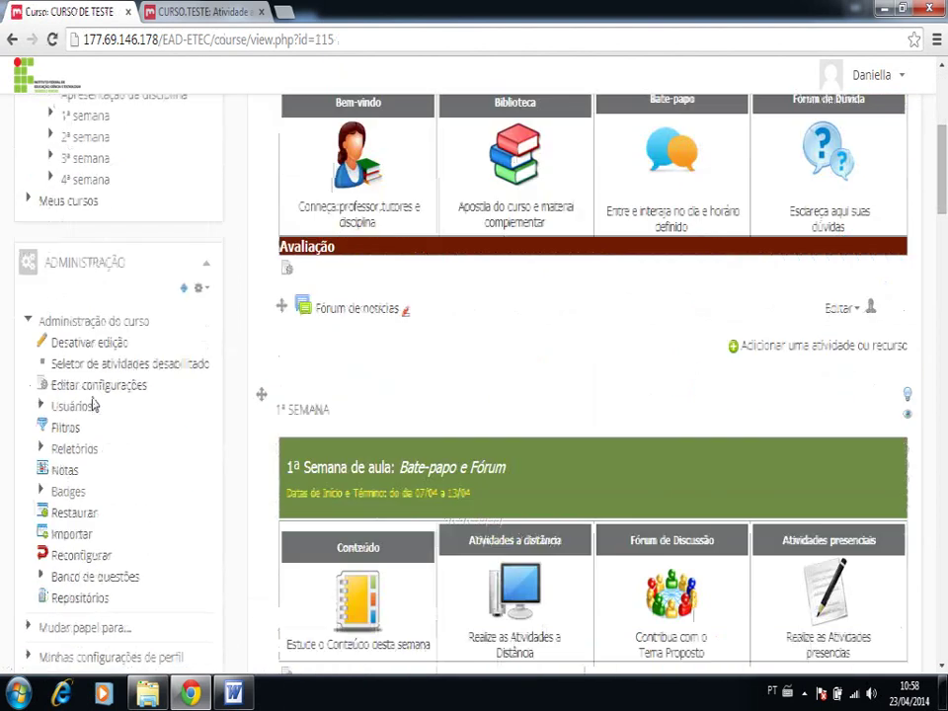
click(520, 470)
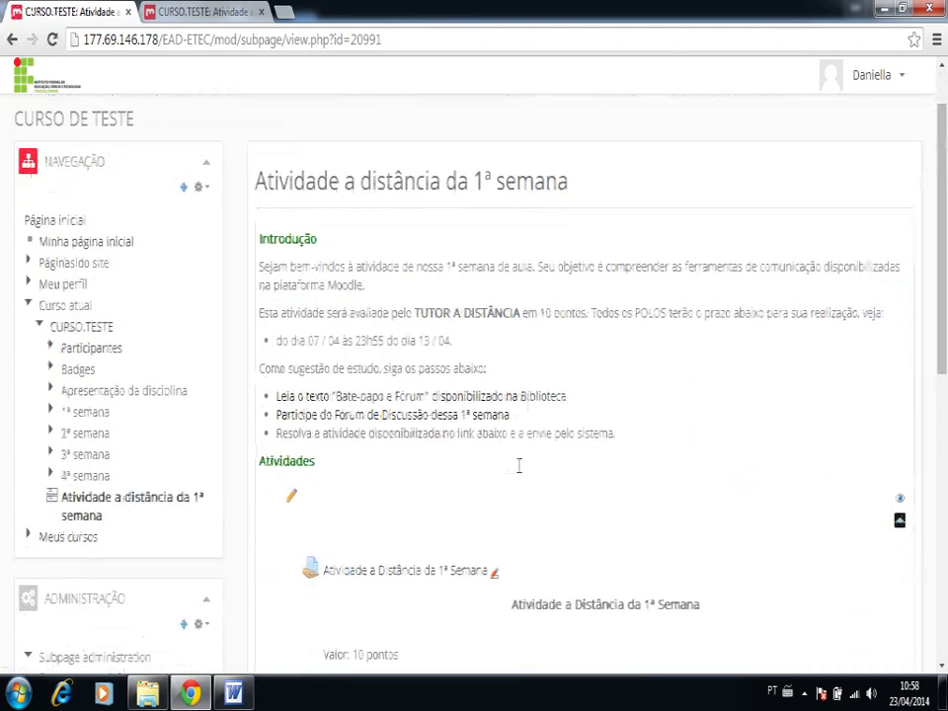
scroll(519, 466, down, 3)
scroll(520, 474, down, 2)
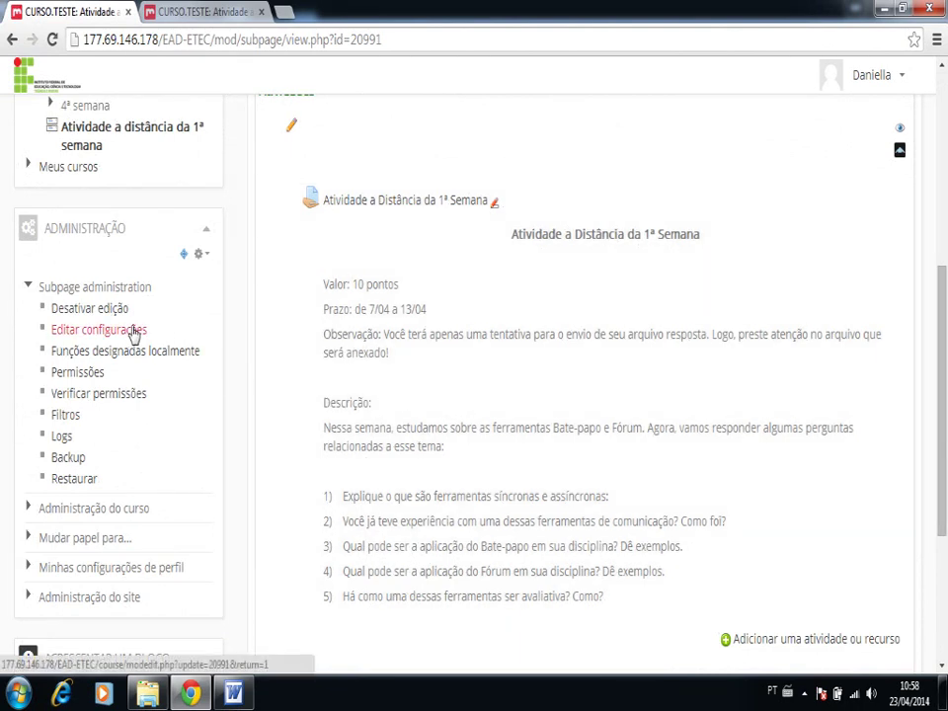
click(133, 332)
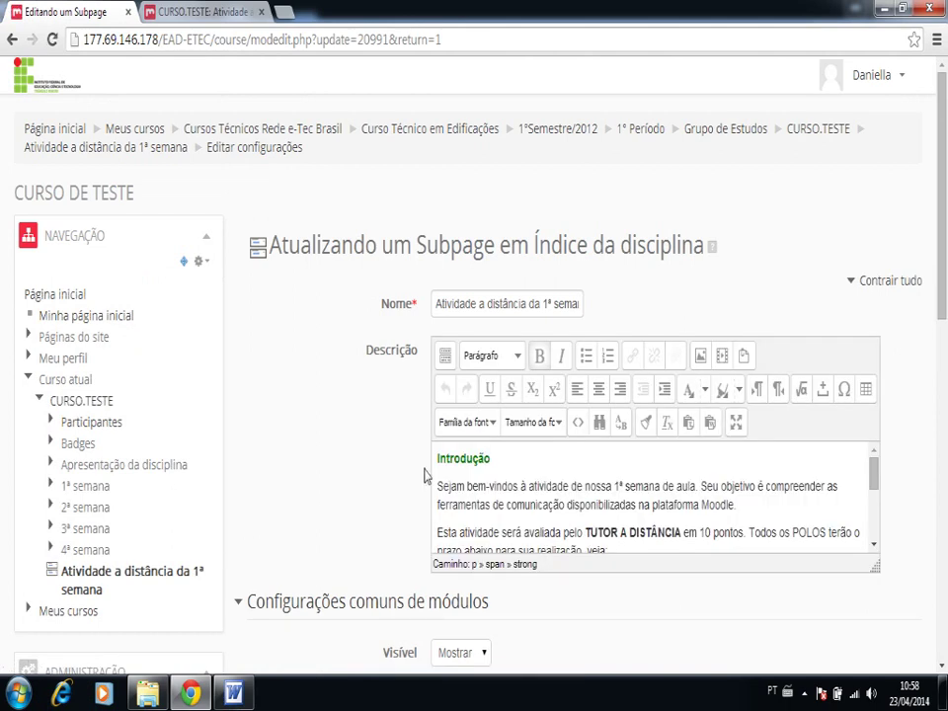
scroll(355, 471, down, 3)
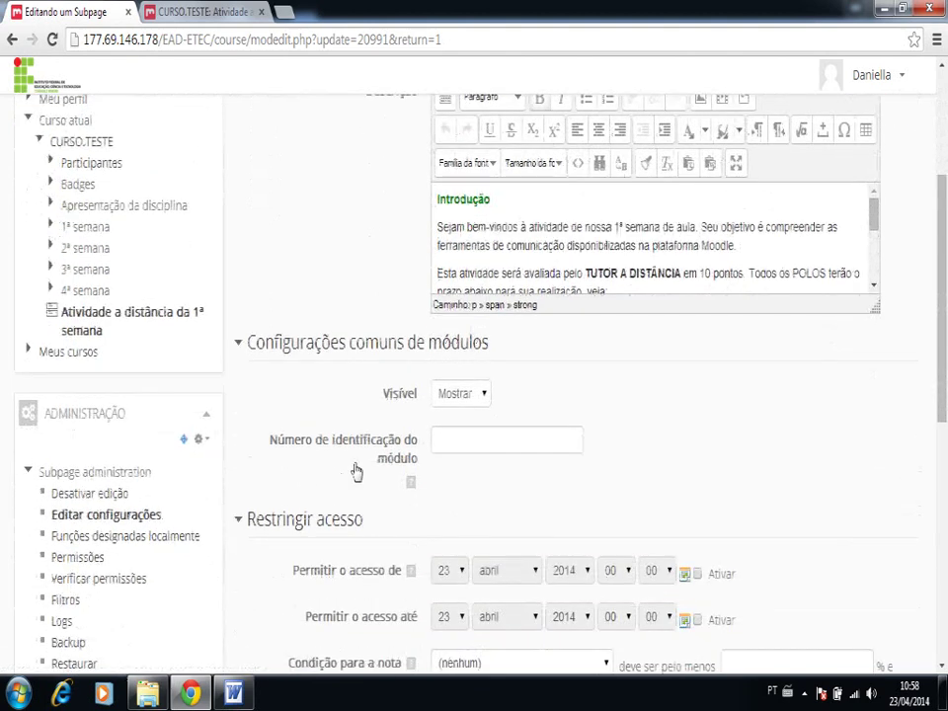
scroll(356, 470, up, 3)
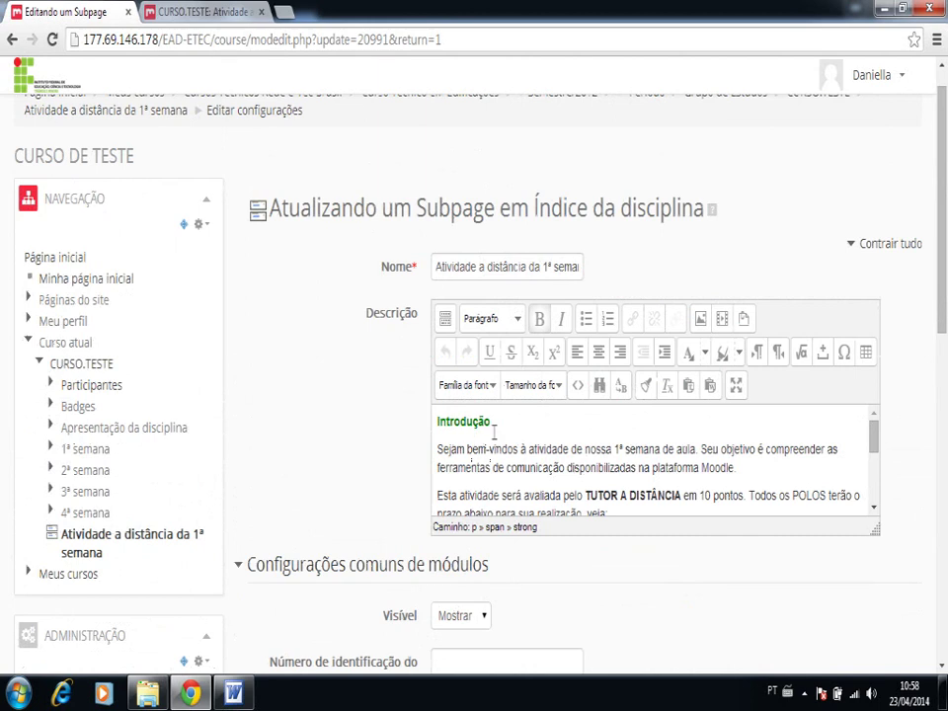
click(550, 464)
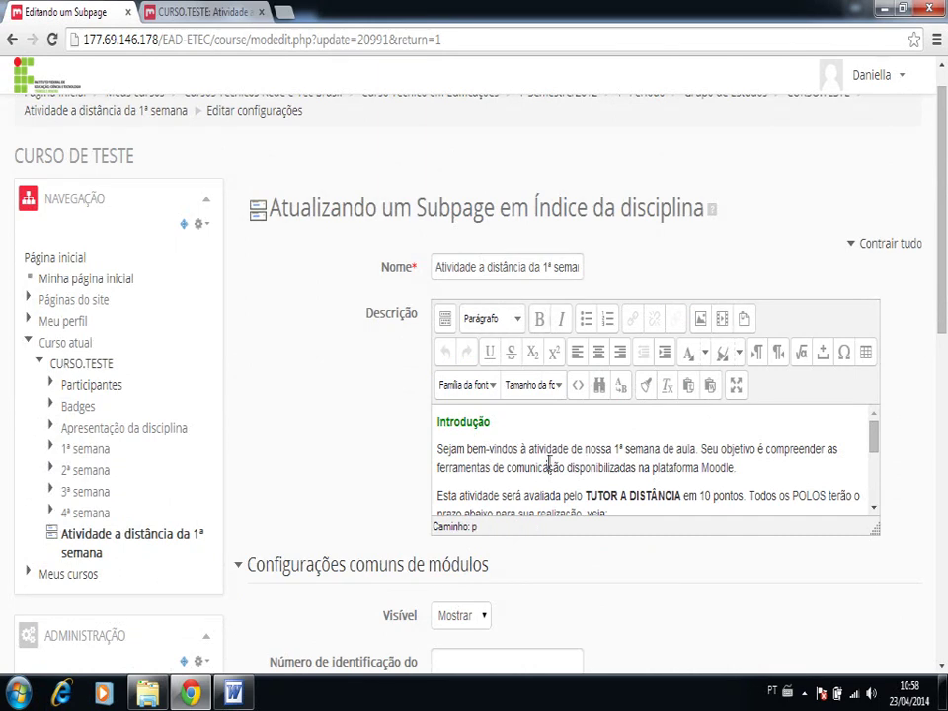
key(Down)
key(Down)
key(Down)
key(Down)
key(Down)
key(Down)
key(Down)
key(Down)
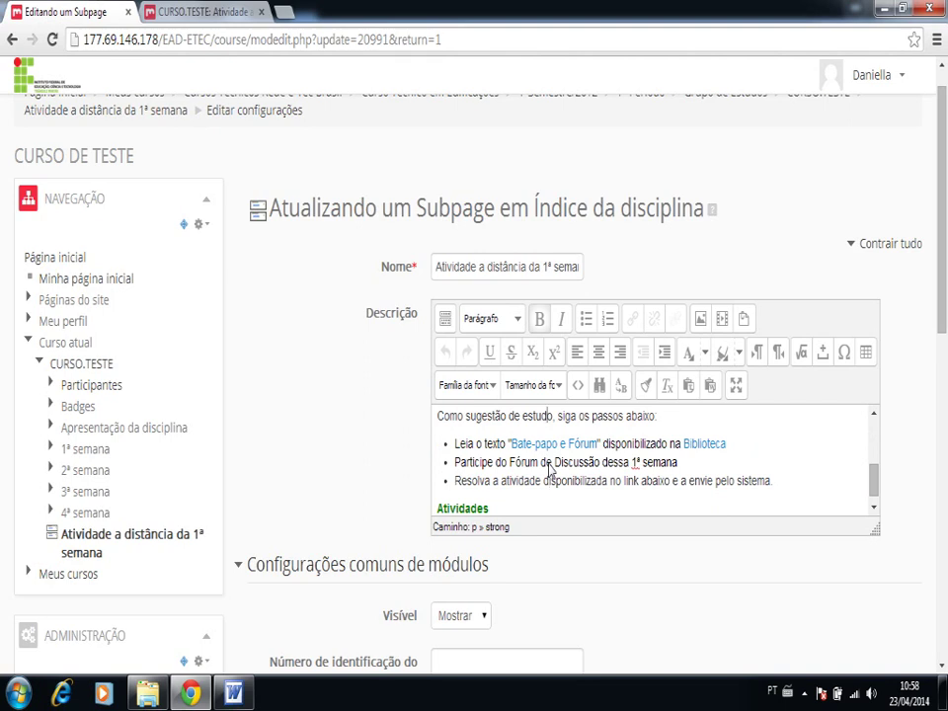
key(ctrl+Home)
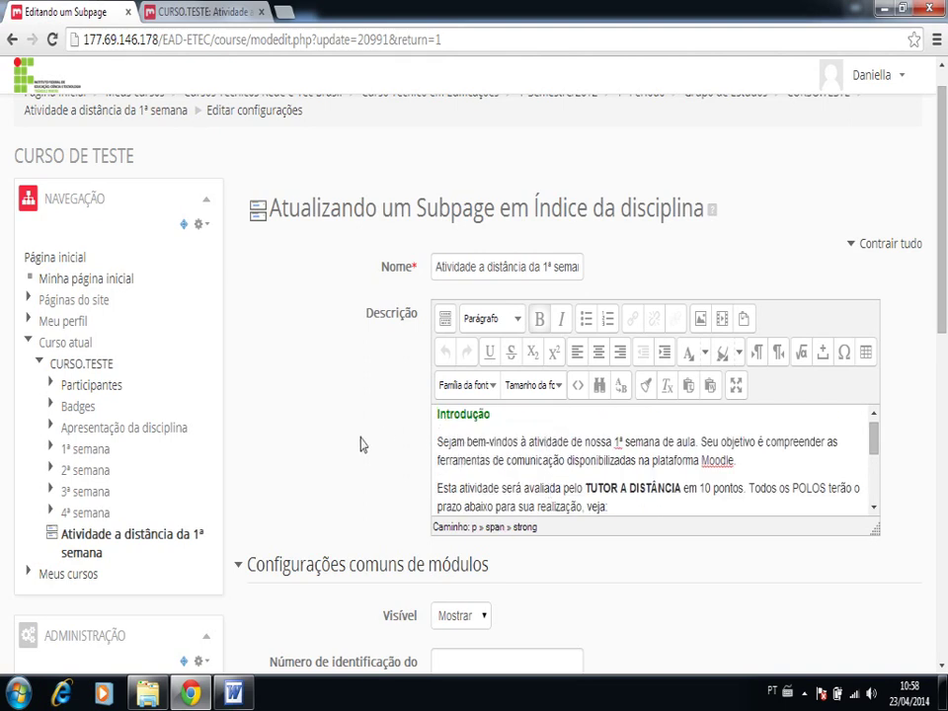
scroll(362, 445, down, 5)
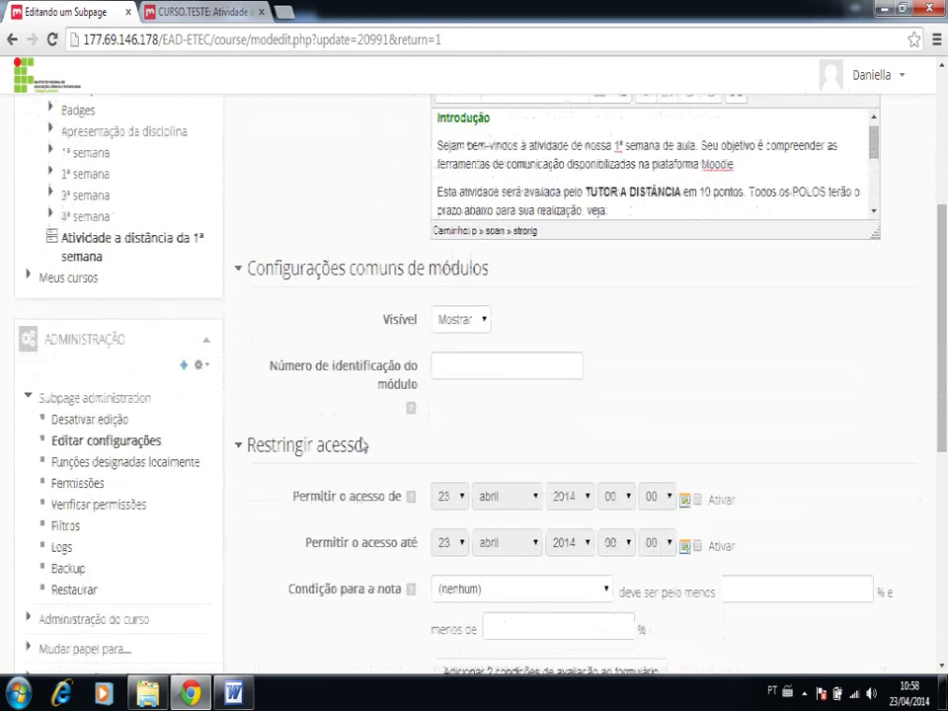
scroll(361, 444, down, 5)
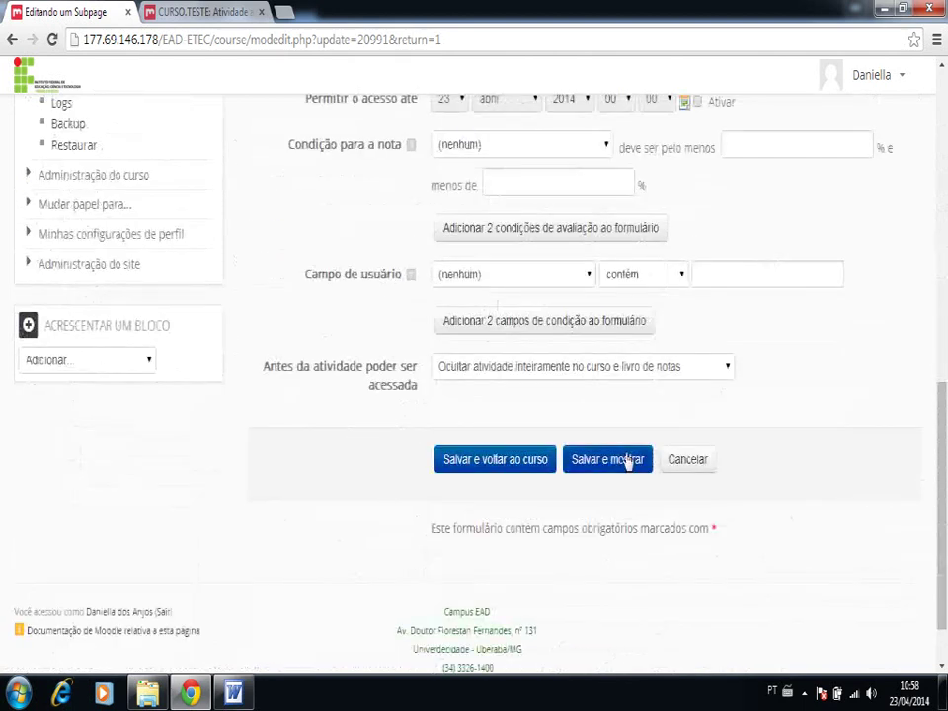
click(693, 470)
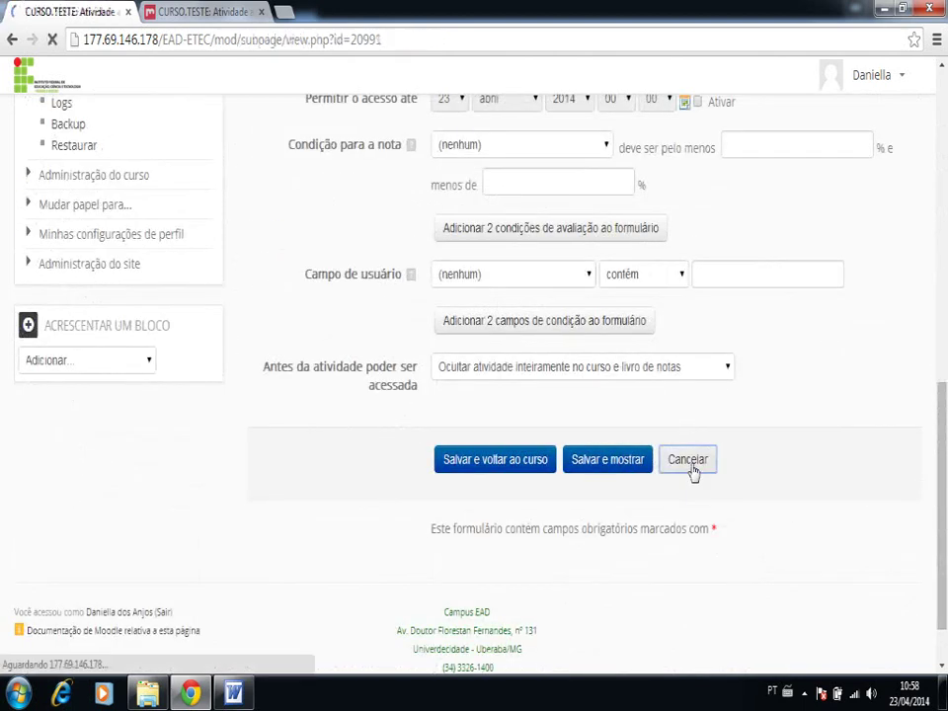
Open the configuration form of the task "Atividade a Distância da 1ª Semana" for editing.
scroll(693, 471, down, 3)
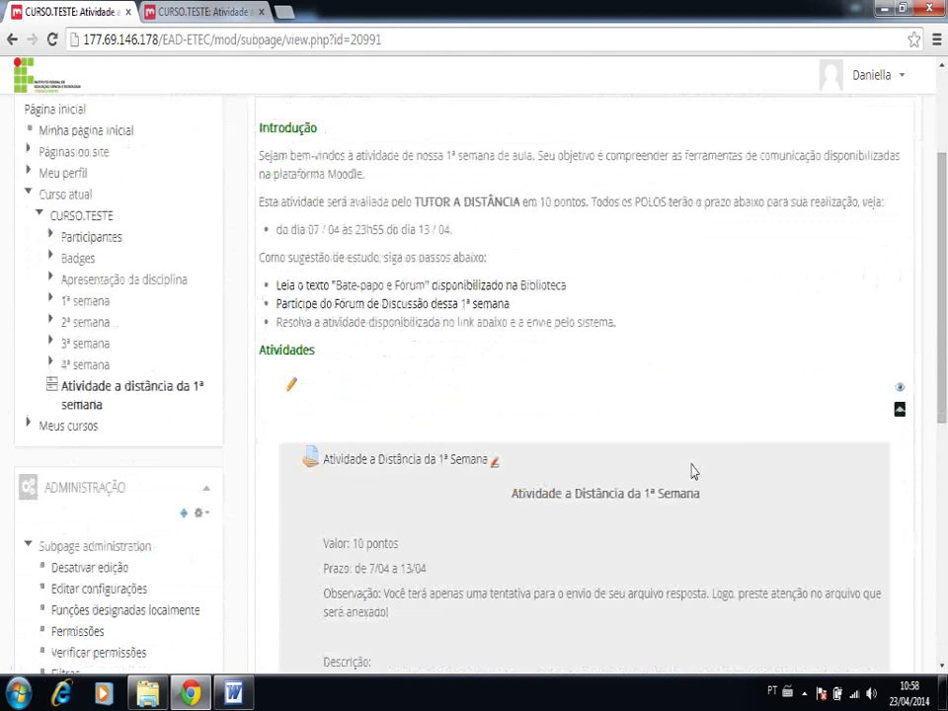
click(439, 467)
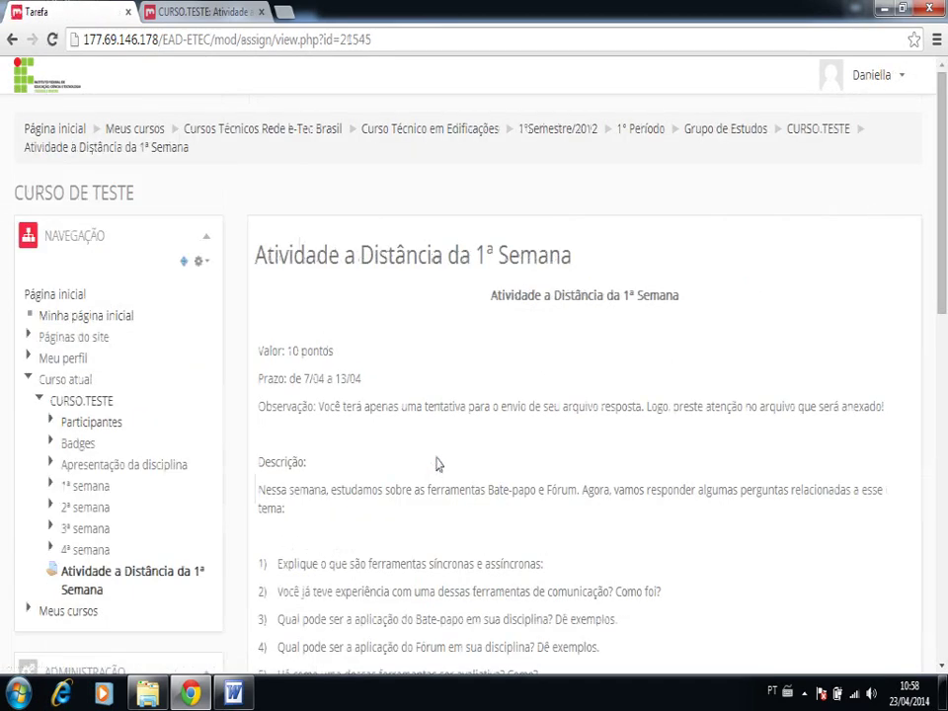
scroll(439, 464, down, 3)
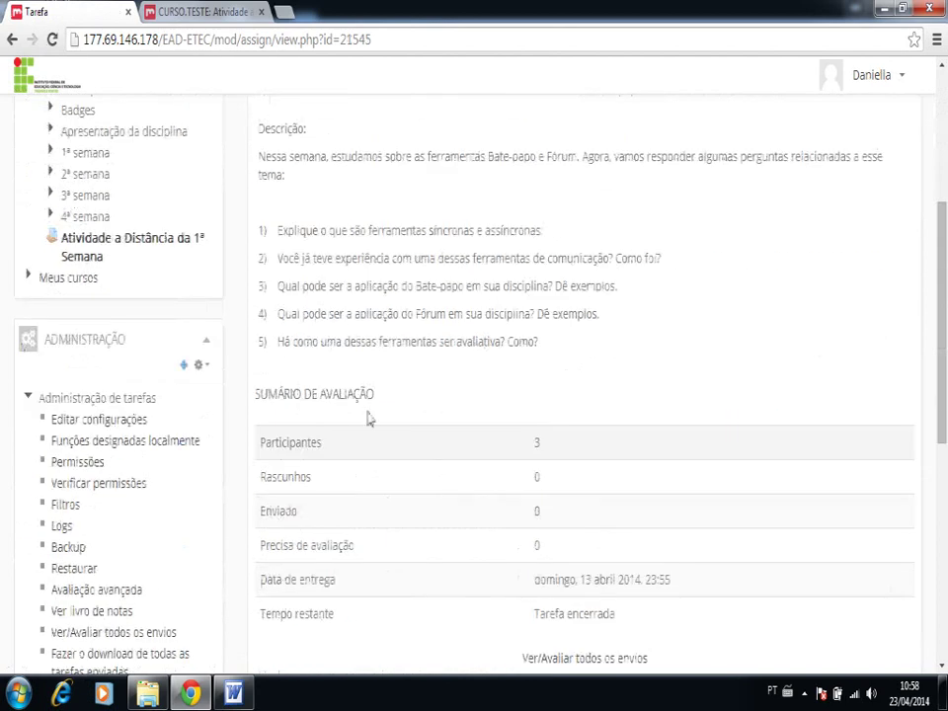
click(114, 423)
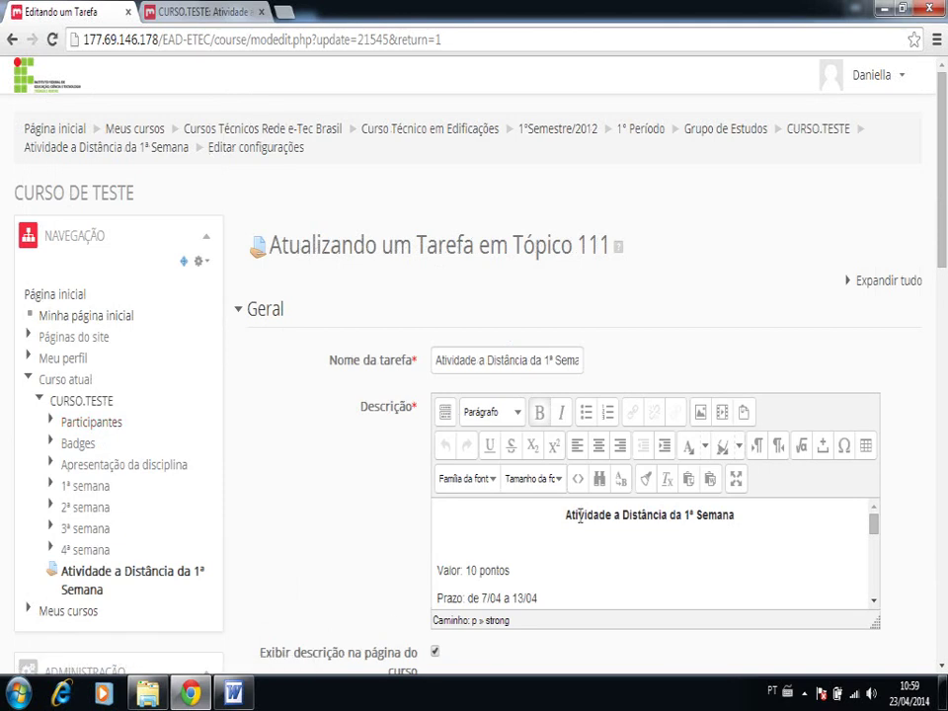
Delete the title "Atividade a Distância da 1ª Semana" from the task description and left-align the "Valor: 10 pontos" line.
triple_click(559, 515)
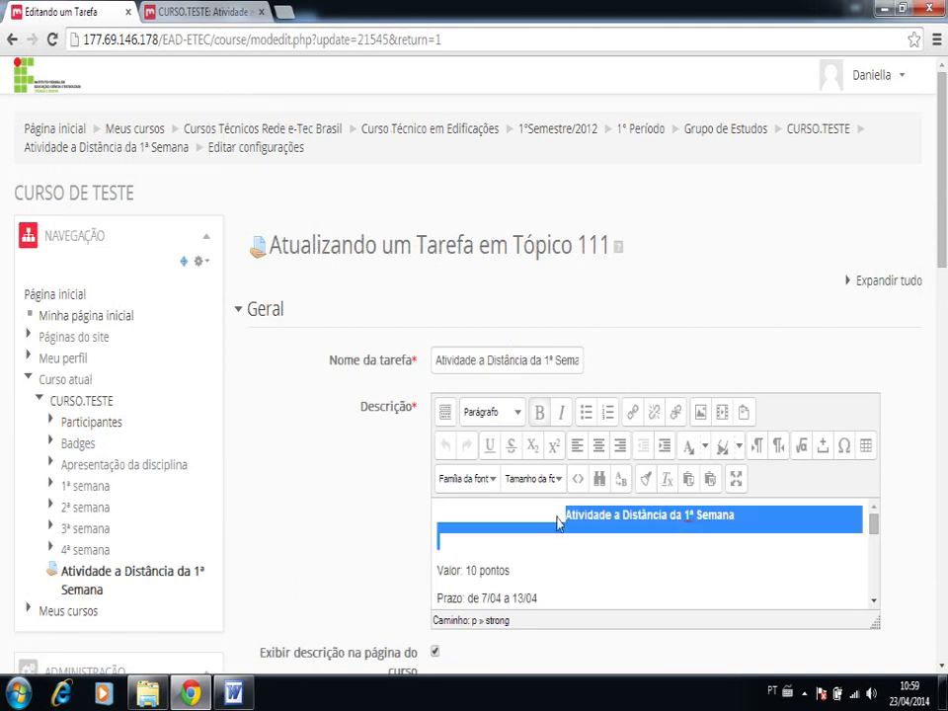
key(Delete)
key(Delete)
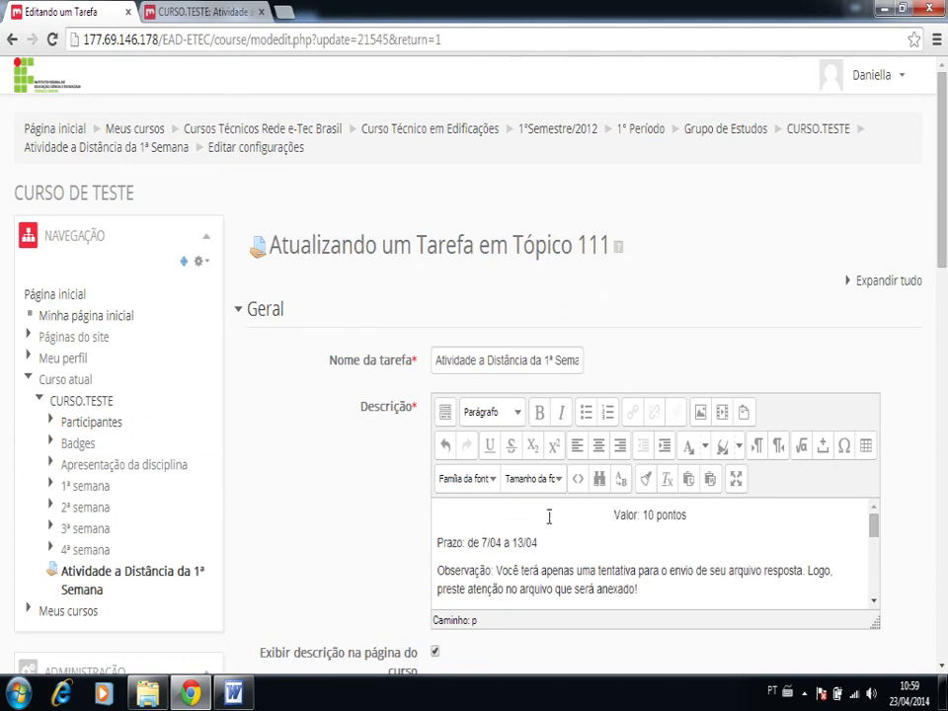
click(578, 447)
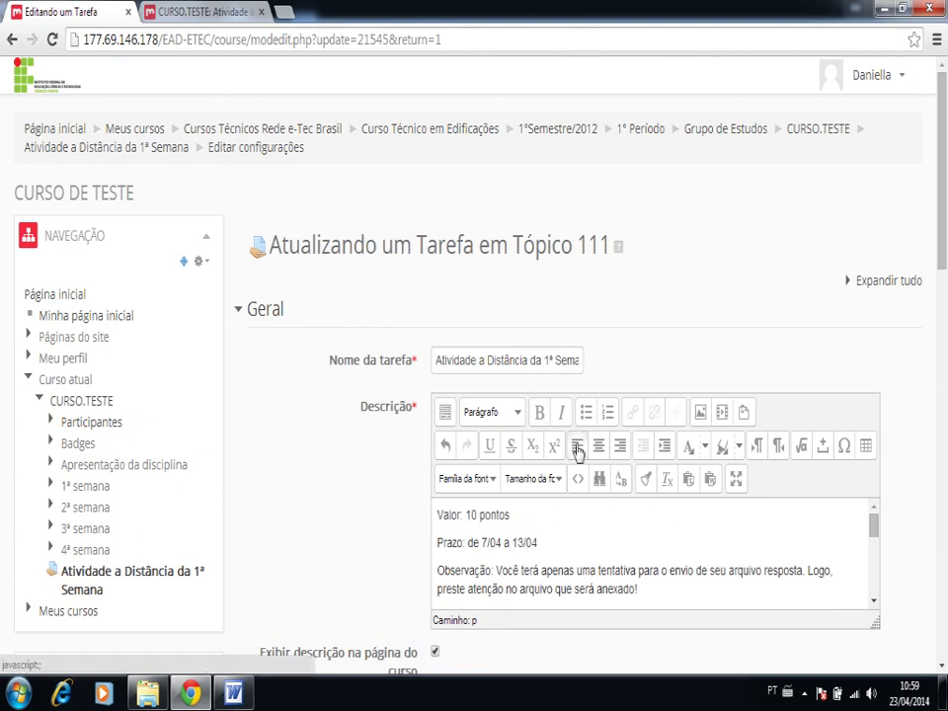
key(ctrl+z)
key(ctrl+z)
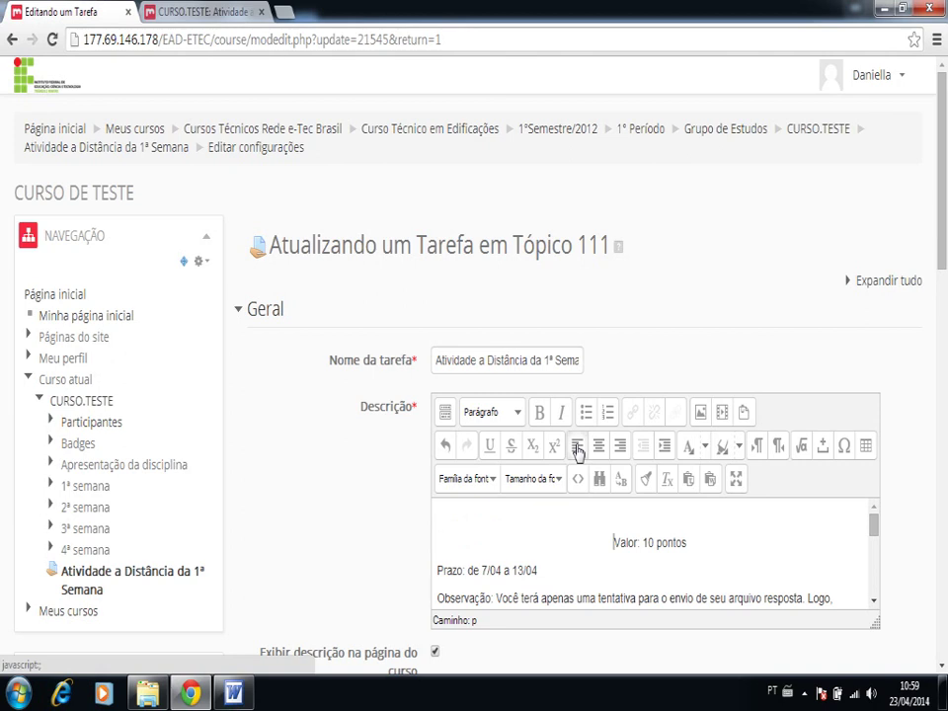
click(578, 446)
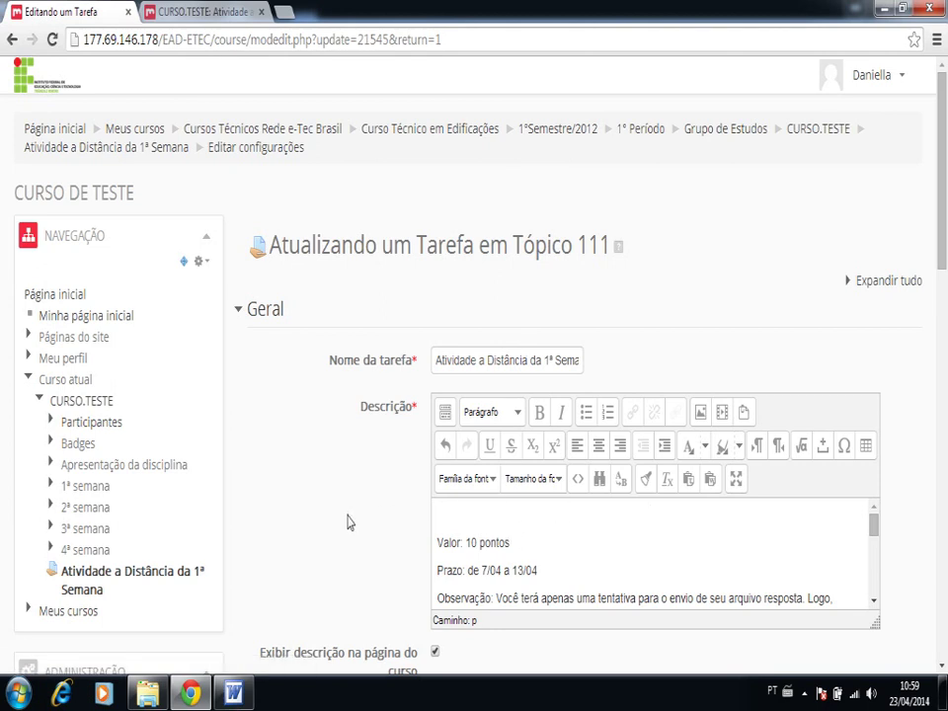
Turn off "Exibir descrição na página do curso" for the task, then save and display it.
scroll(348, 523, down, 2)
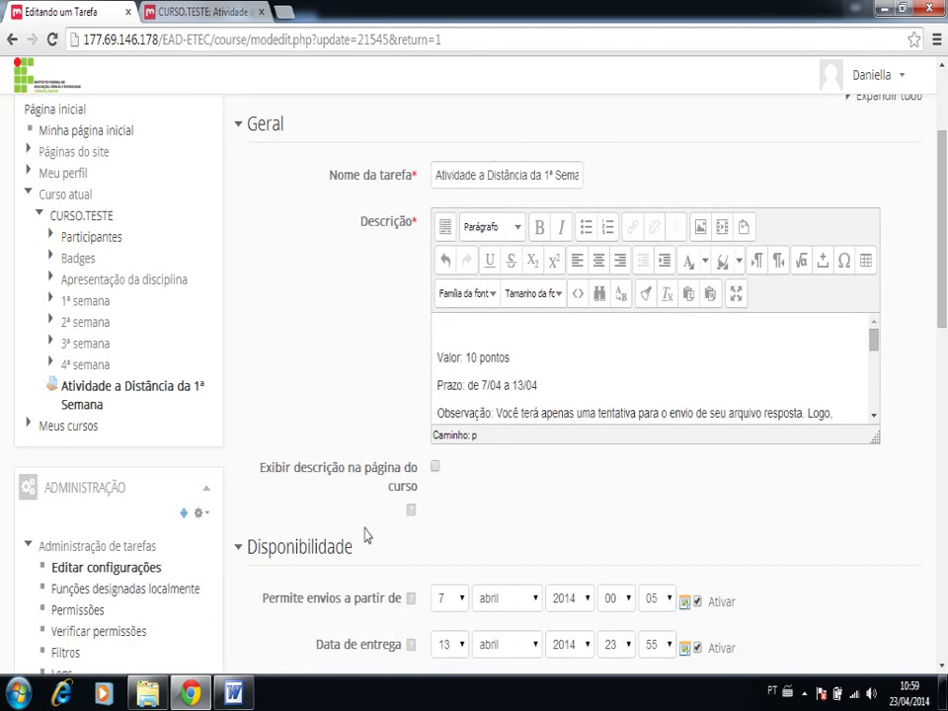
scroll(364, 535, down, 15)
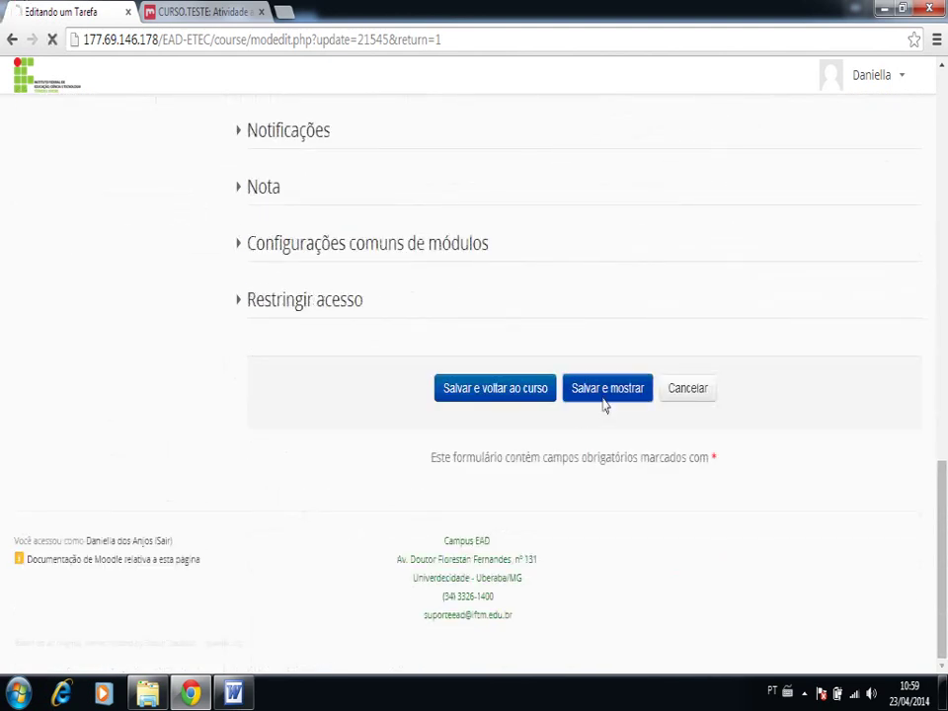
click(605, 406)
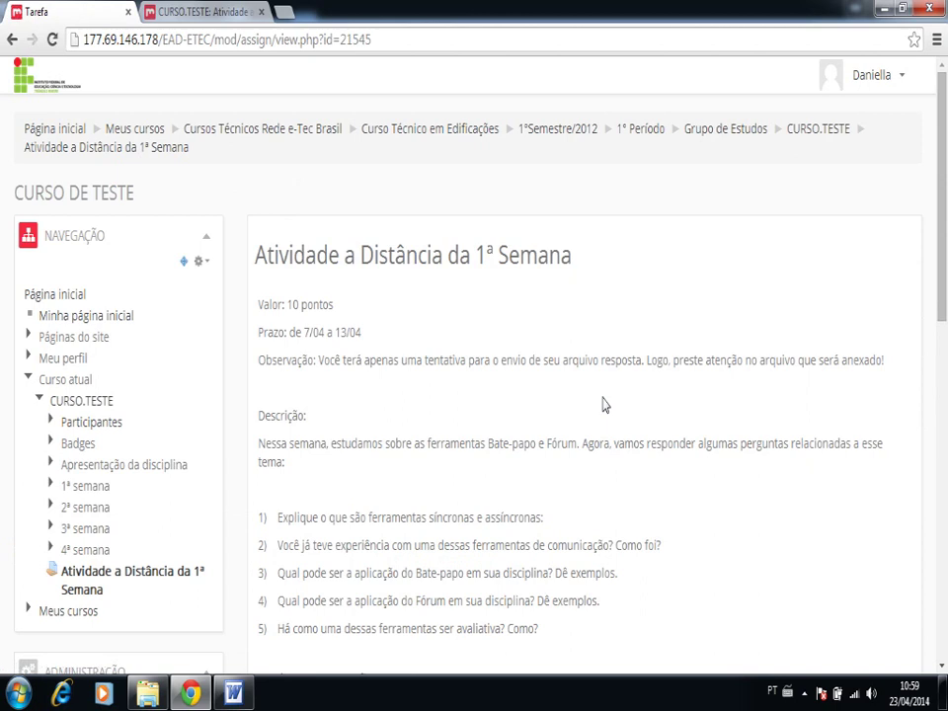
Go back to CURSO.TESTE and check how the task is listed on the 1ª Semana distance activities page.
click(87, 400)
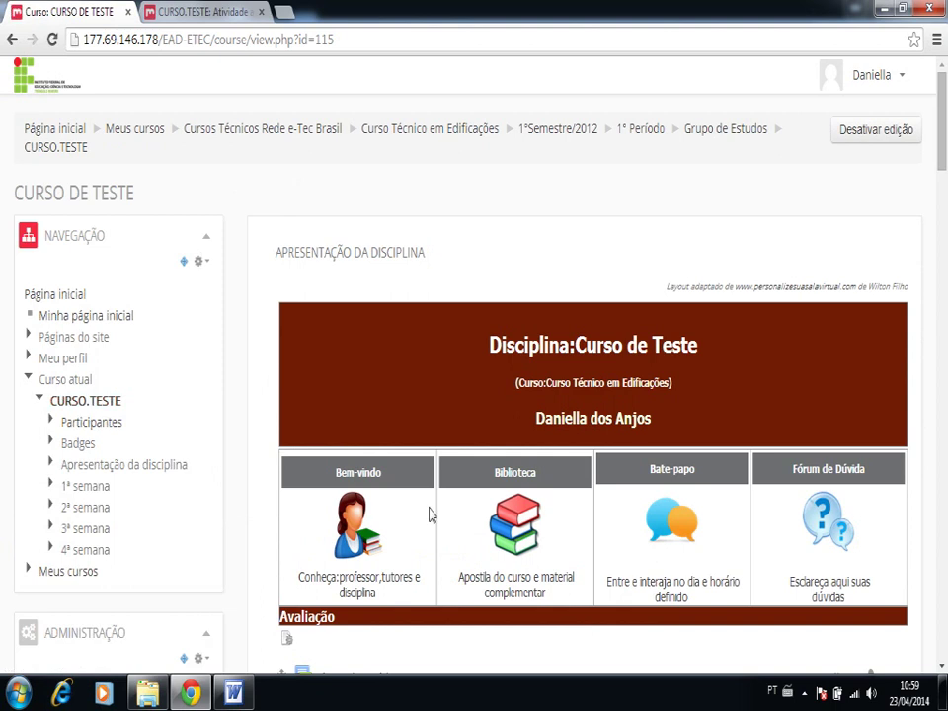
scroll(430, 514, down, 5)
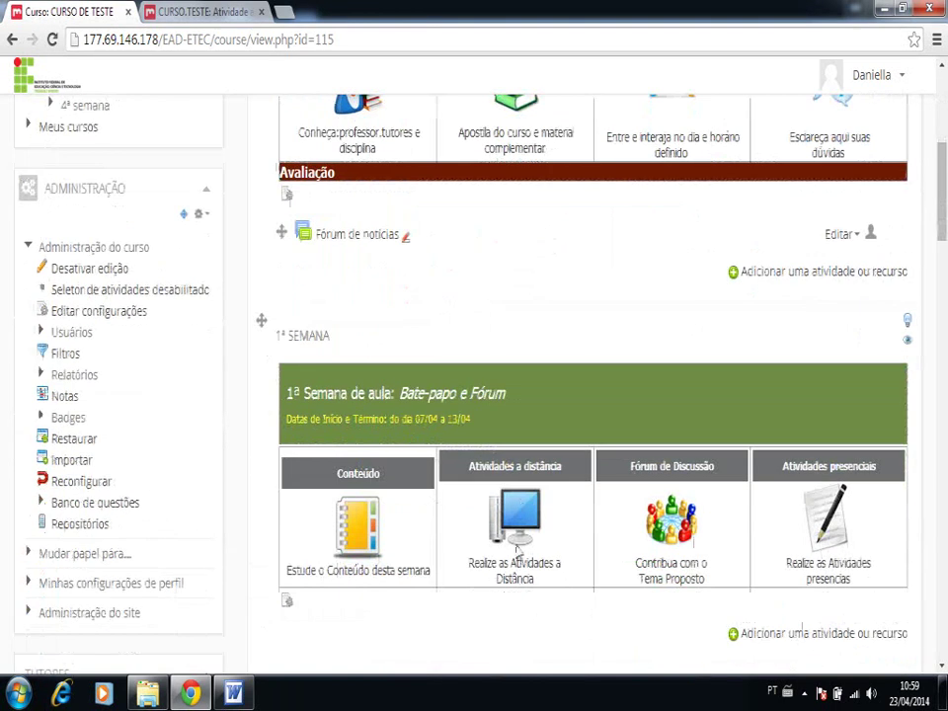
click(515, 568)
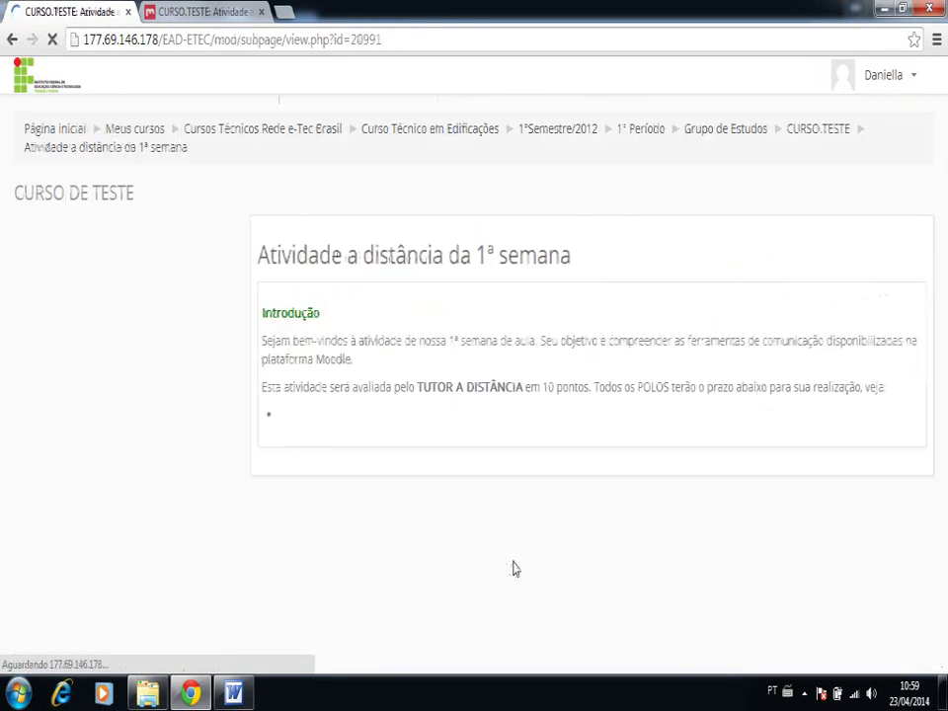
scroll(514, 568, down, 2)
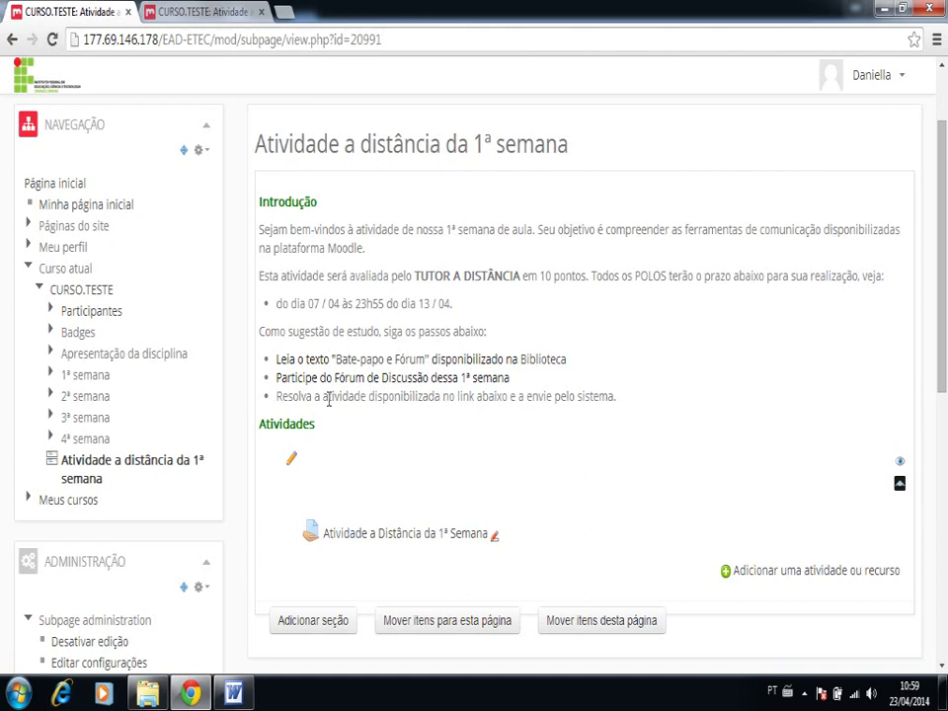
Open the task "Atividade a Distância da 1ª Semana" from the activity page and review its description, grading summary and submission status.
drag(324, 396, 508, 394)
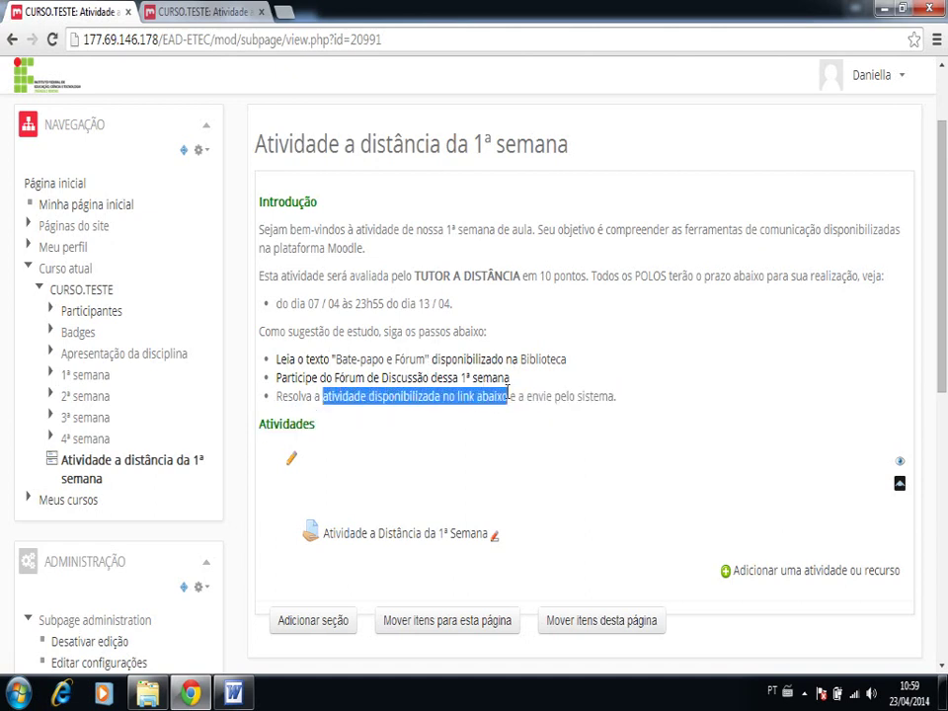
click(513, 426)
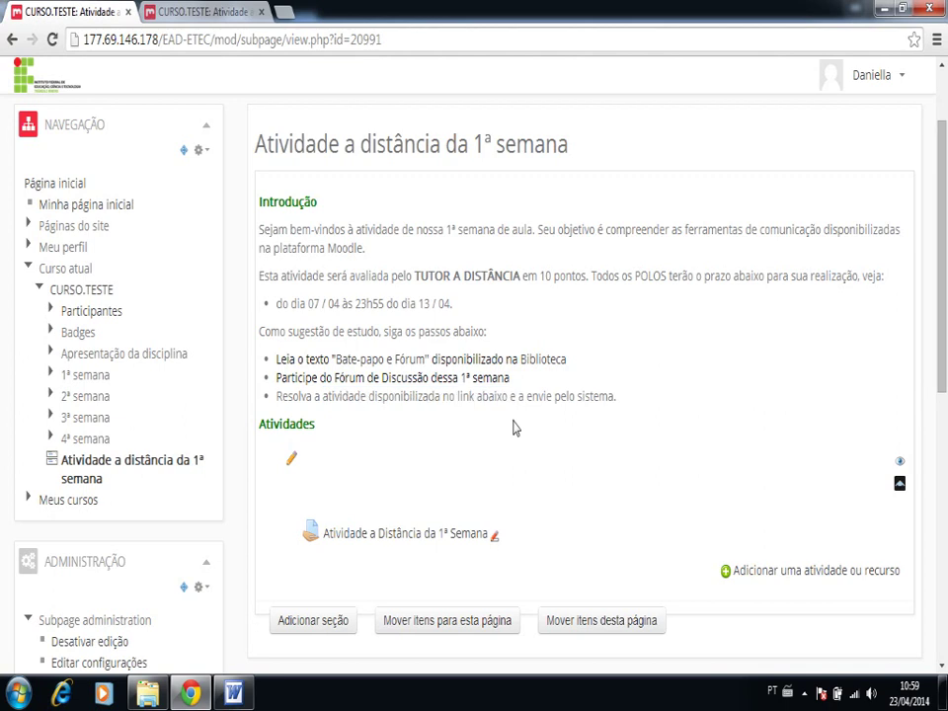
click(456, 538)
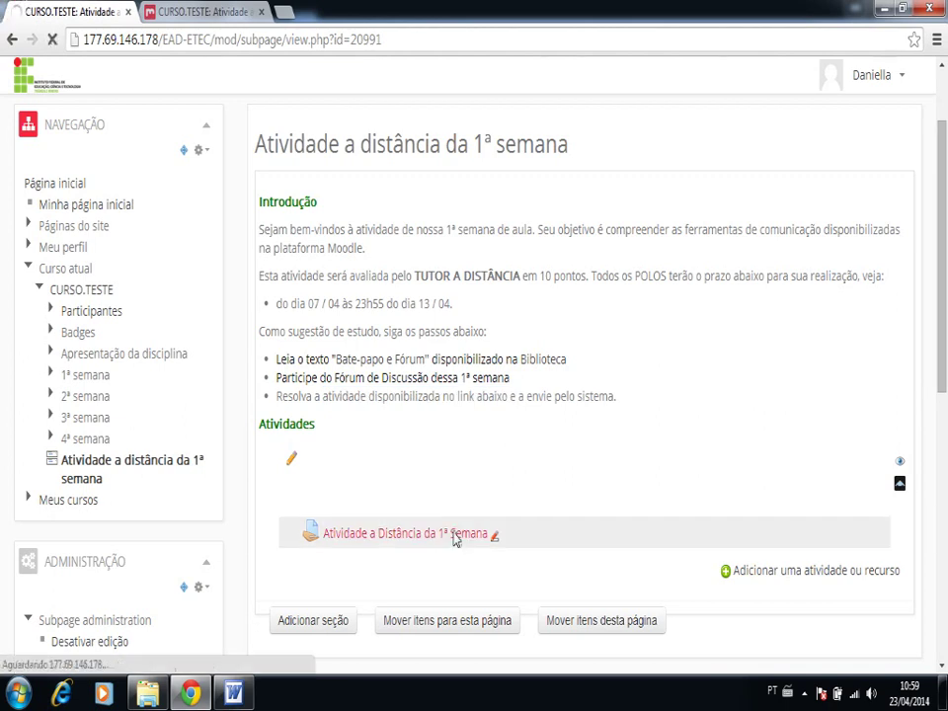
scroll(454, 534, down, 2)
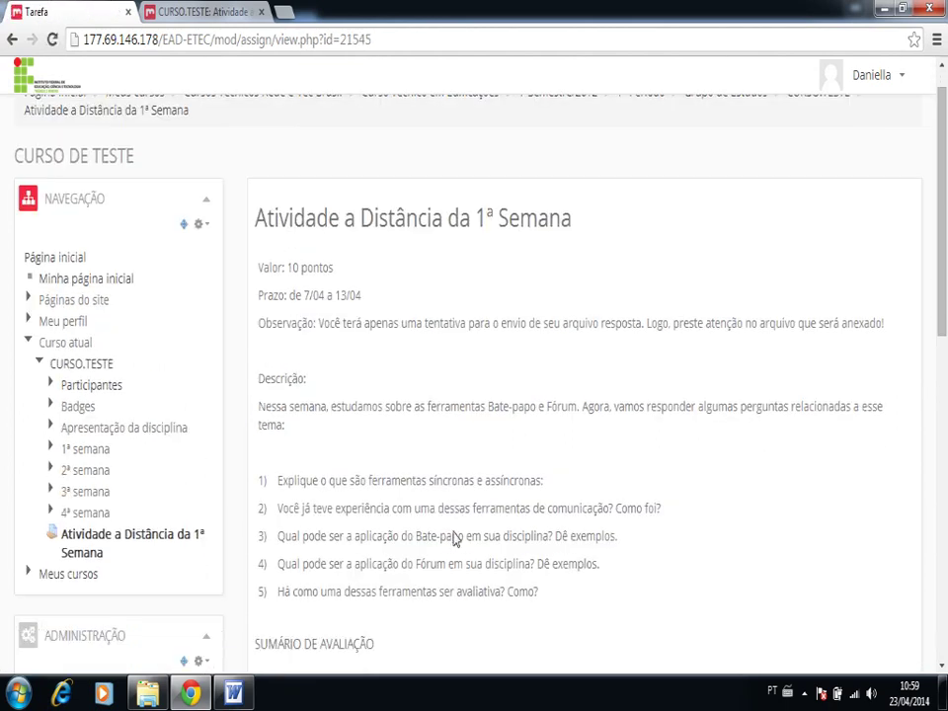
scroll(454, 534, down, 3)
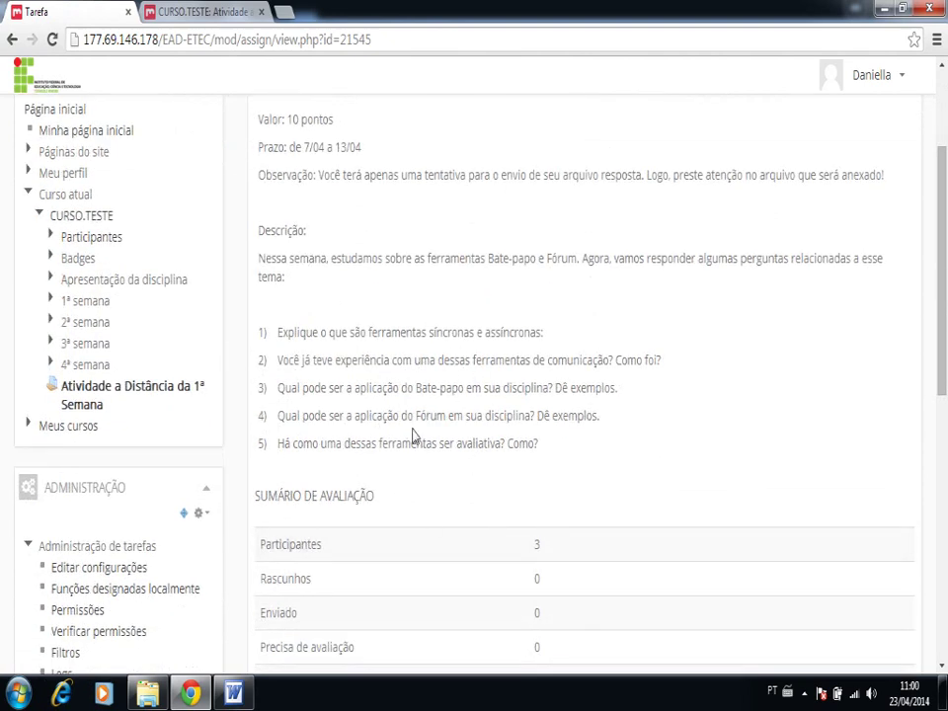
scroll(427, 358, down, 10)
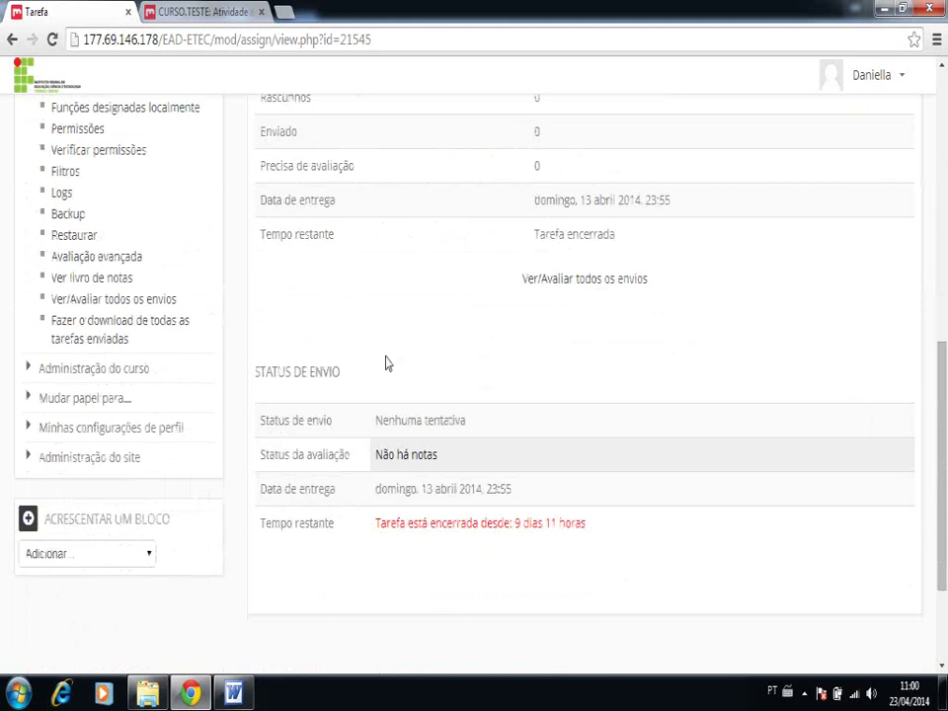
Switch the role to Estudante and check the task's submission status and submission option as a student.
click(100, 400)
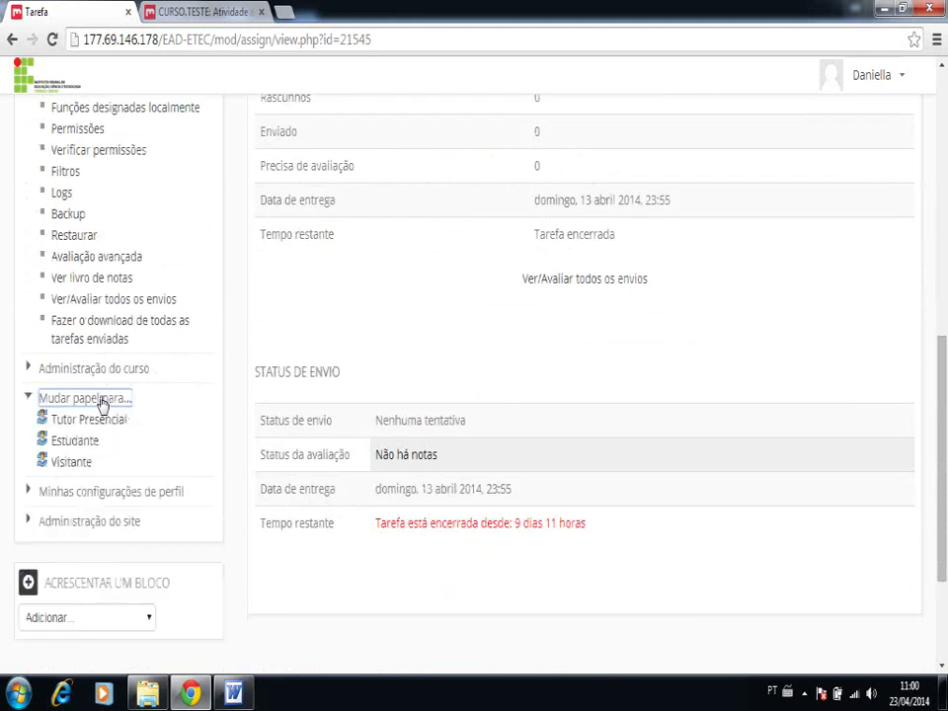
click(89, 443)
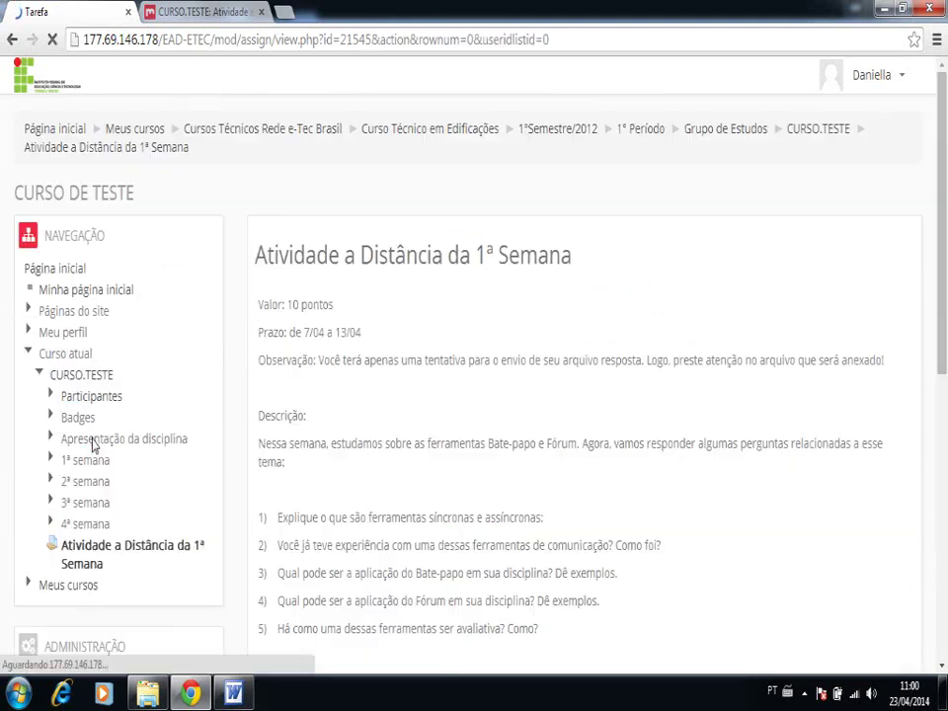
scroll(272, 459, down, 5)
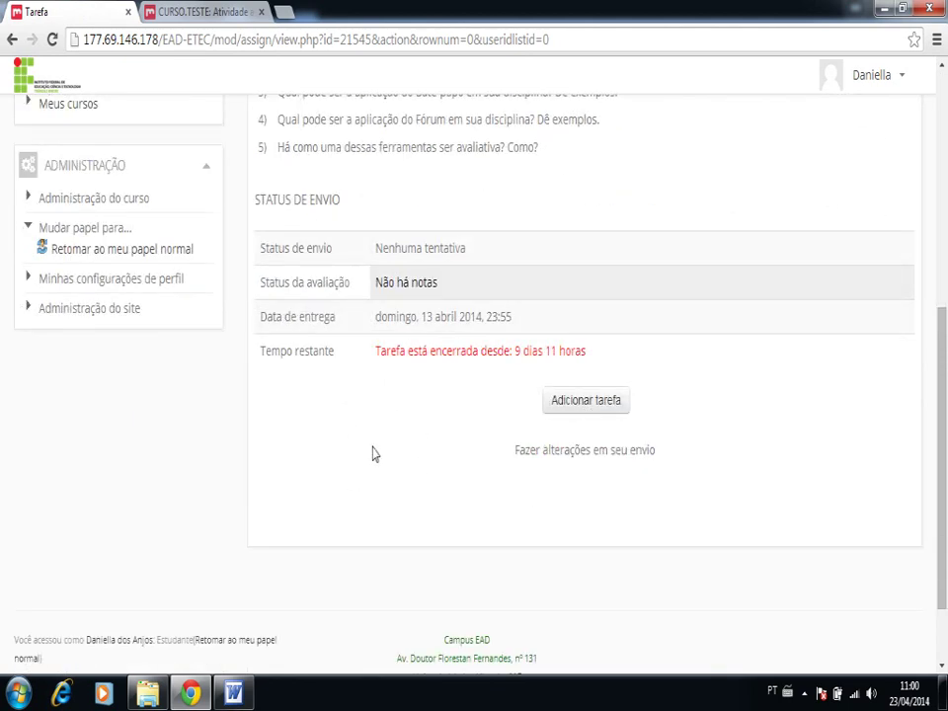
Return to the normal role and go back to the 1ª Semana section of the CURSO.TESTE course page.
click(168, 252)
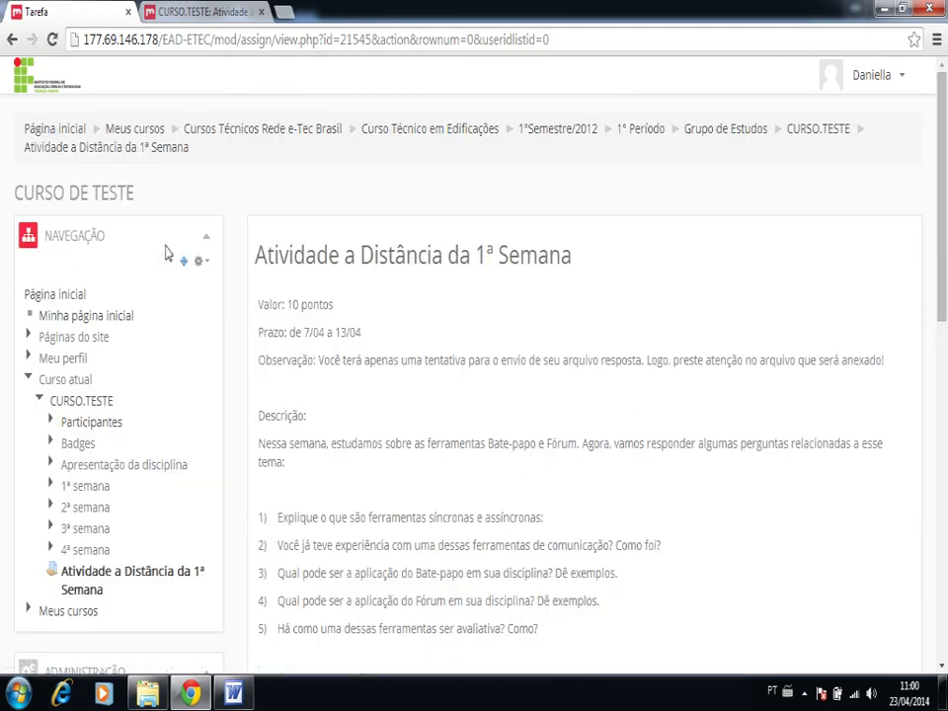
click(96, 400)
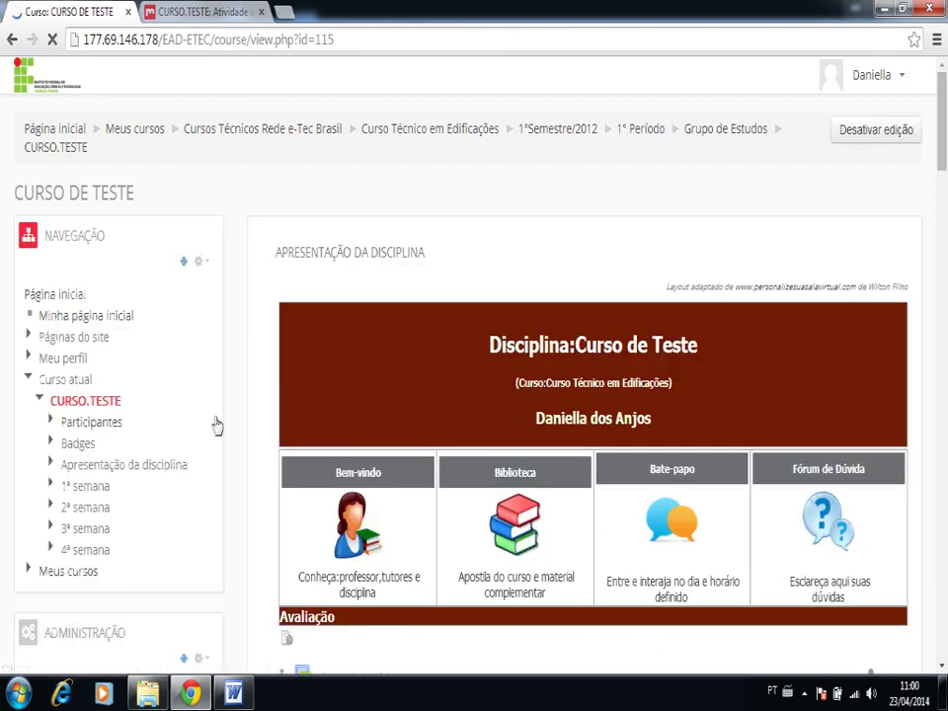
scroll(506, 515, down, 5)
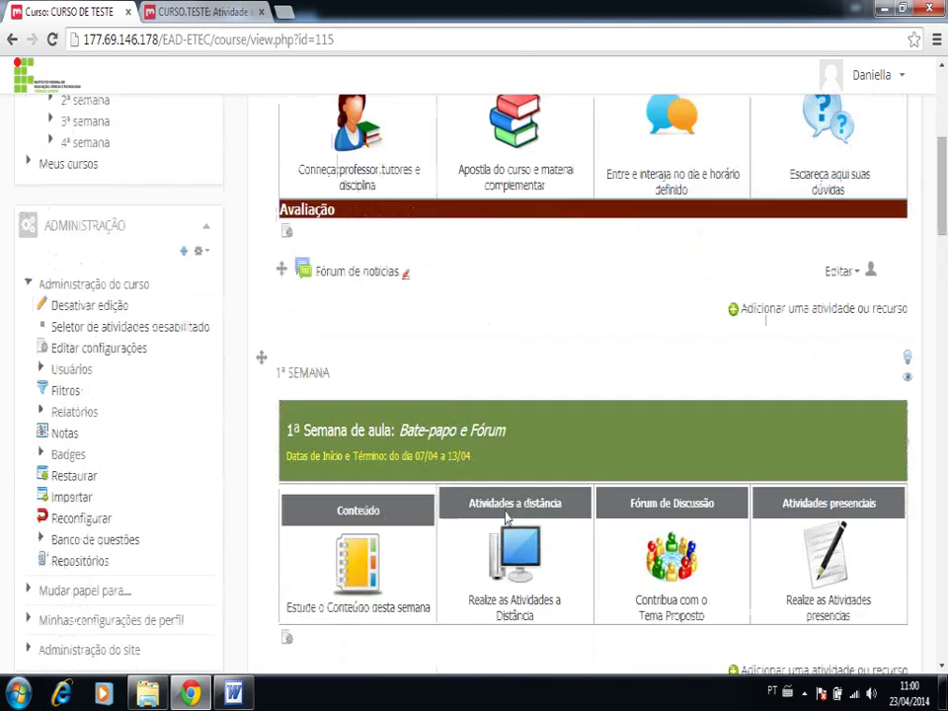